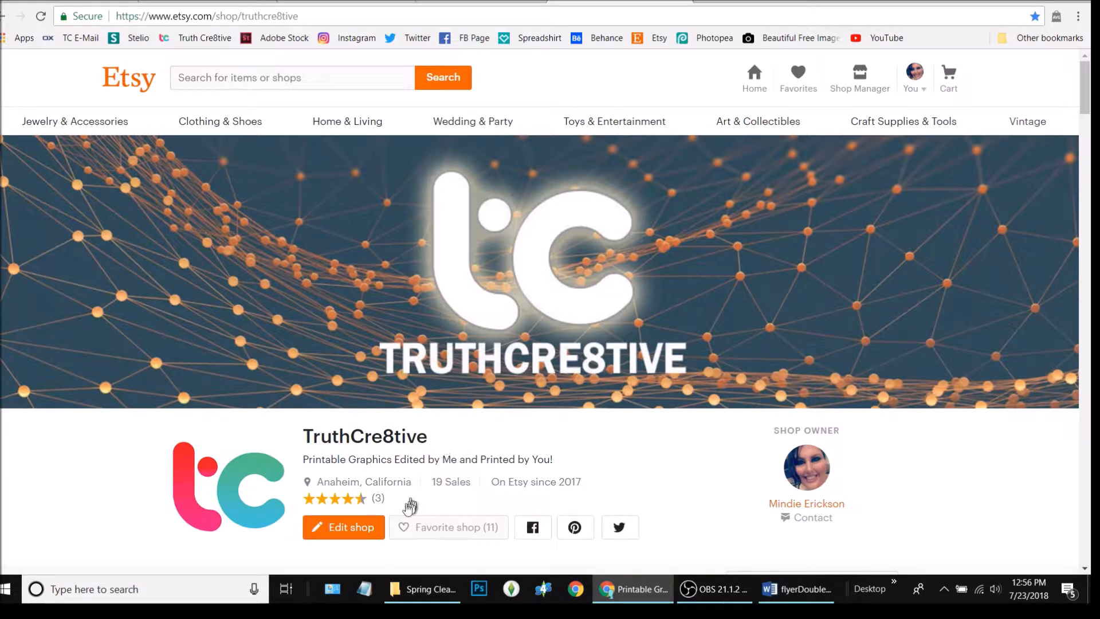
Bring the Spring Cleaning File Explorer window forward from the taskbar
left_click(427, 589)
Open the flyerSingle document from the Spring Cleaning folder in Word
left_click(315, 248)
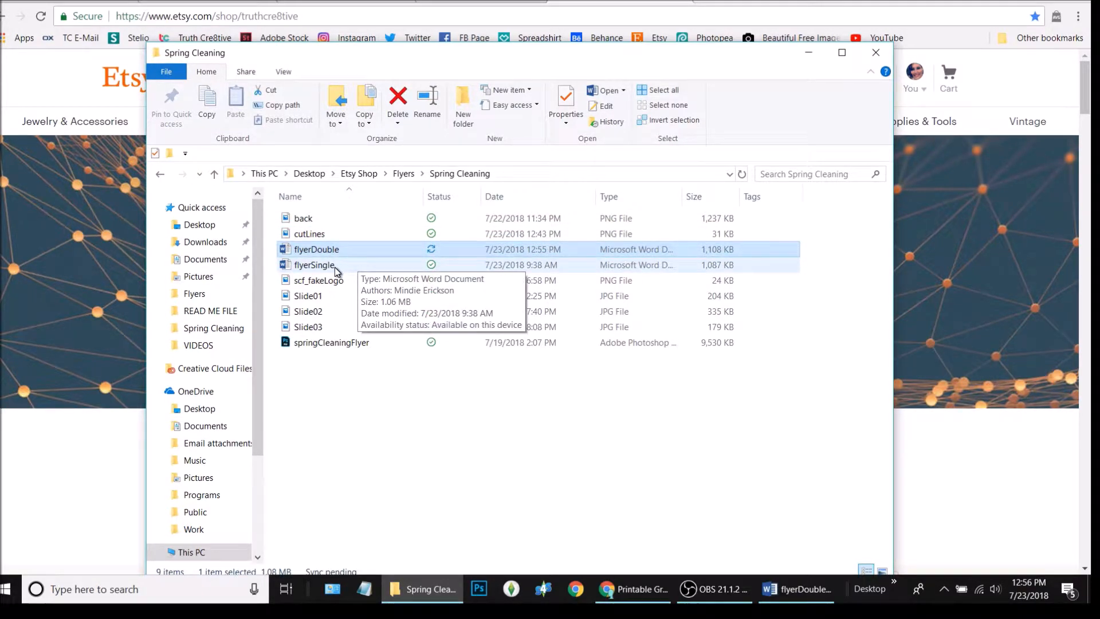
left_click(319, 265)
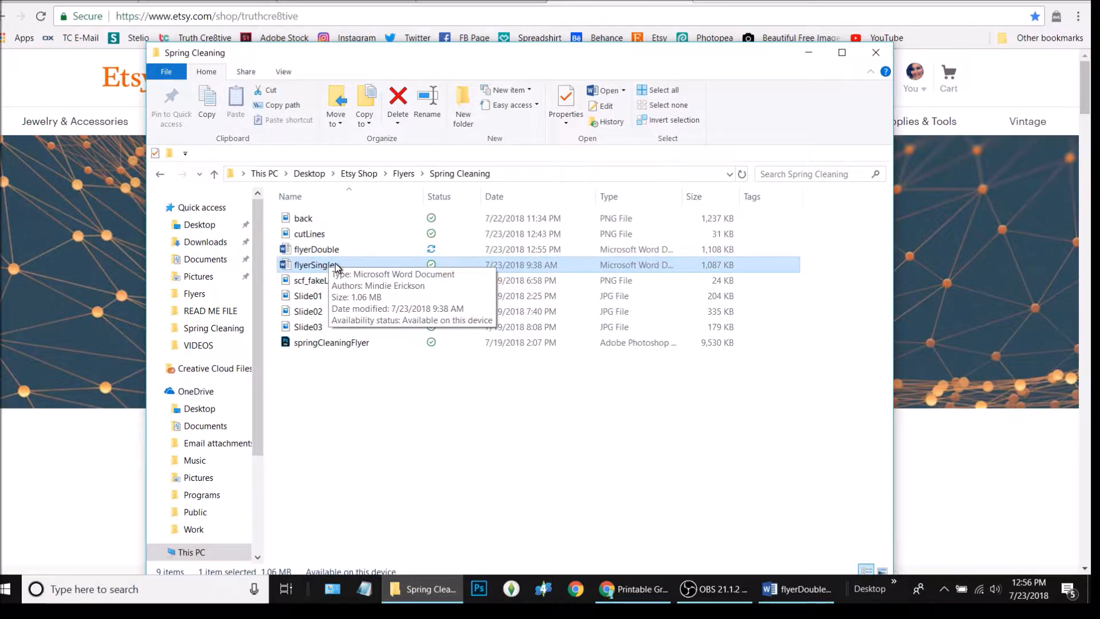
double_click(335, 265)
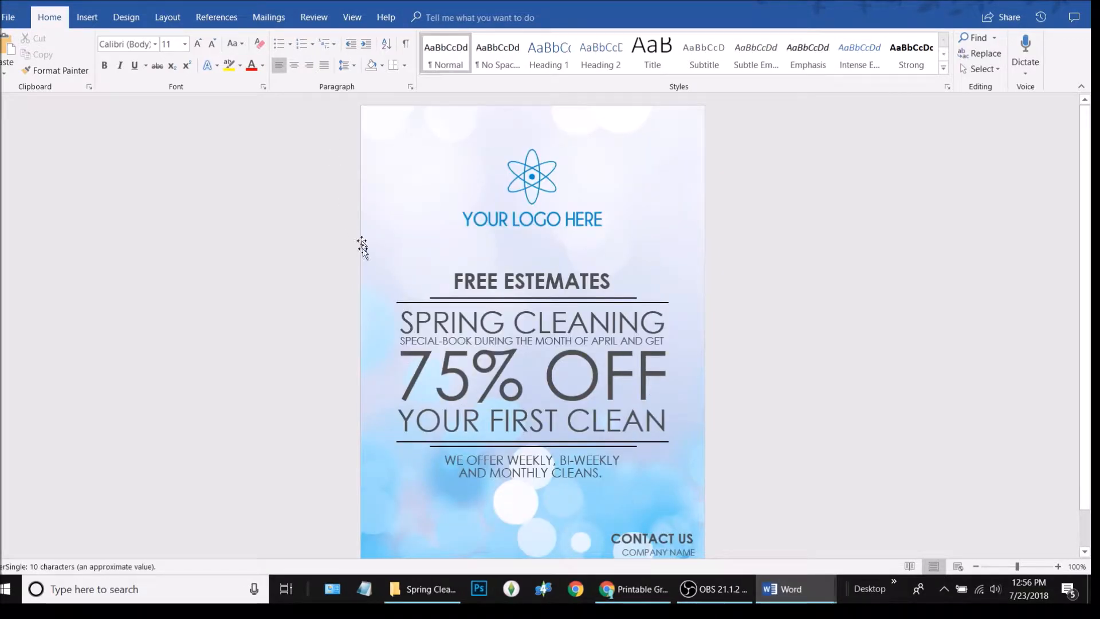
Scroll through the single-page flyerSingle document
scroll(492, 445, "down", 1)
scroll(494, 445, "up", 1)
scroll(494, 445, "down", 1)
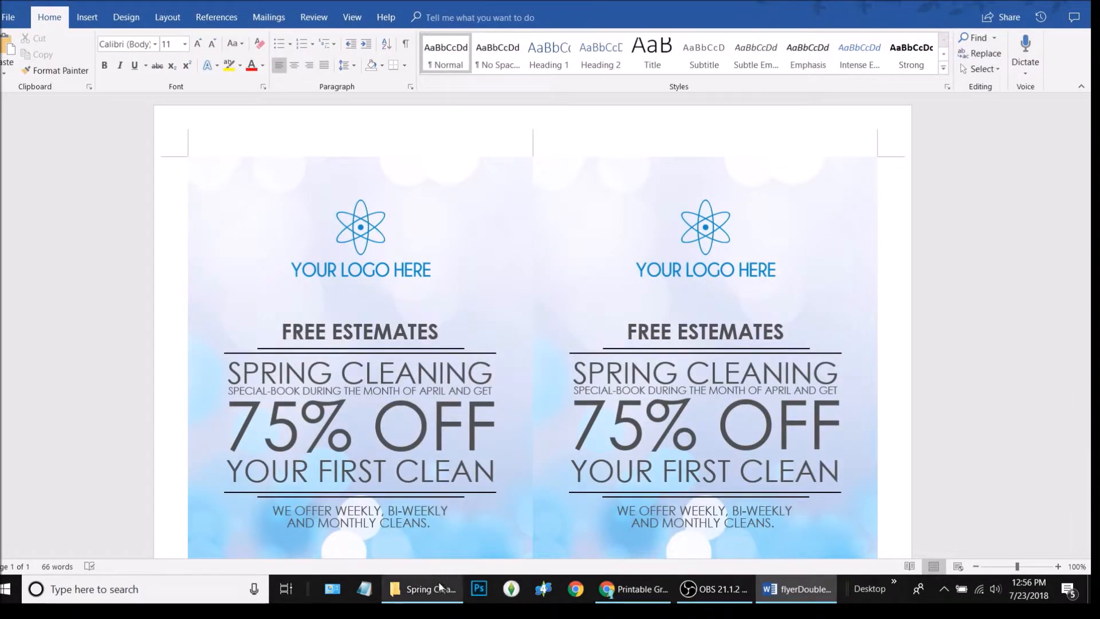
Select flyerDouble in the Spring Cleaning folder and view the two-up flyer in Word
left_click(422, 590)
left_click(307, 251)
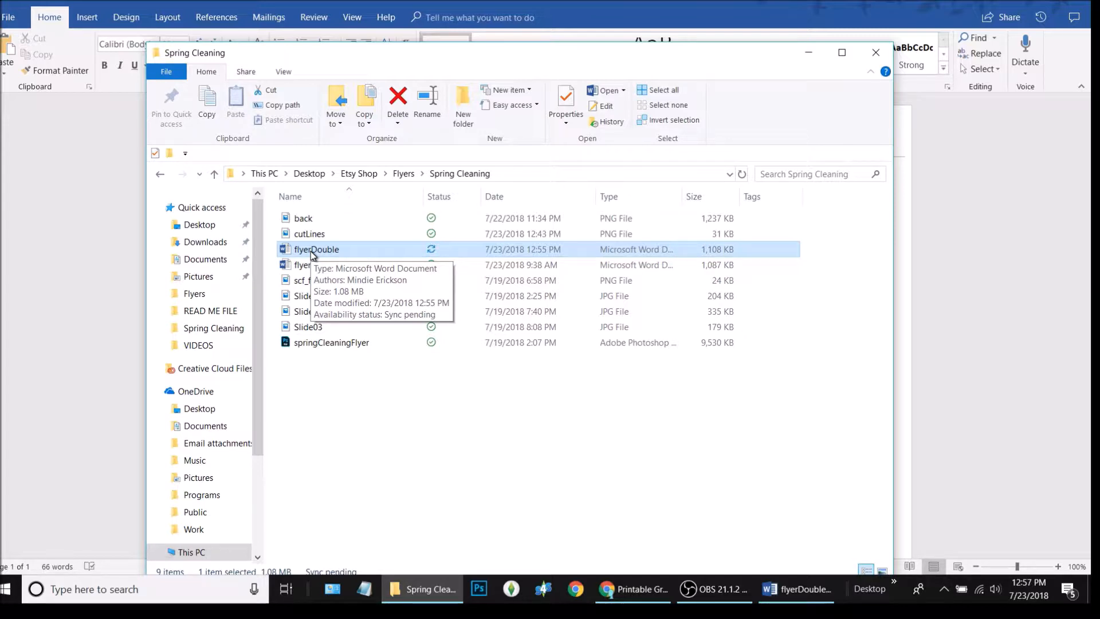
left_click_drag(323, 62, 249, 115)
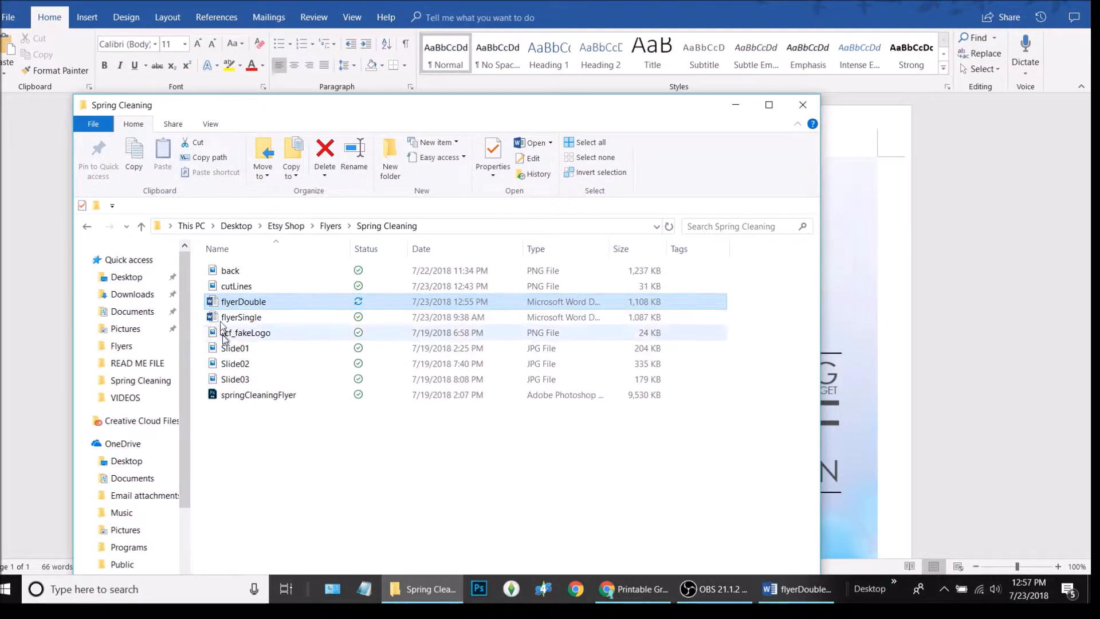
left_click(41, 257)
scroll(726, 275, "down", 4)
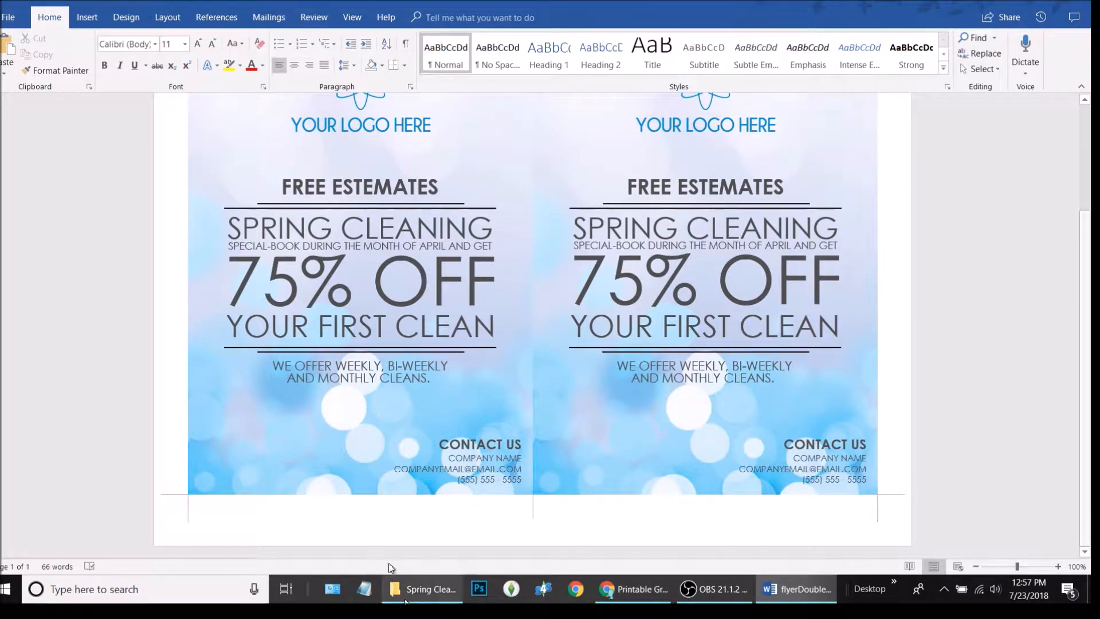
scroll(542, 310, "up", 3)
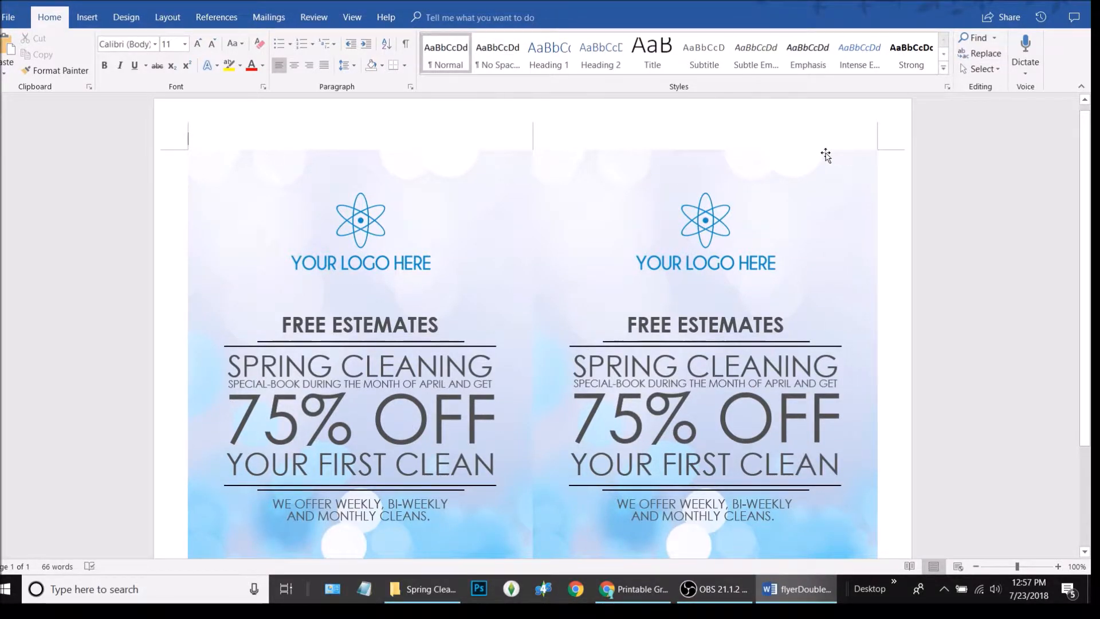
scroll(825, 155, "down", 2)
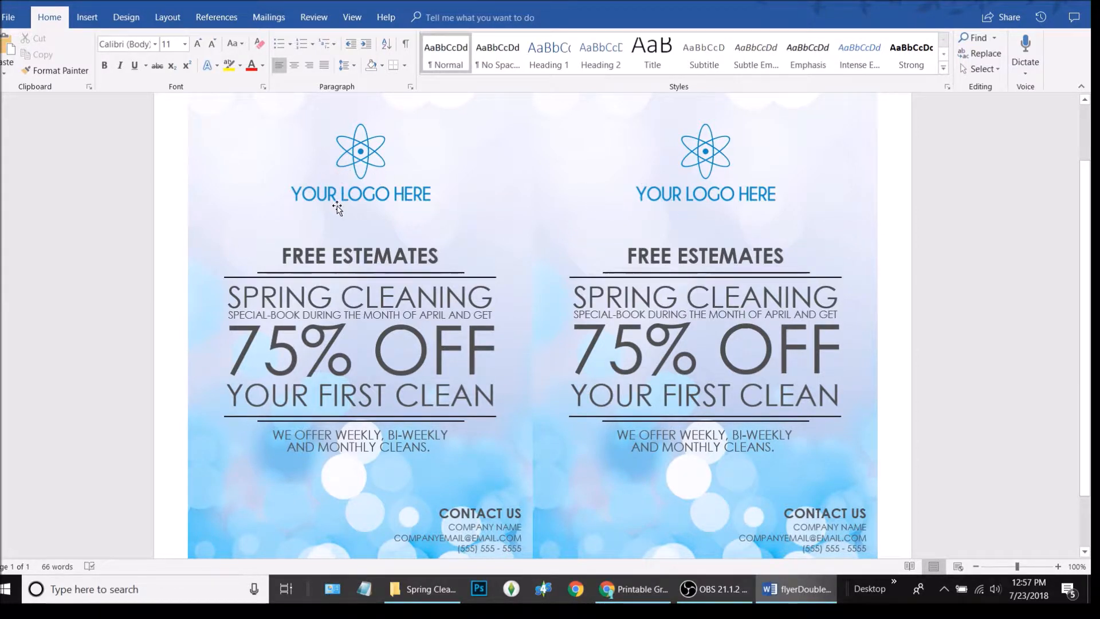
Select the left flyer's YOUR LOGO HERE placeholder picture and delete it
left_click(378, 181)
left_click(718, 172)
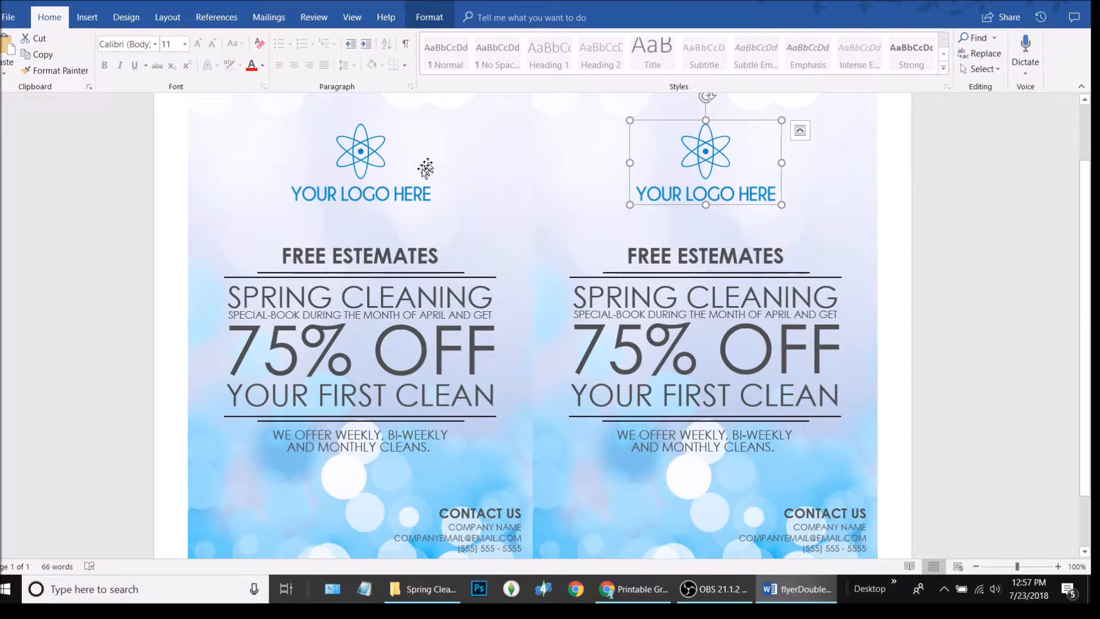
left_click(362, 153)
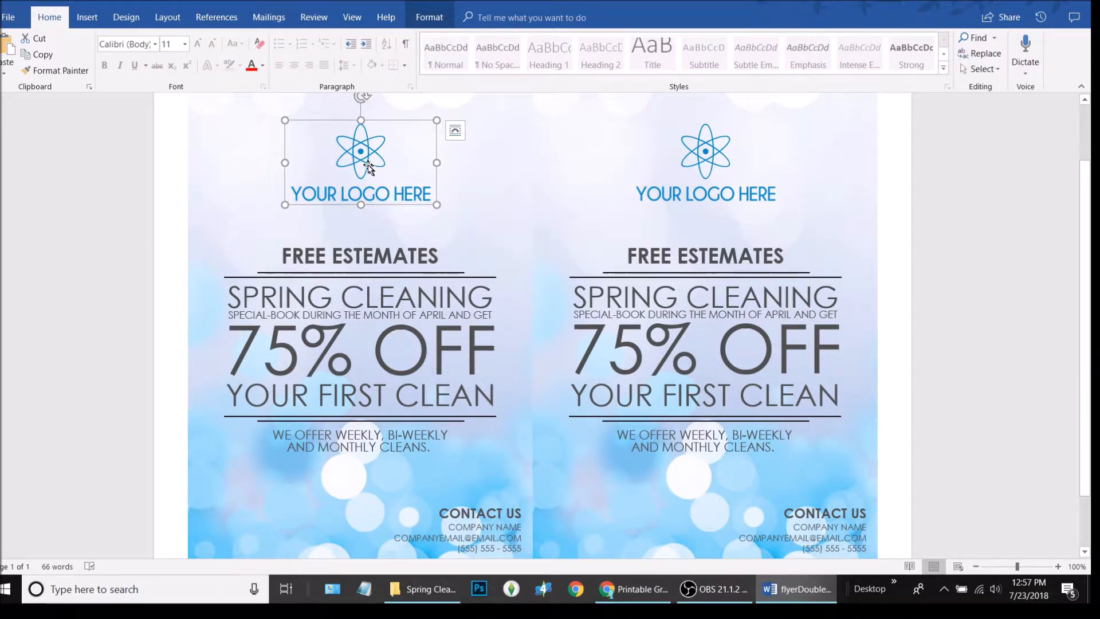
right_click(362, 150)
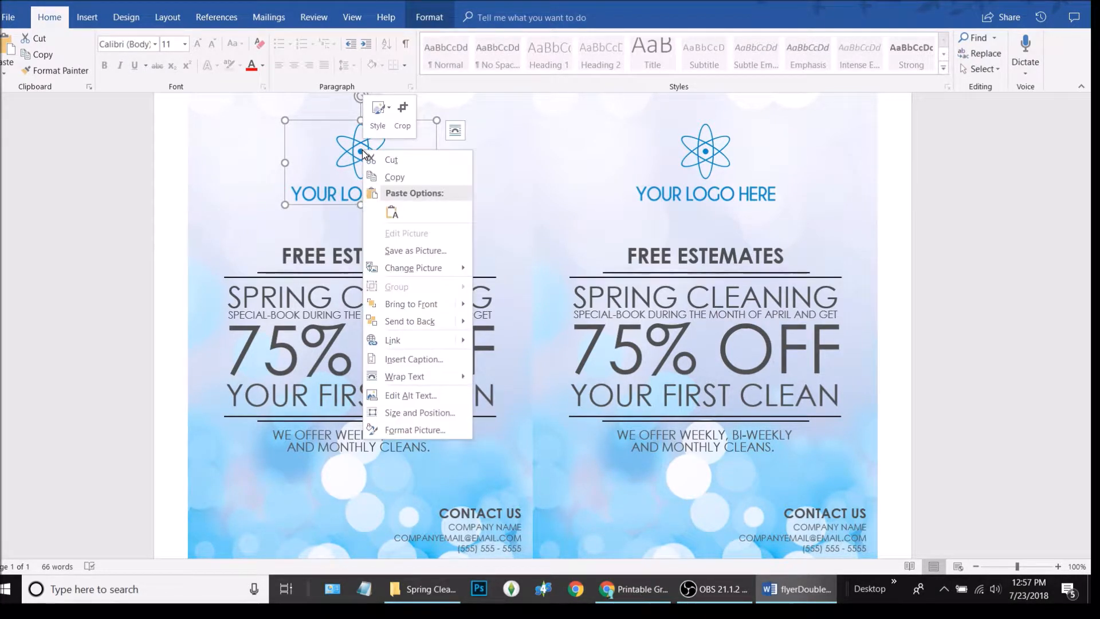
mouse_move(421, 269)
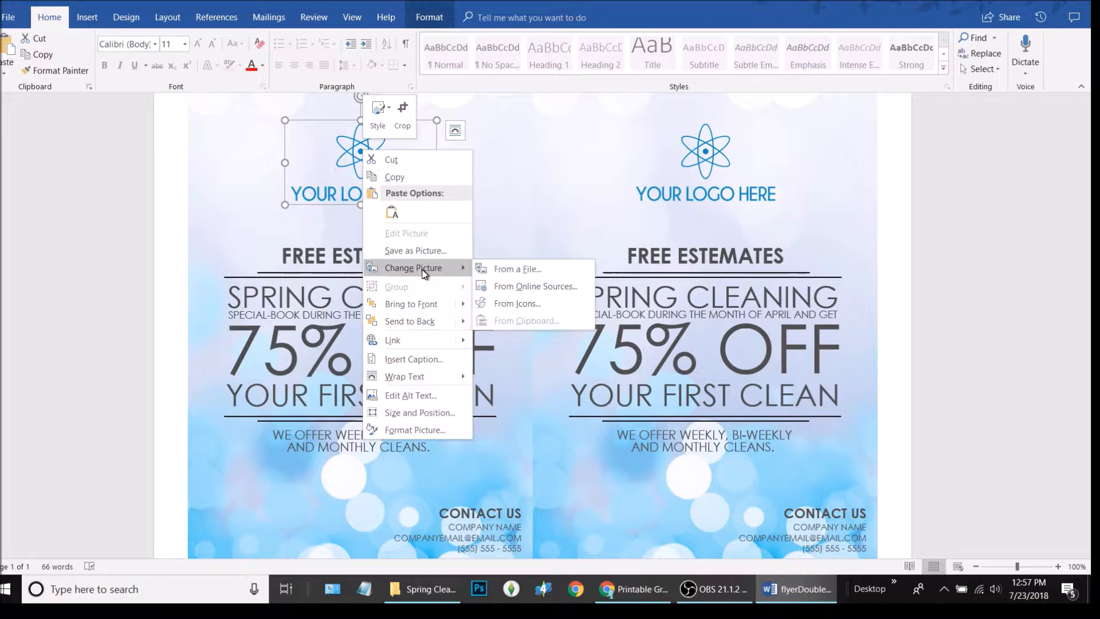
left_click(340, 170)
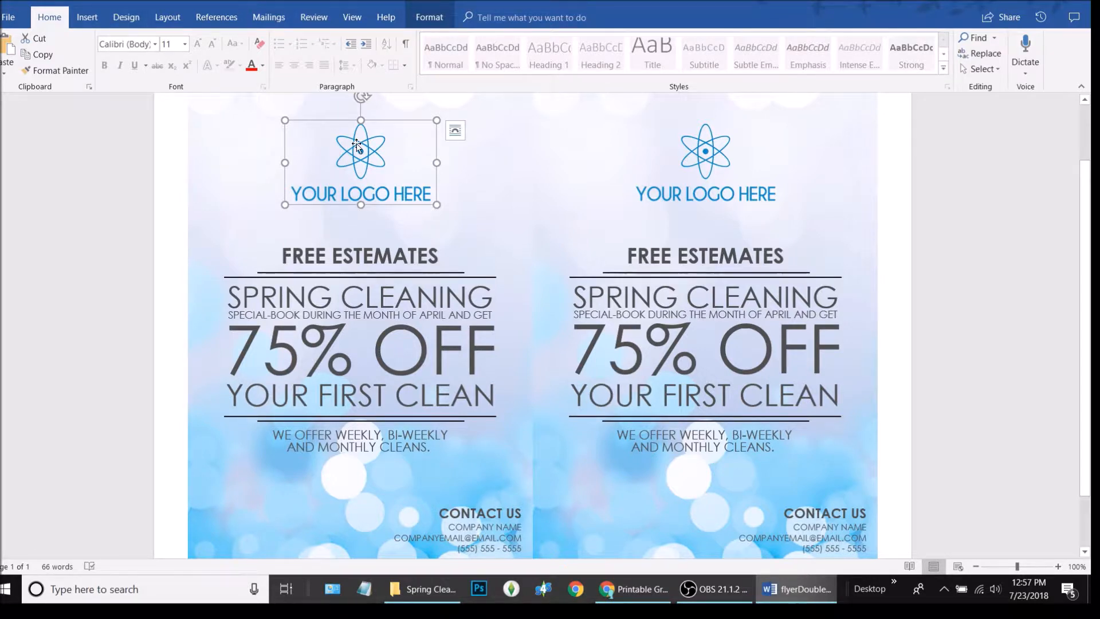
key("Delete")
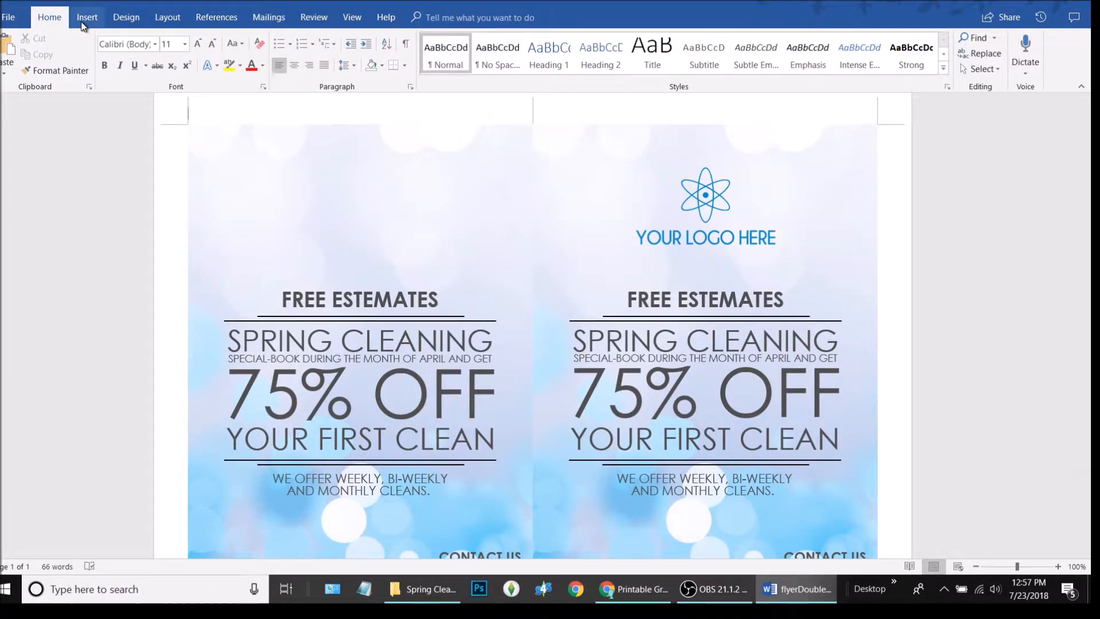
Cancel a picture insert, undo a stray ® symbol, and paste back the placeholder logo
left_click(87, 18)
left_click(130, 57)
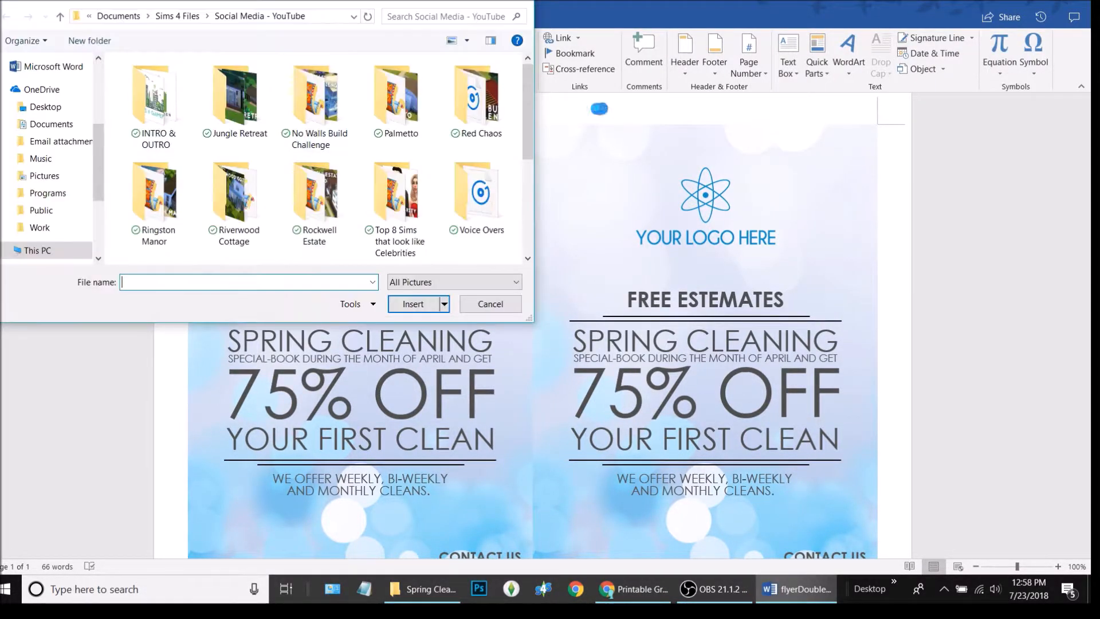
left_click(490, 304)
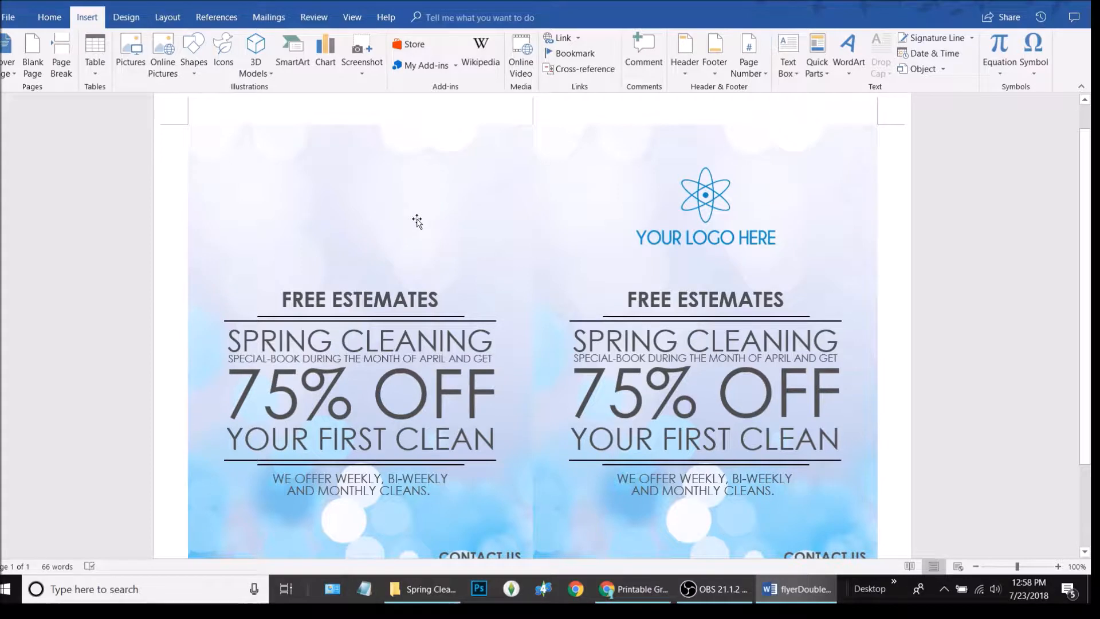
key("ctrl+alt+r")
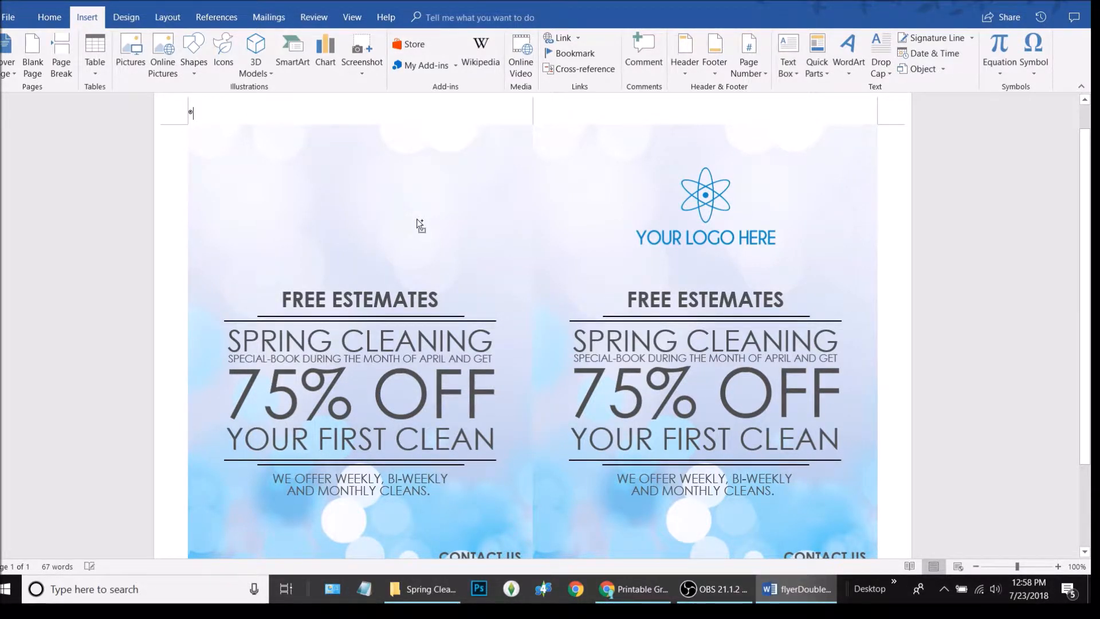
key("ctrl+z")
key("ctrl+v")
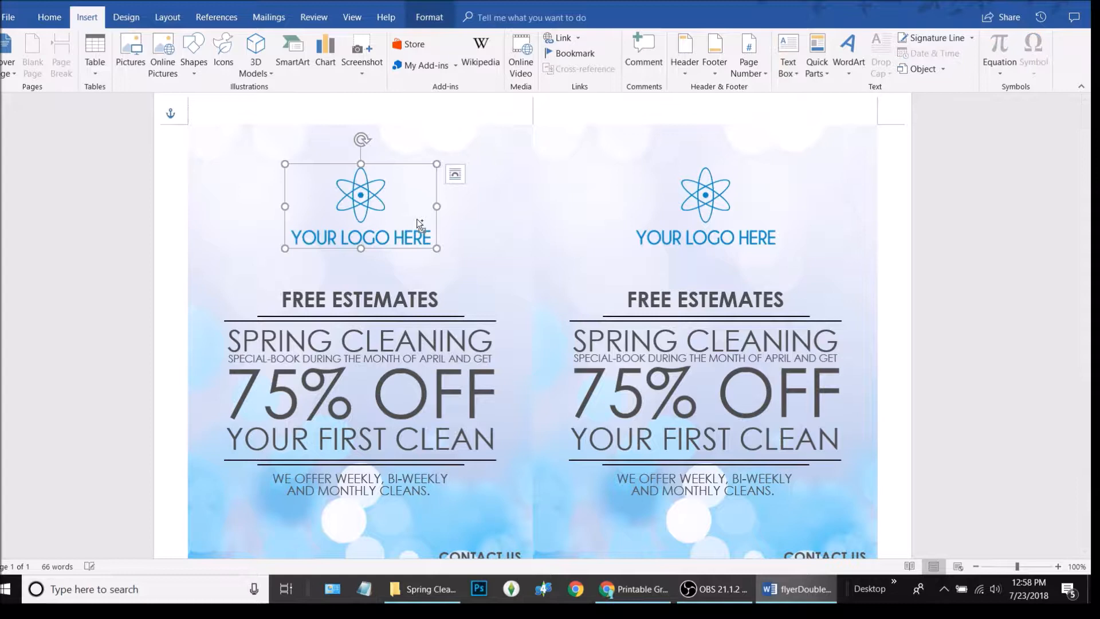
Replace the left placeholder logo with the green ML DESIGN logo image
right_click(370, 193)
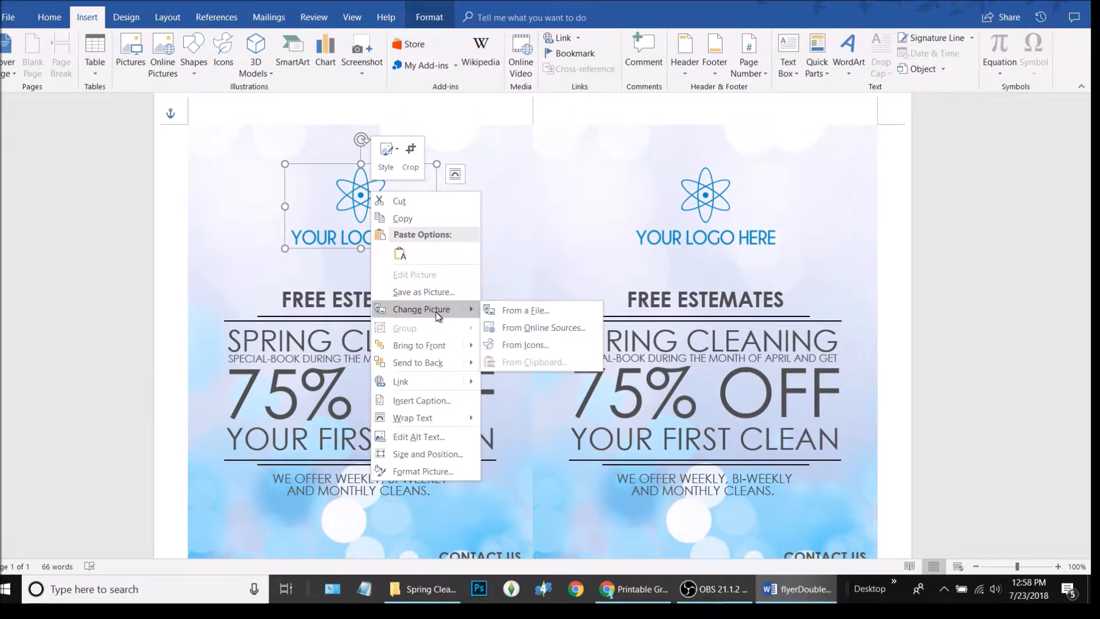
left_click(522, 307)
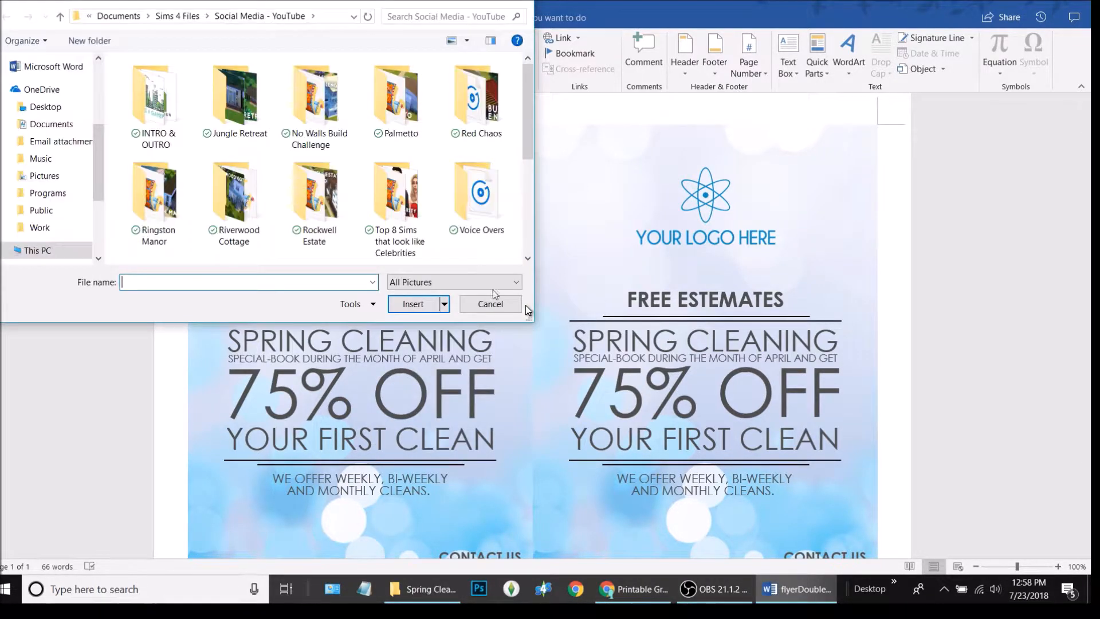
scroll(424, 223, "down", 3)
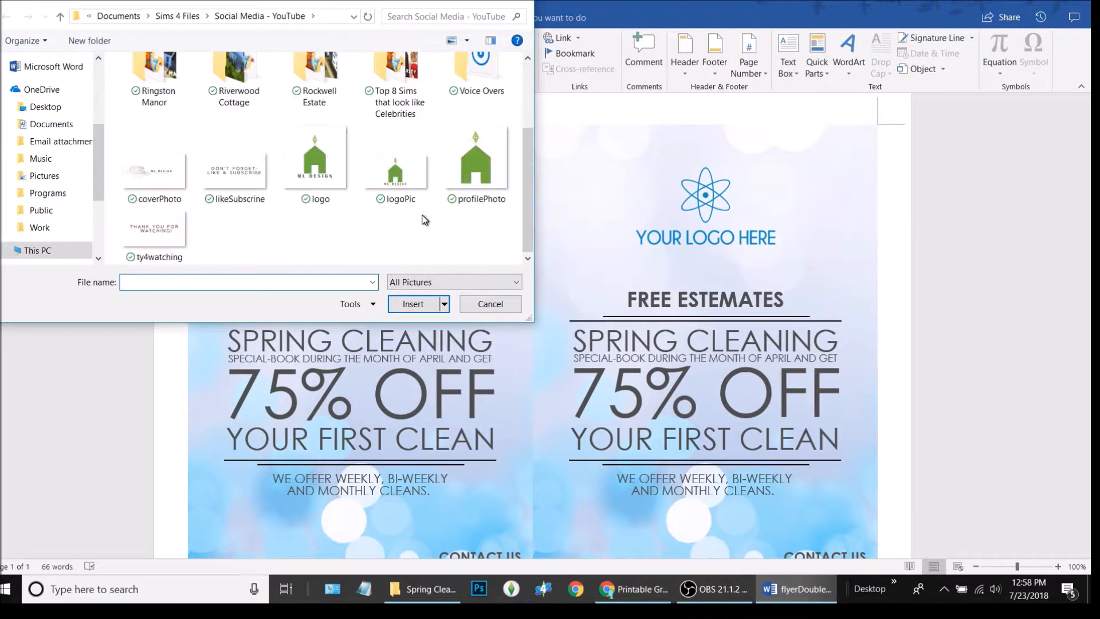
double_click(314, 166)
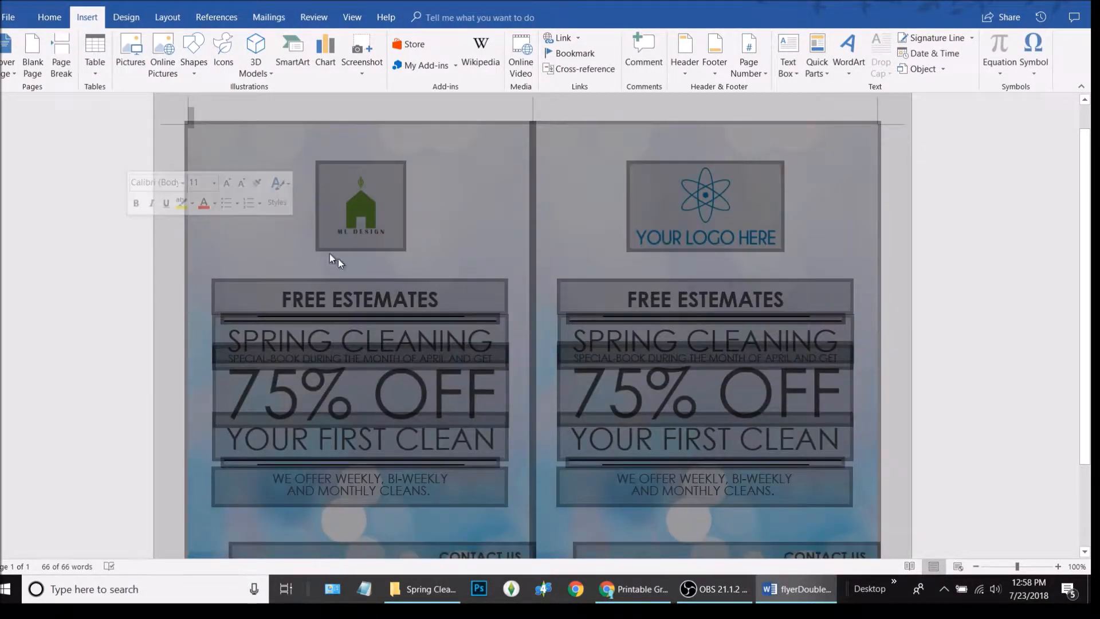
left_click(224, 229)
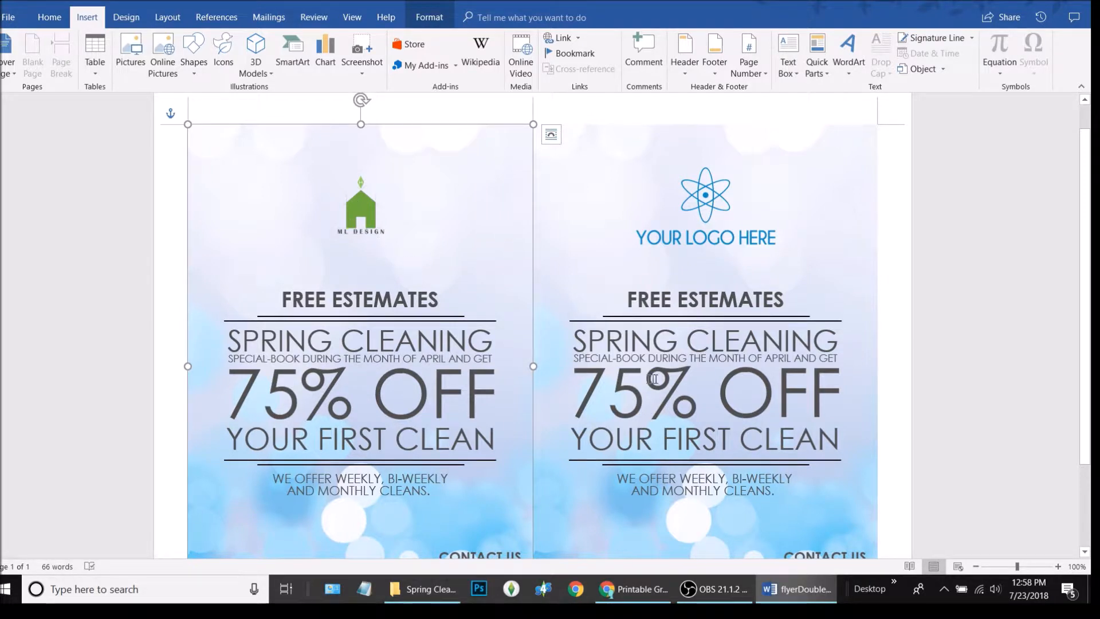
left_click(358, 210)
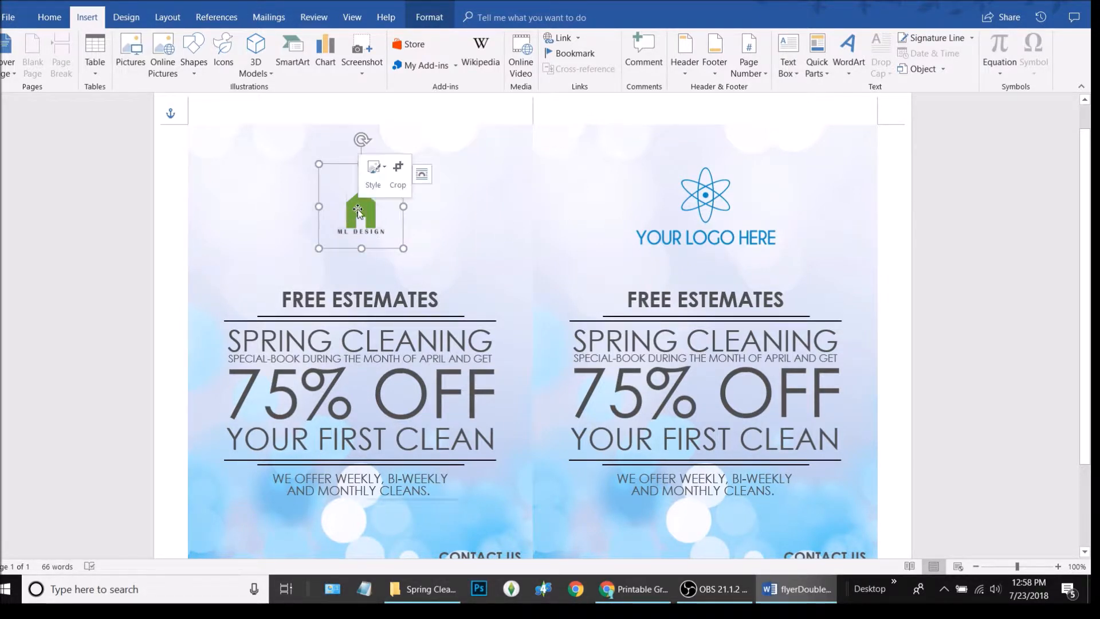
Swap the green logo for the profilePhoto house image
right_click(358, 211)
mouse_move(426, 327)
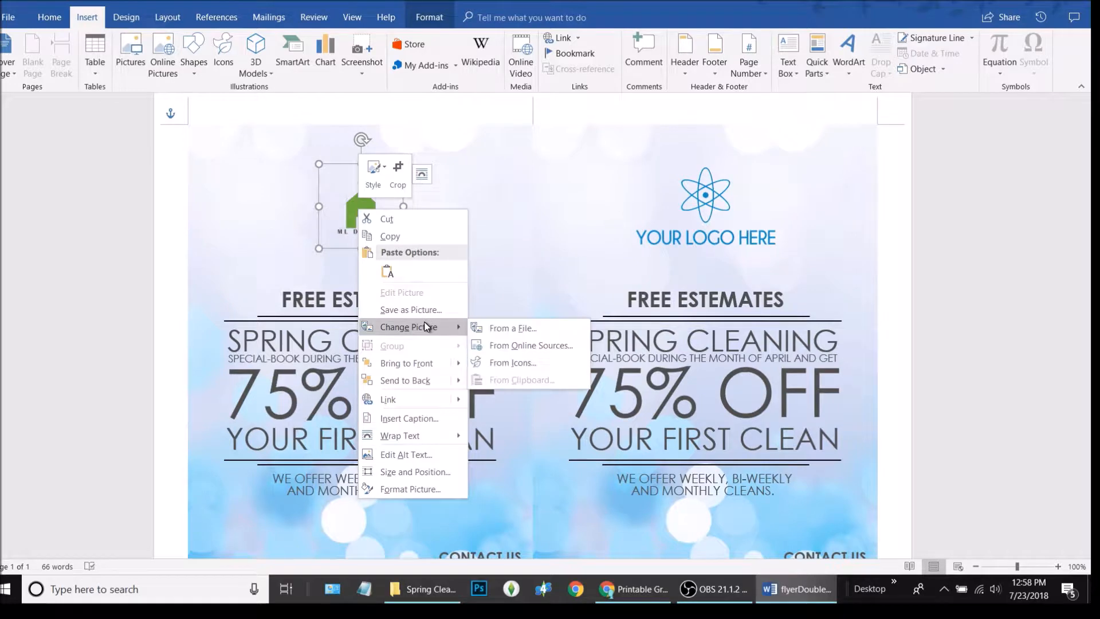
left_click(515, 329)
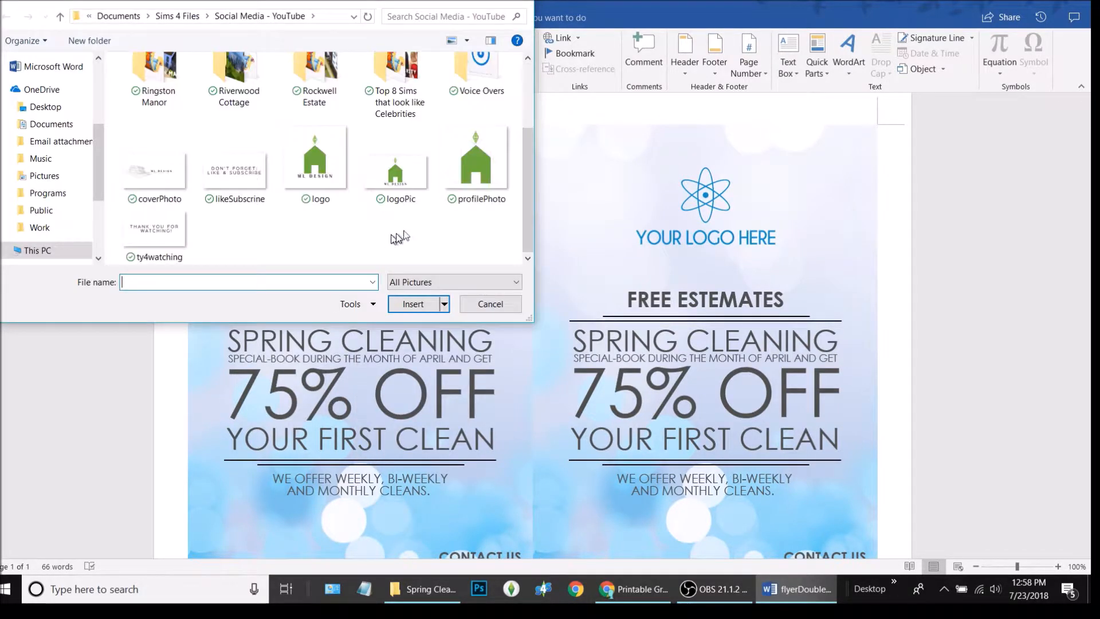
double_click(505, 138)
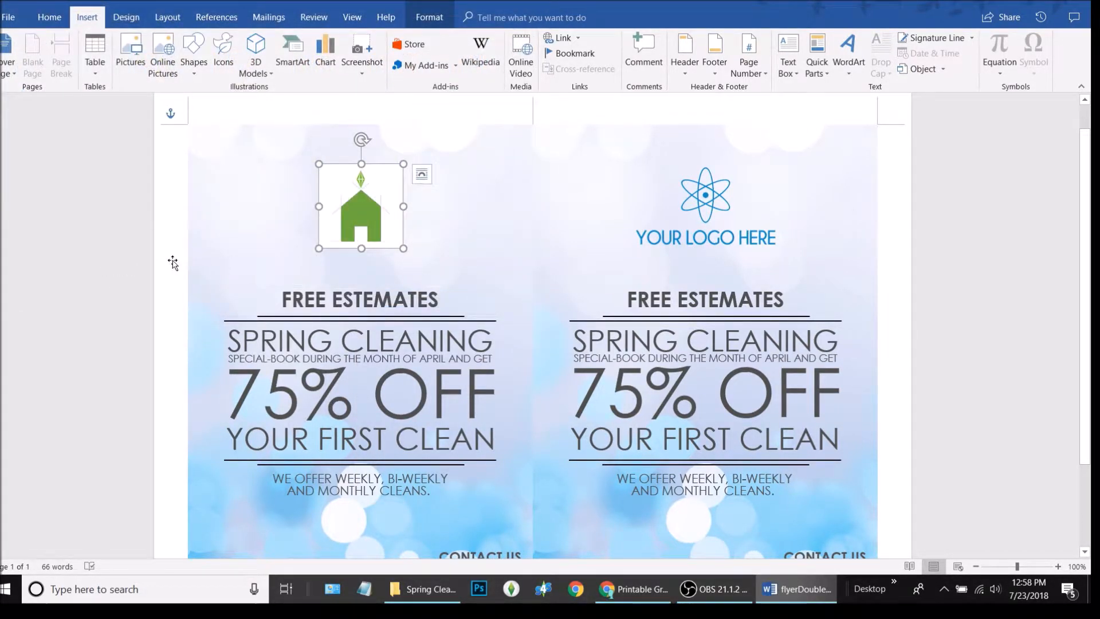
left_click(275, 271)
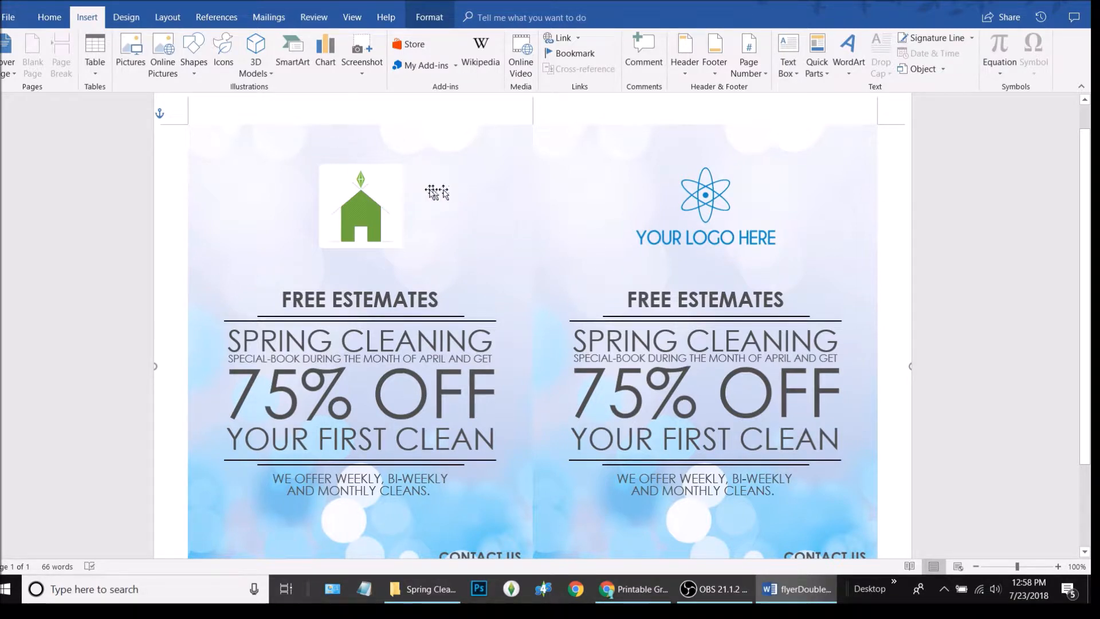
Undo the logo swaps to restore the YOUR LOGO HERE placeholder
left_click(366, 215)
right_click(367, 213)
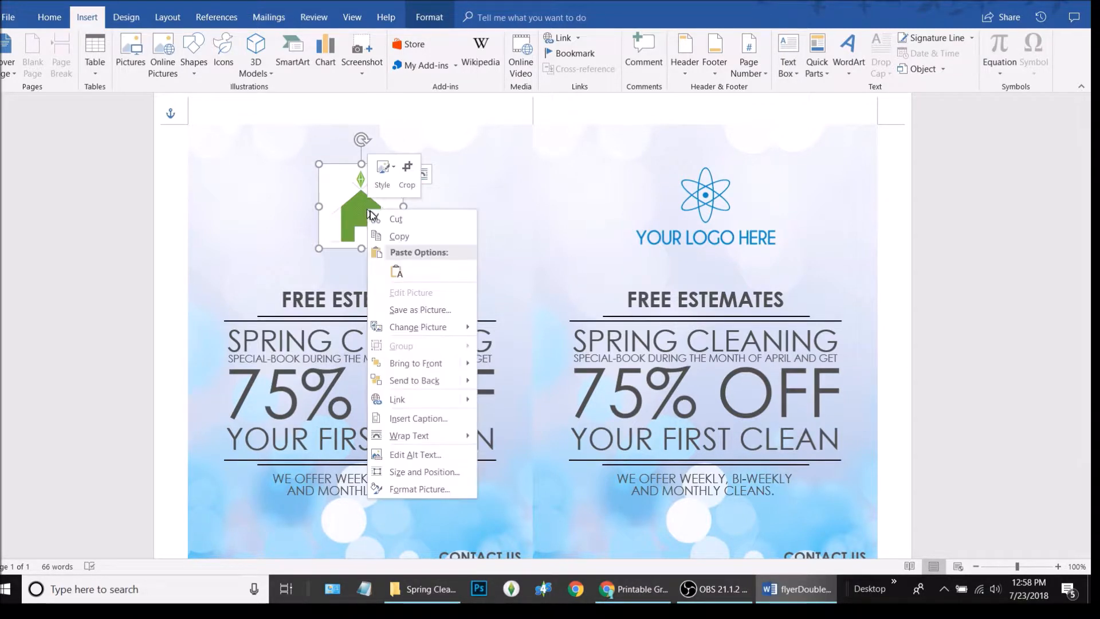
left_click(336, 207)
left_click_drag(320, 241, 322, 242)
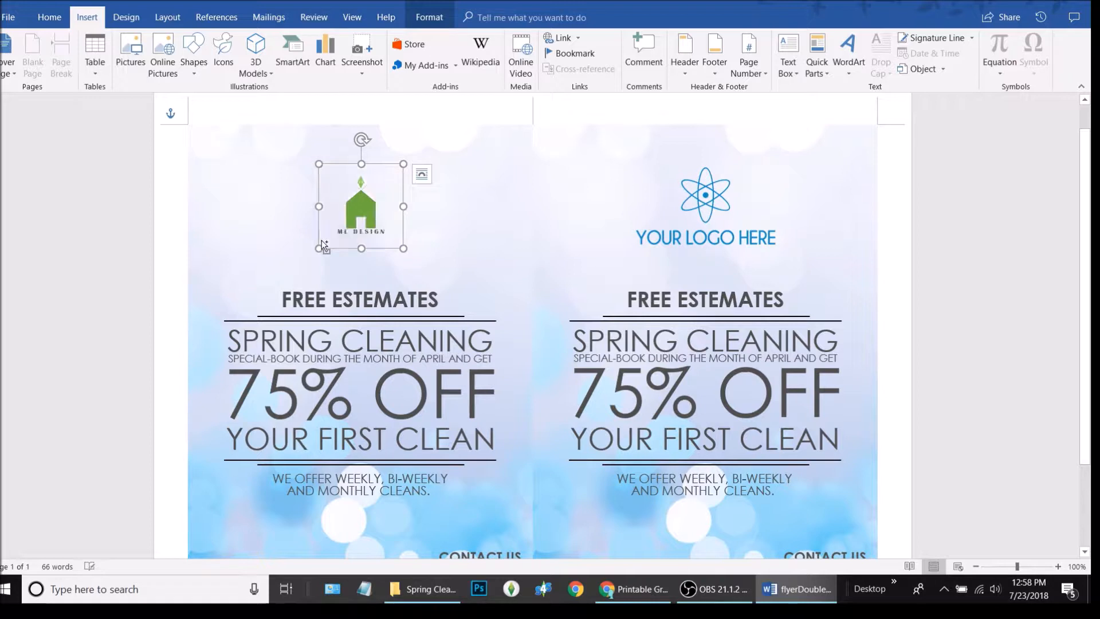
key("ctrl+z")
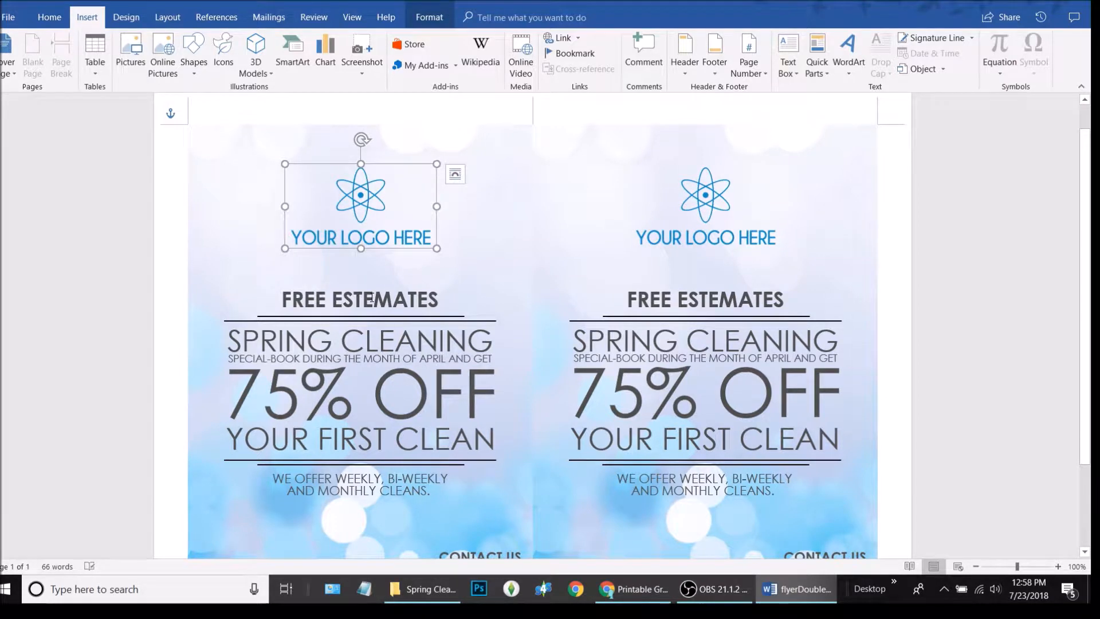
Type Free Designs over the left flyer's FREE ESTEMATES heading text
left_click(373, 296)
left_click_drag(370, 304, 198, 298)
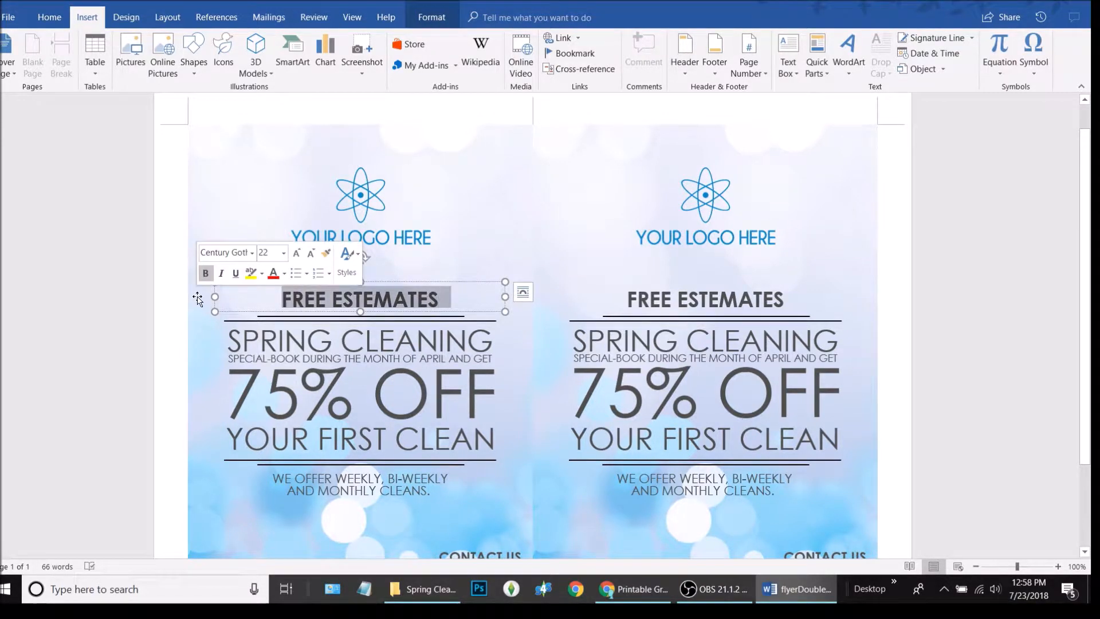
type("Free")
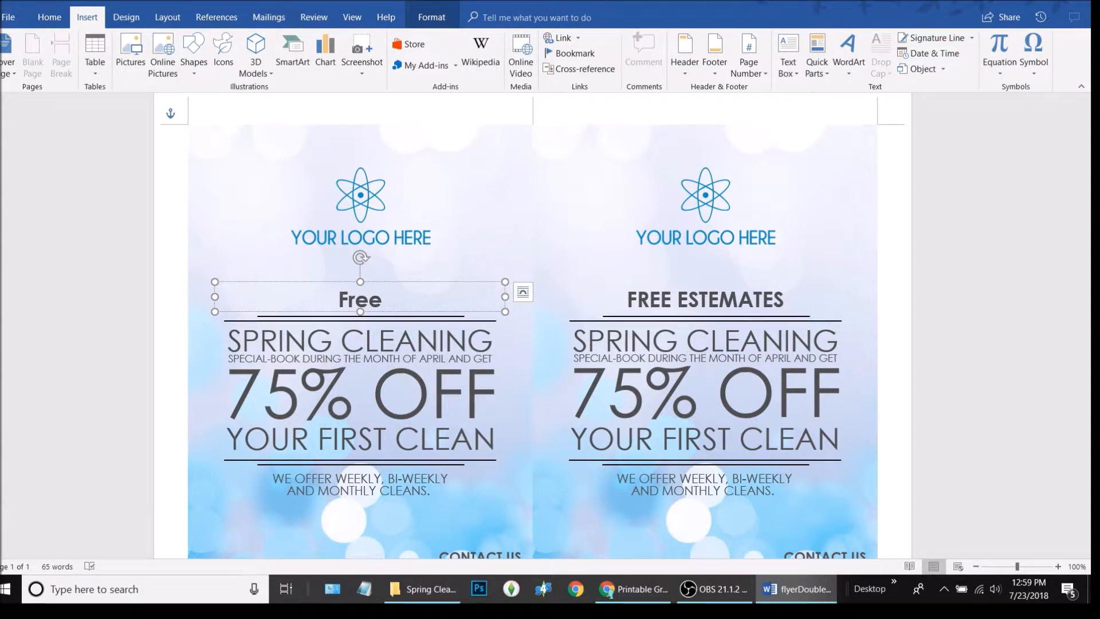
type(" Desians")
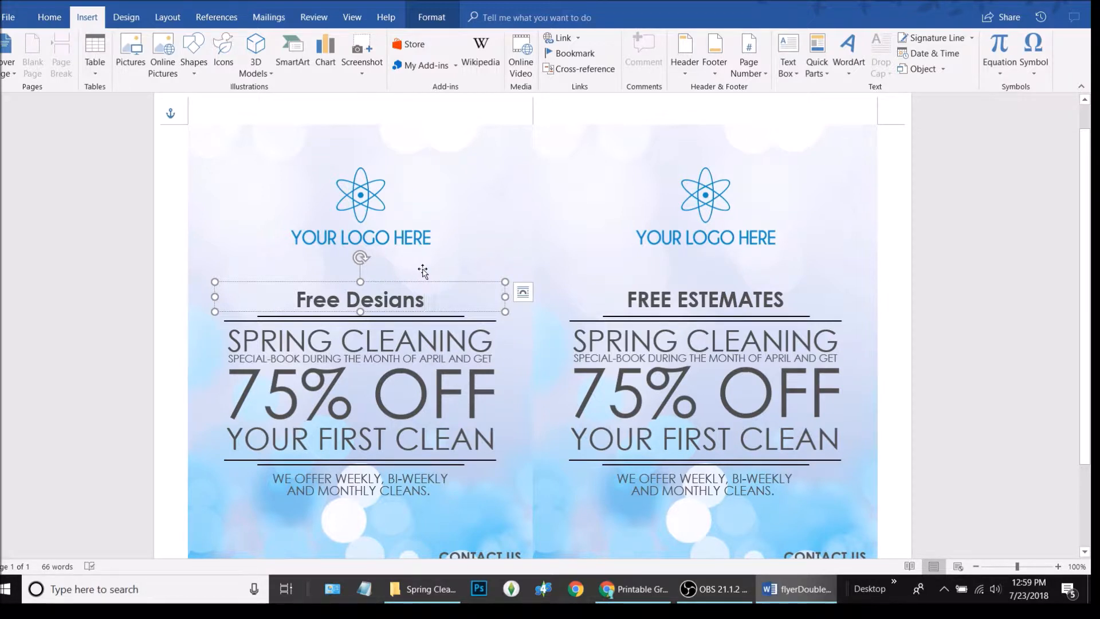
key("ctrl")
key("ctrl")
key("ctrl")
triple_click(435, 295)
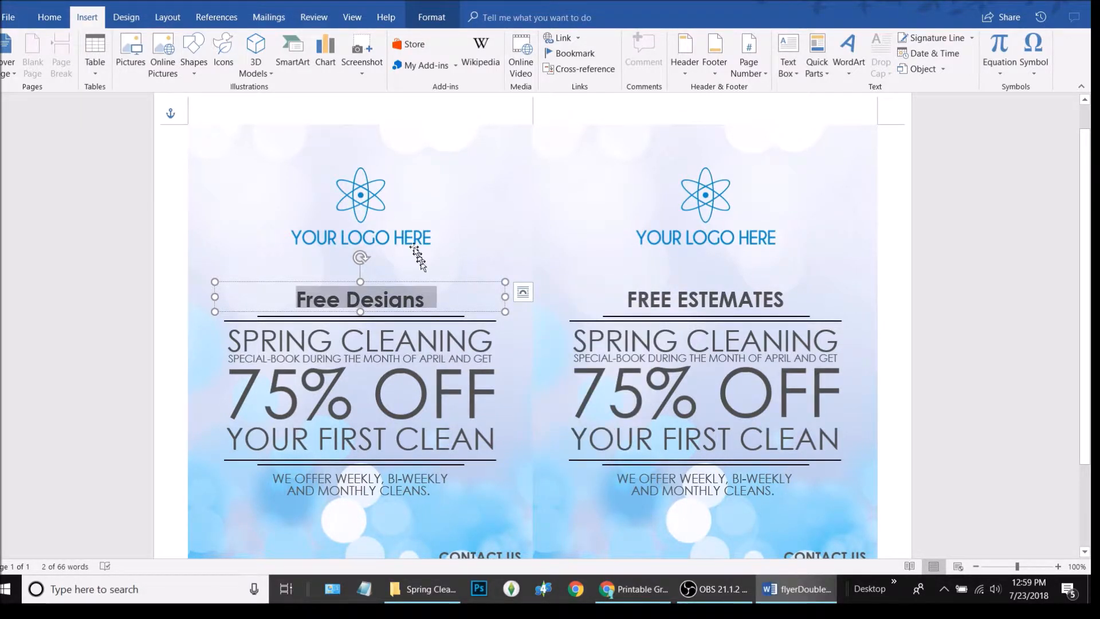
Change the left heading to UPPERCASE with Change Case
left_click(51, 21)
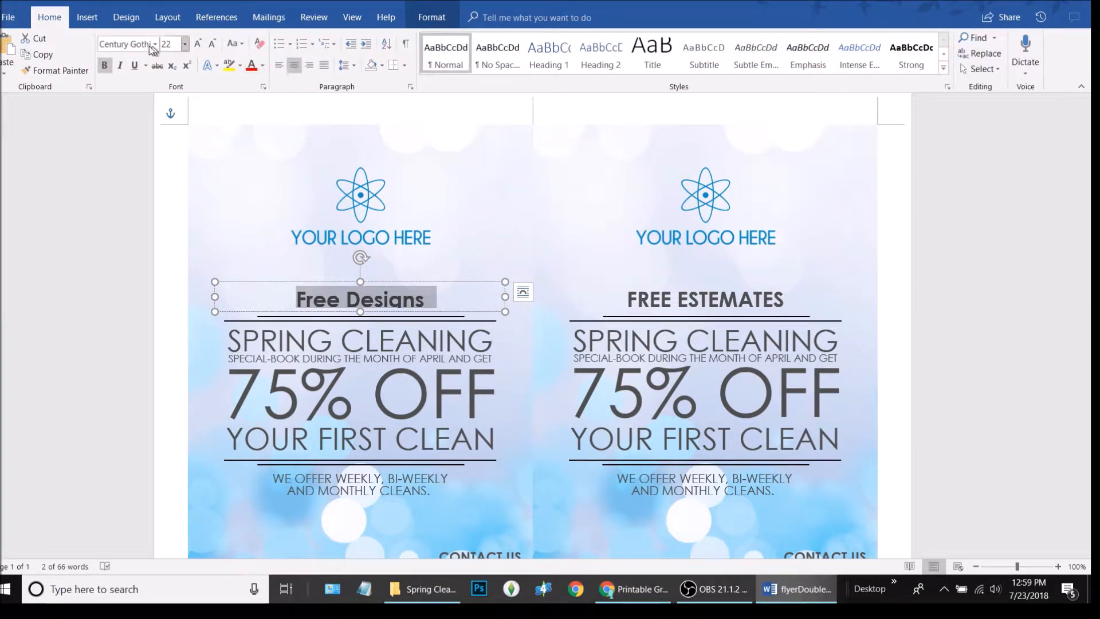
left_click(242, 46)
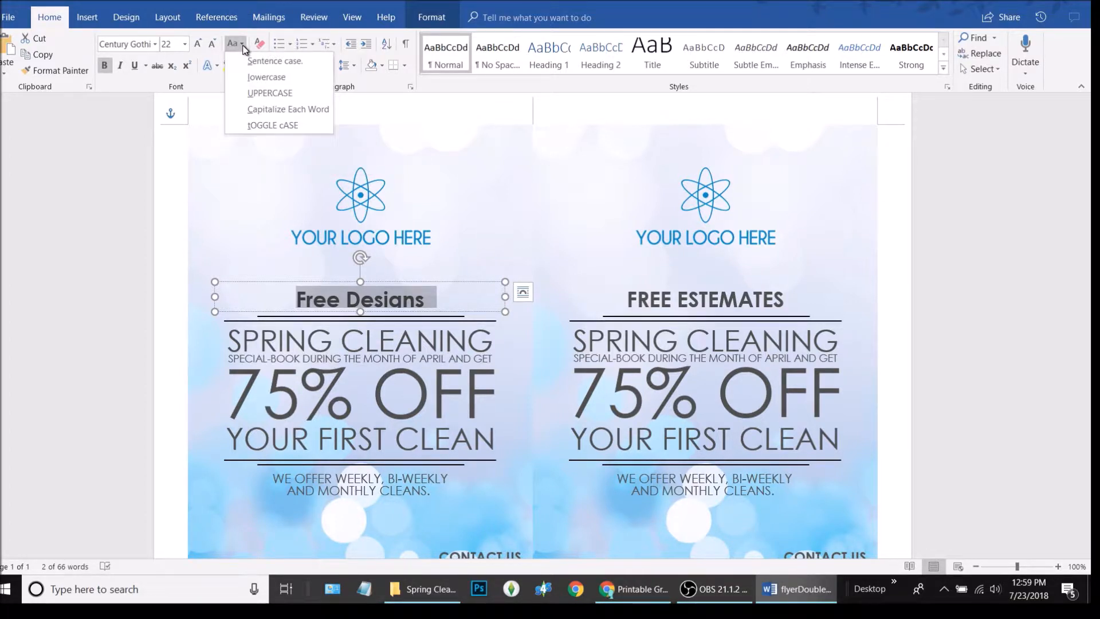
left_click(266, 93)
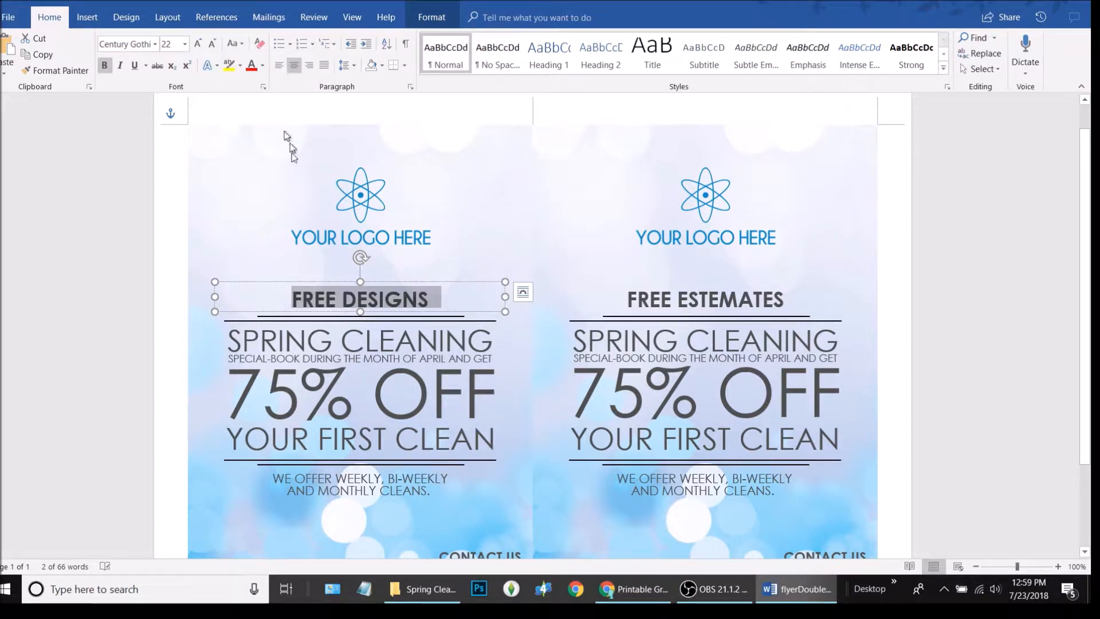
left_click(406, 355)
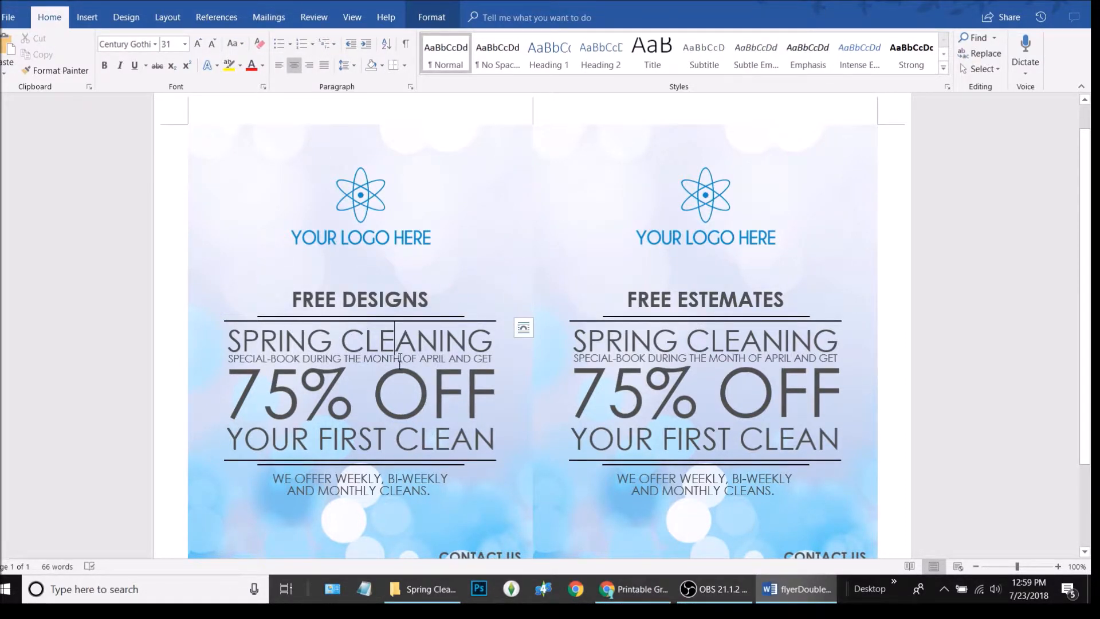
Click between both flyers' headings, ending with the left FREE DESIGNS box selected
left_click(714, 299)
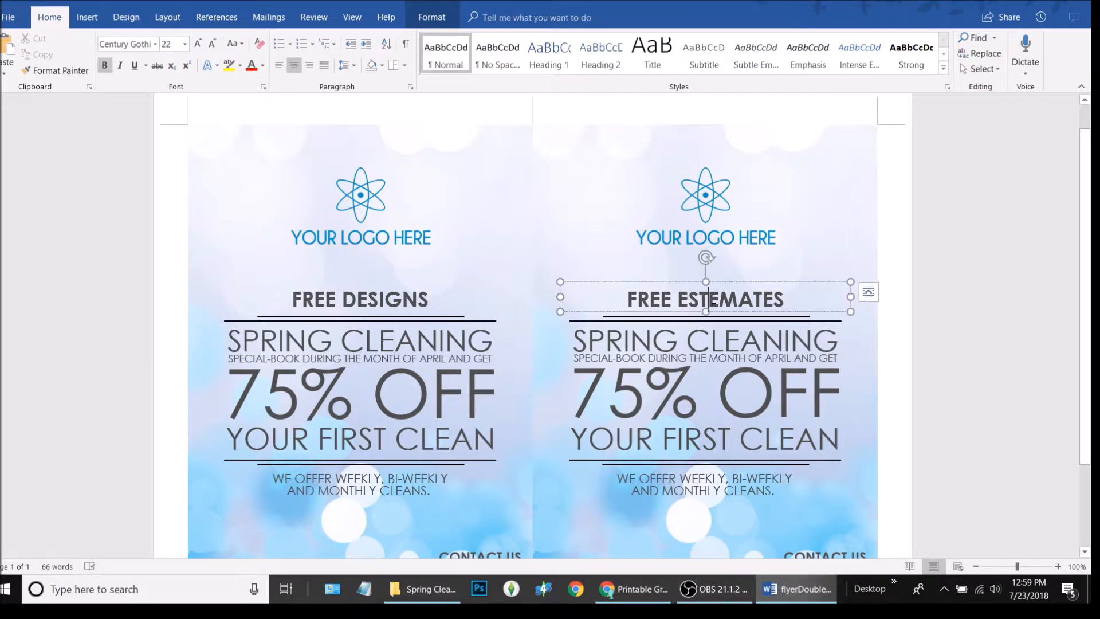
left_click(382, 296)
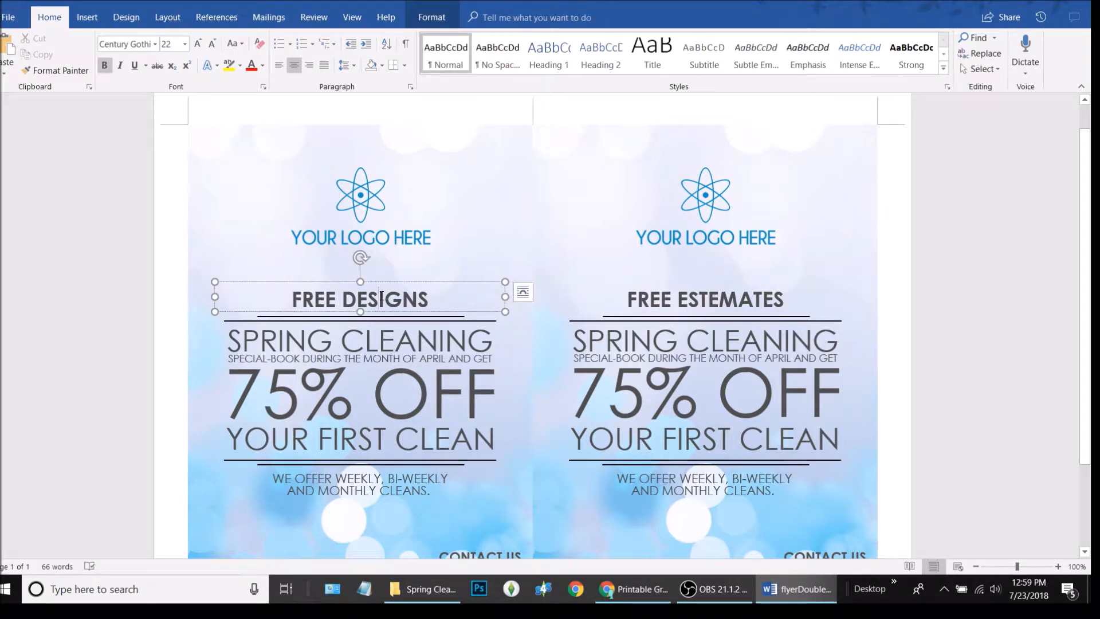
triple_click(381, 296)
left_click(688, 299)
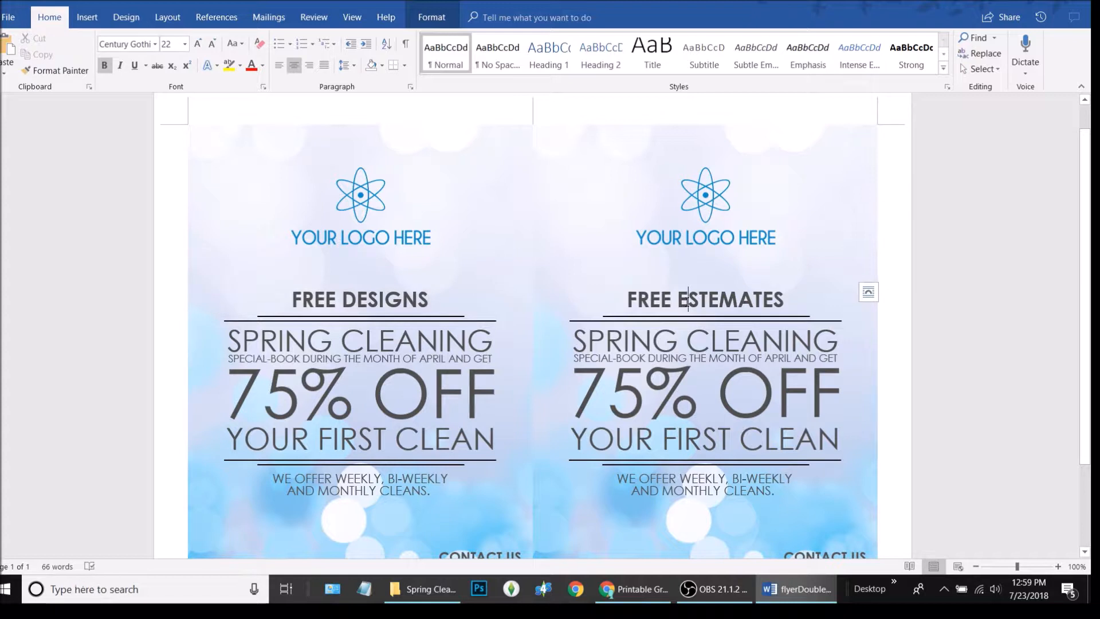
left_click(376, 301)
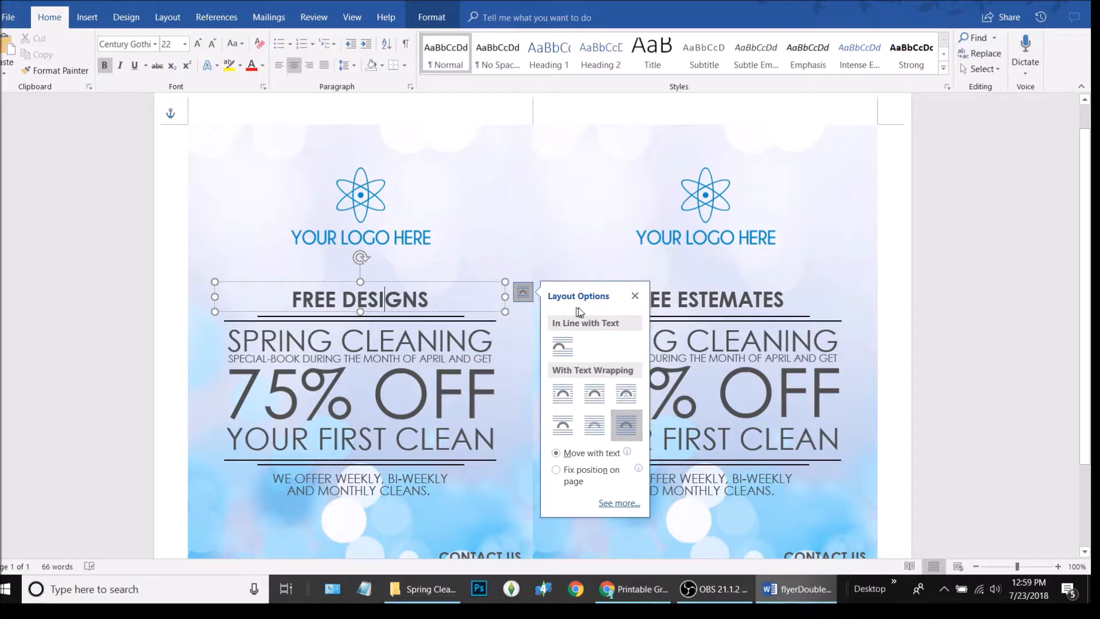
left_click(635, 295)
Copy the left FREE DESIGNS heading and paste it over the right FREE ESTEMATES heading
left_click(433, 295)
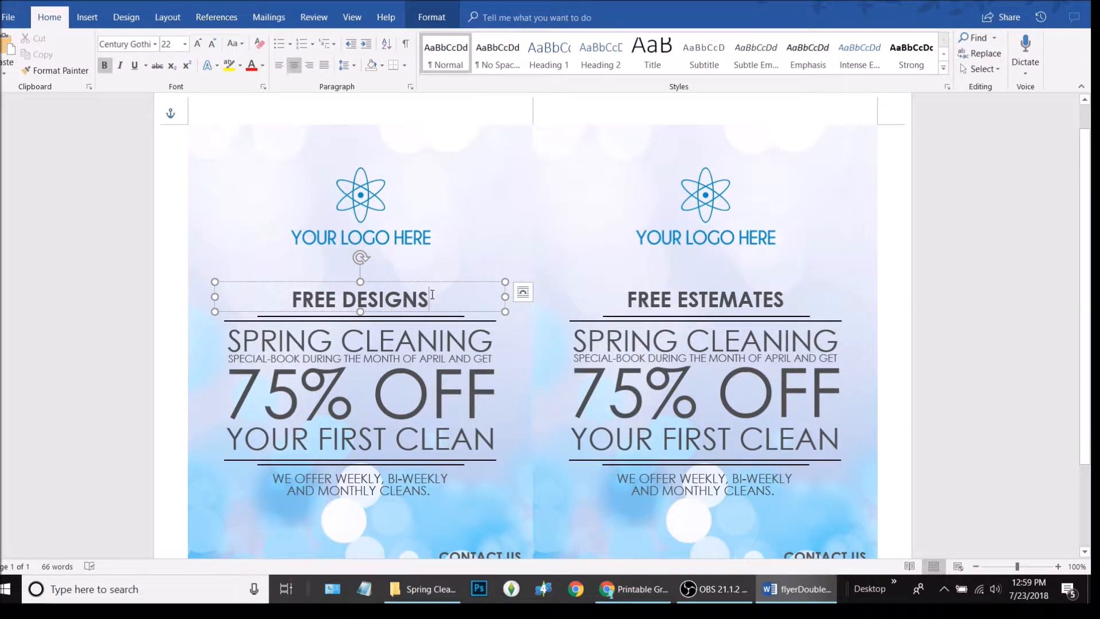
triple_click(432, 295)
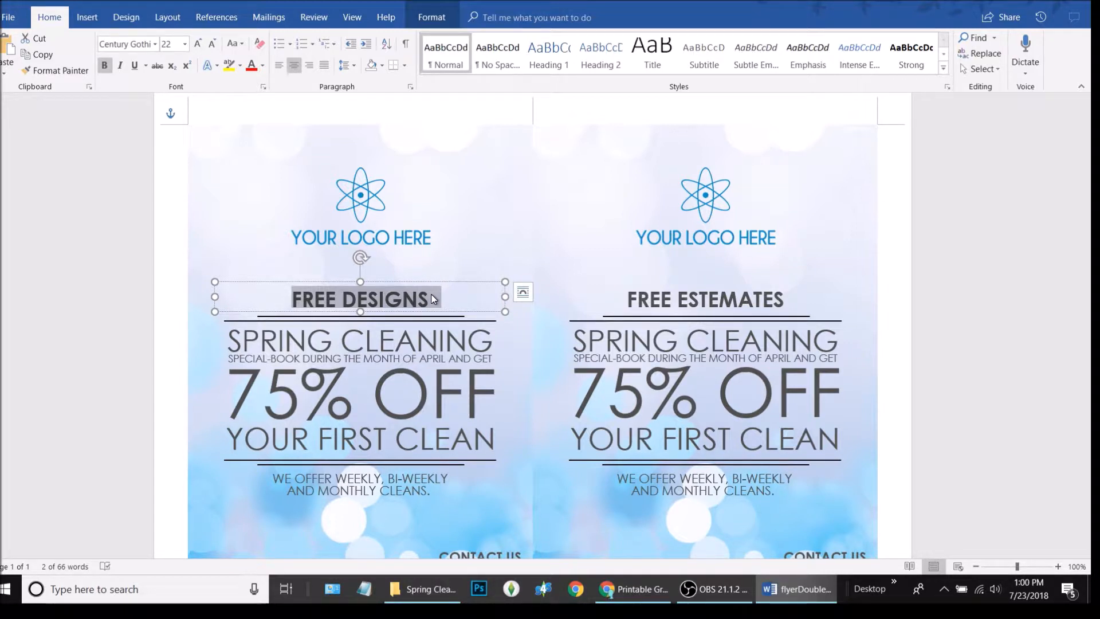
left_click(719, 299)
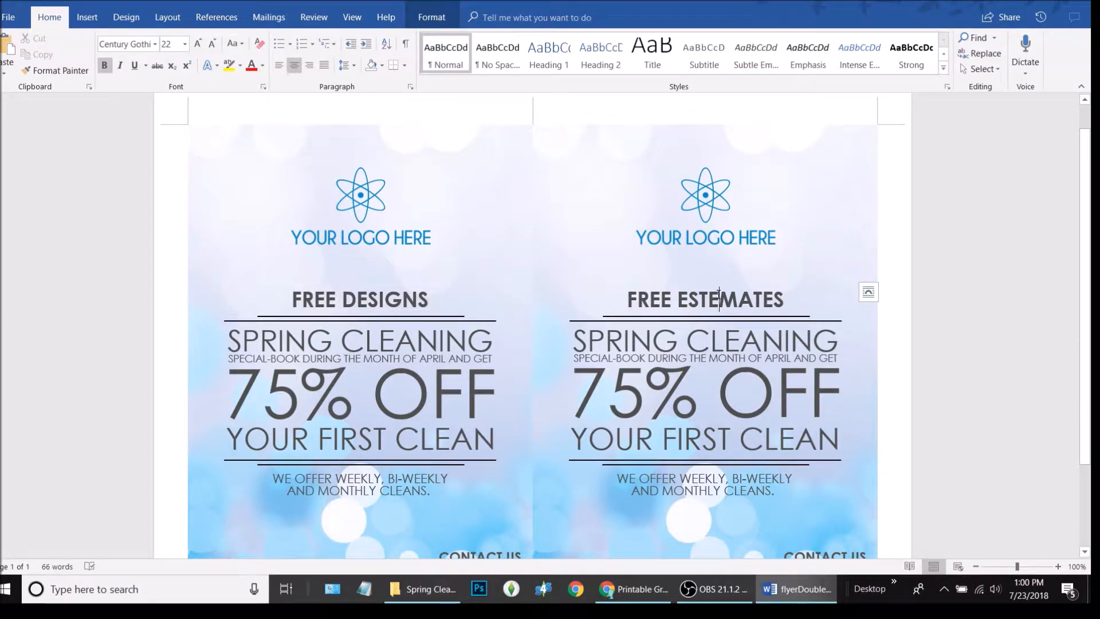
triple_click(720, 295)
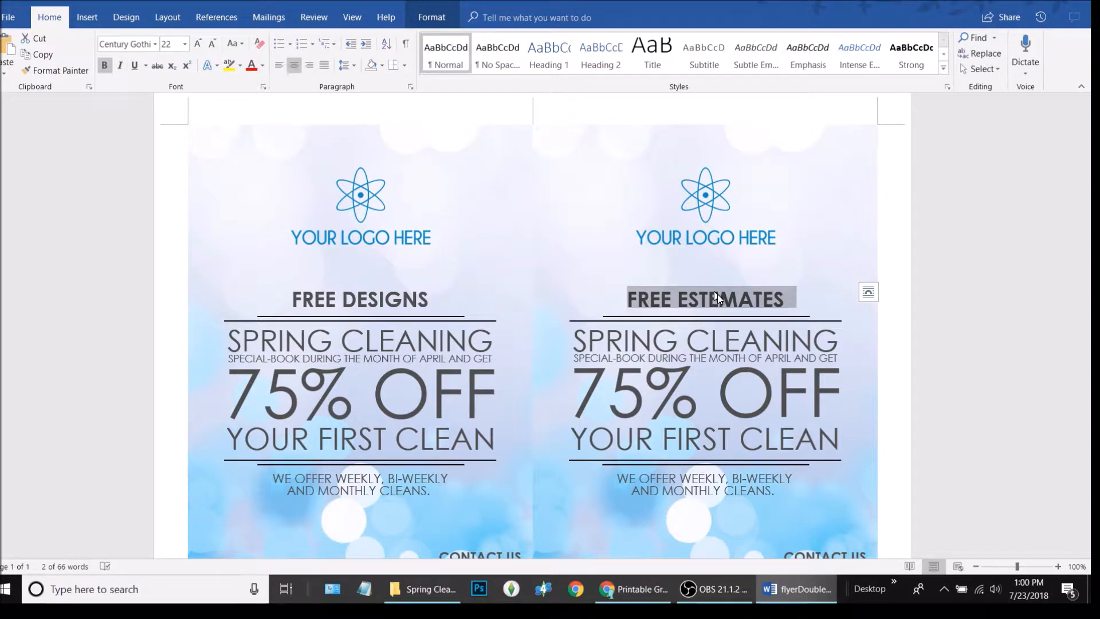
key("ctrl+v")
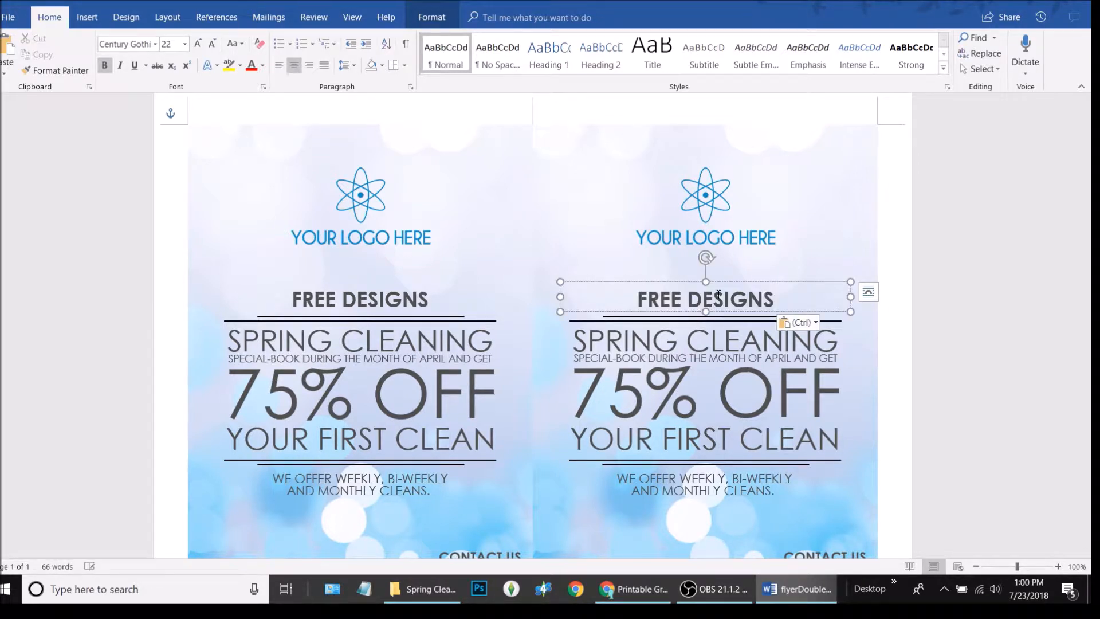
left_click(882, 422)
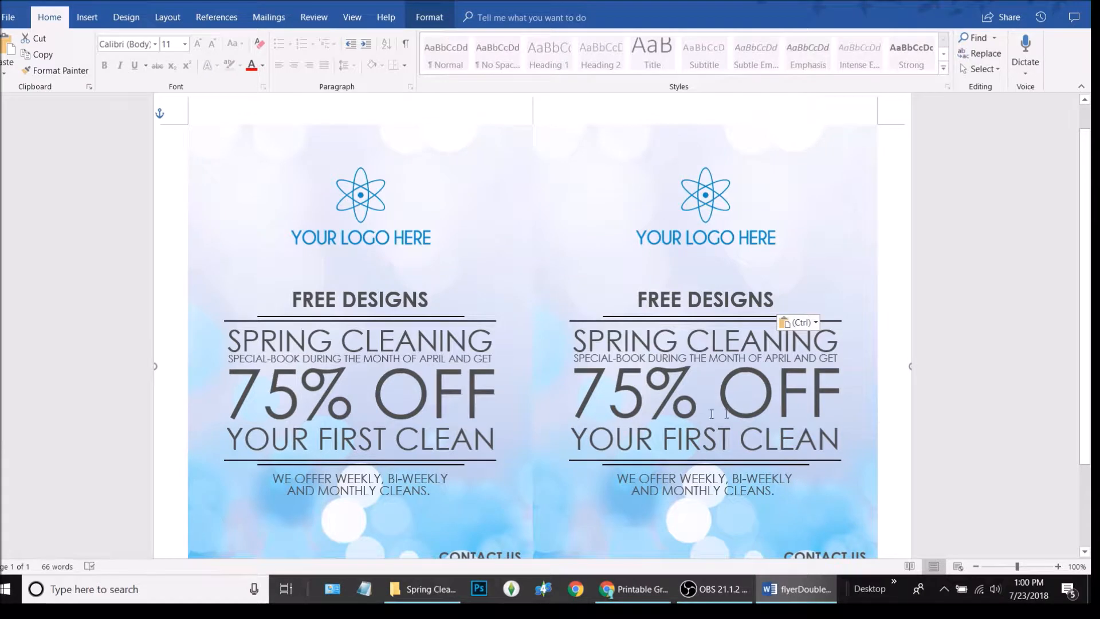
left_click(946, 284)
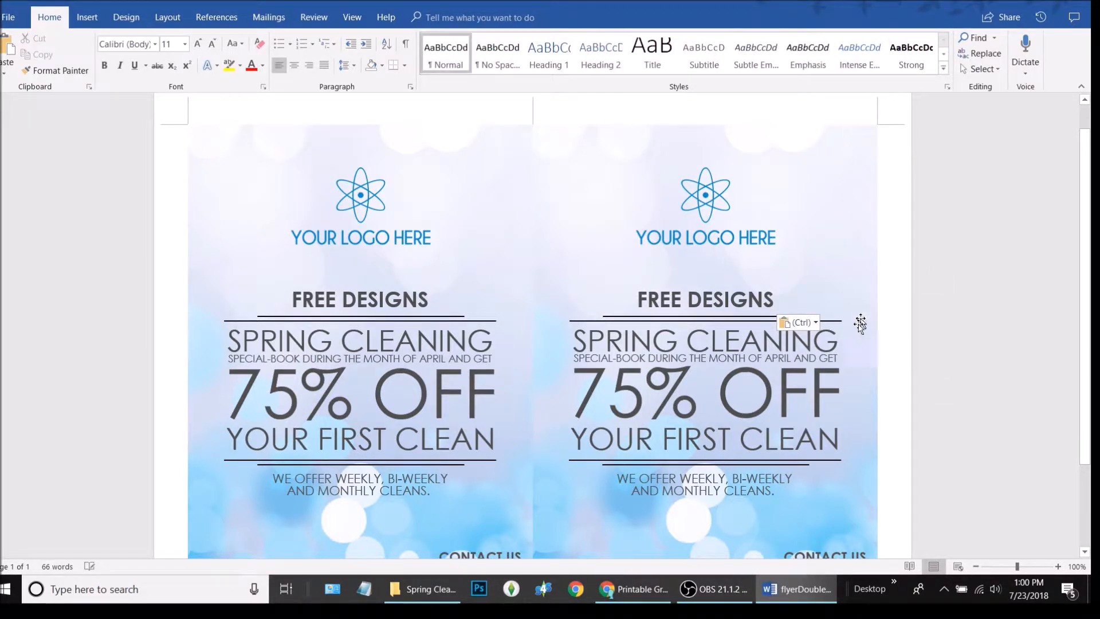
scroll(859, 327, "down", 1)
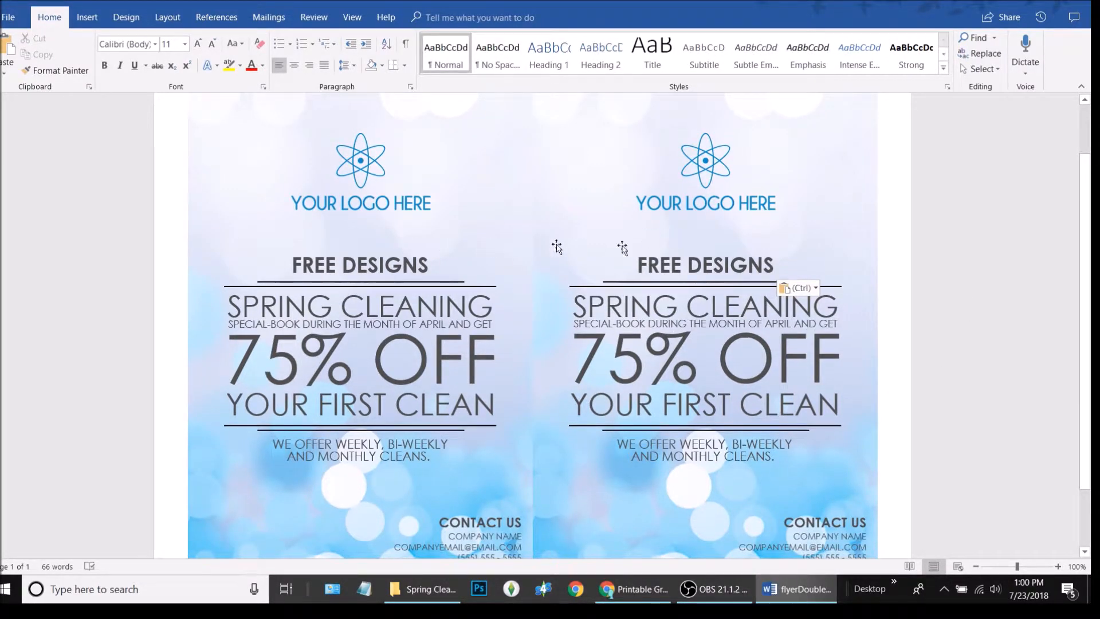
Type 'For all my friends!' over the left flyer's SPRING CLEANING line
left_click(358, 297)
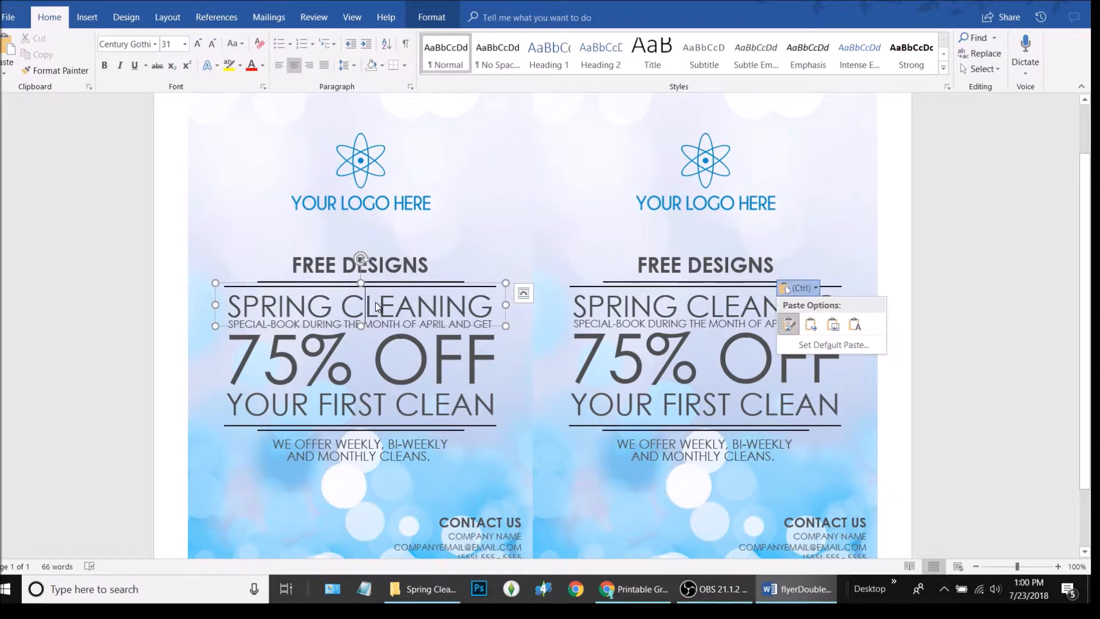
left_click(431, 373)
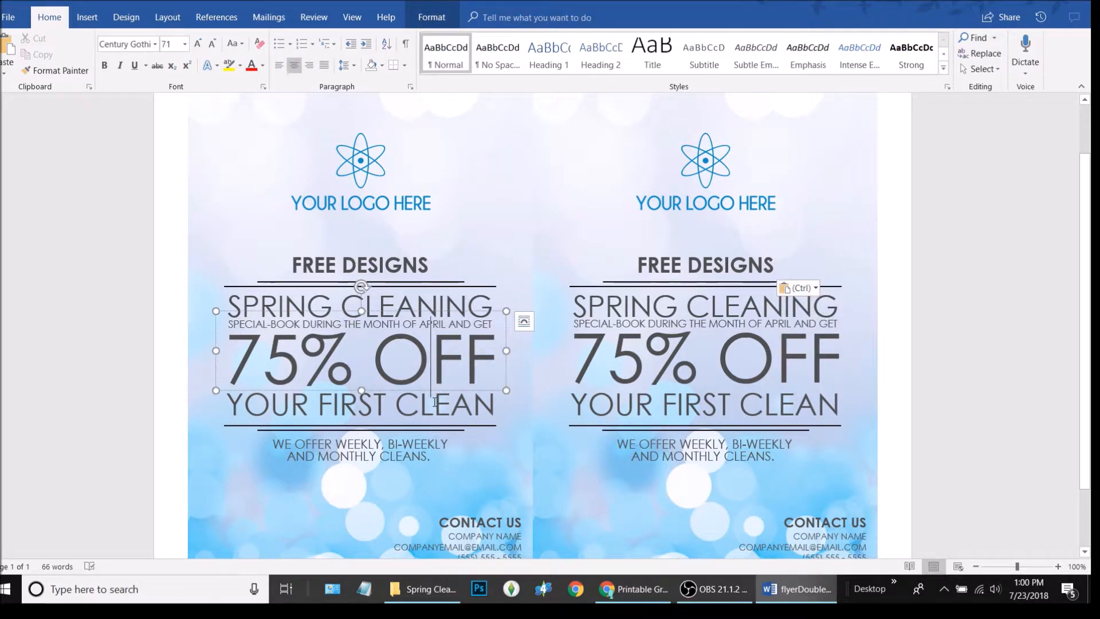
left_click(405, 304)
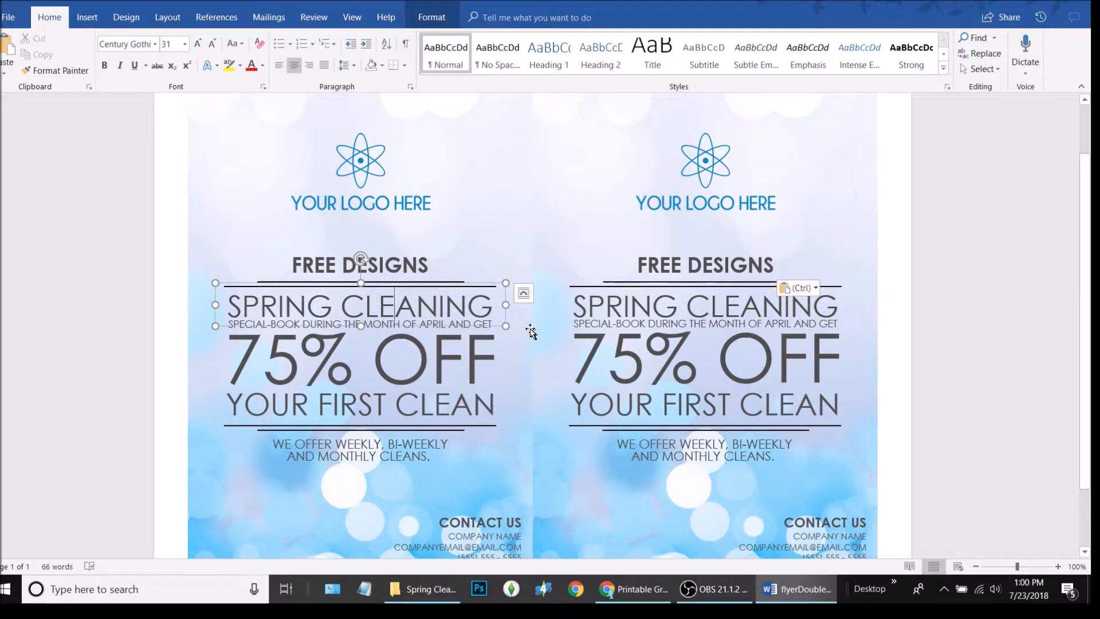
triple_click(452, 307)
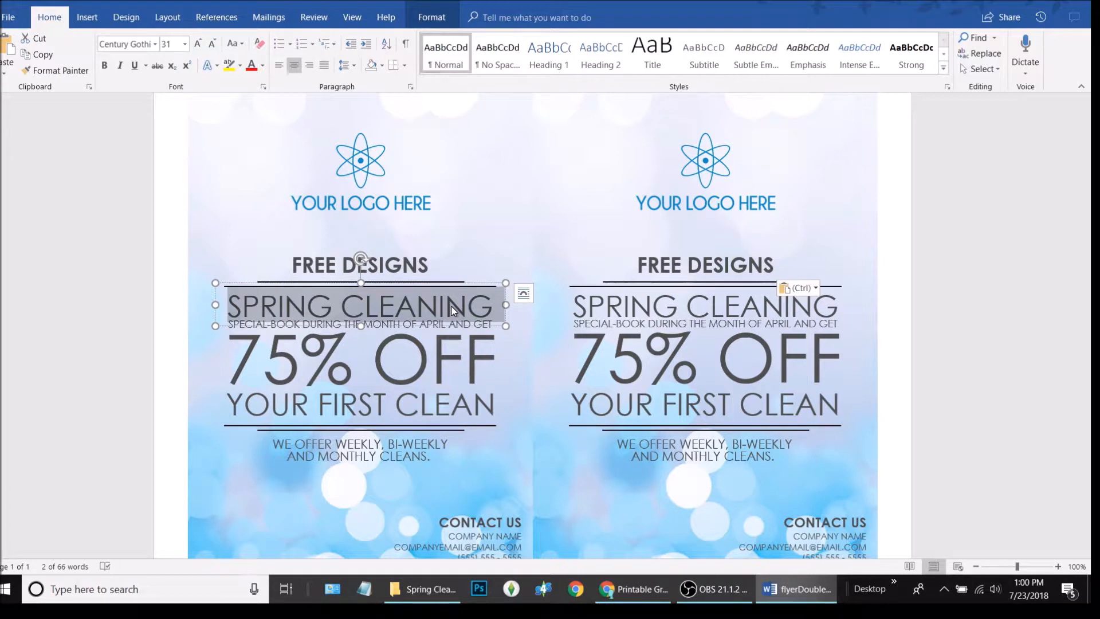
type("For ")
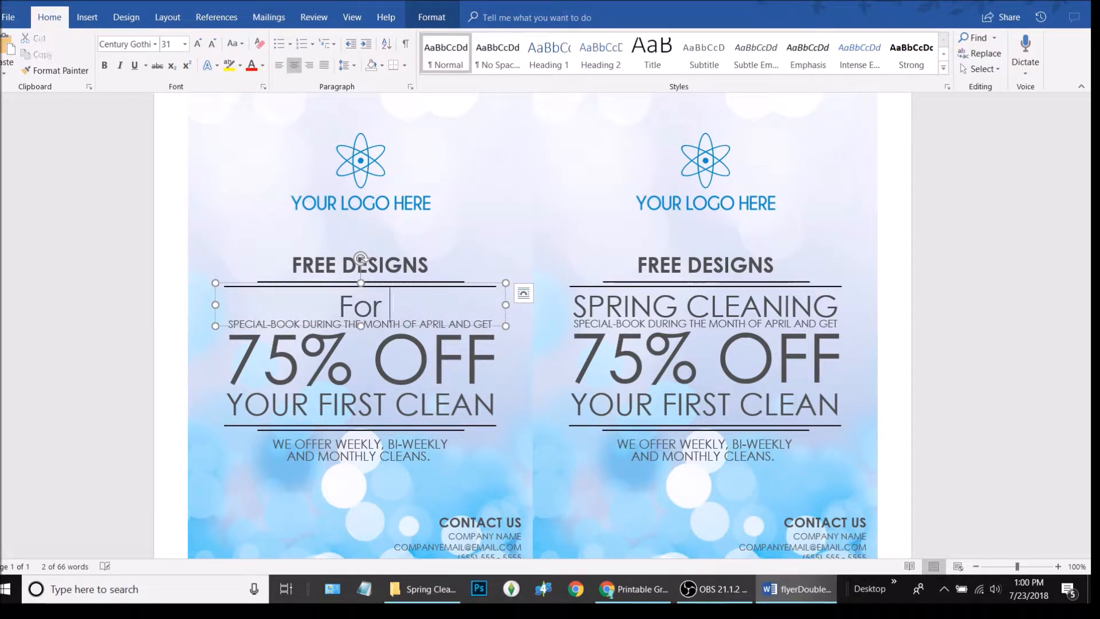
type("all my ")
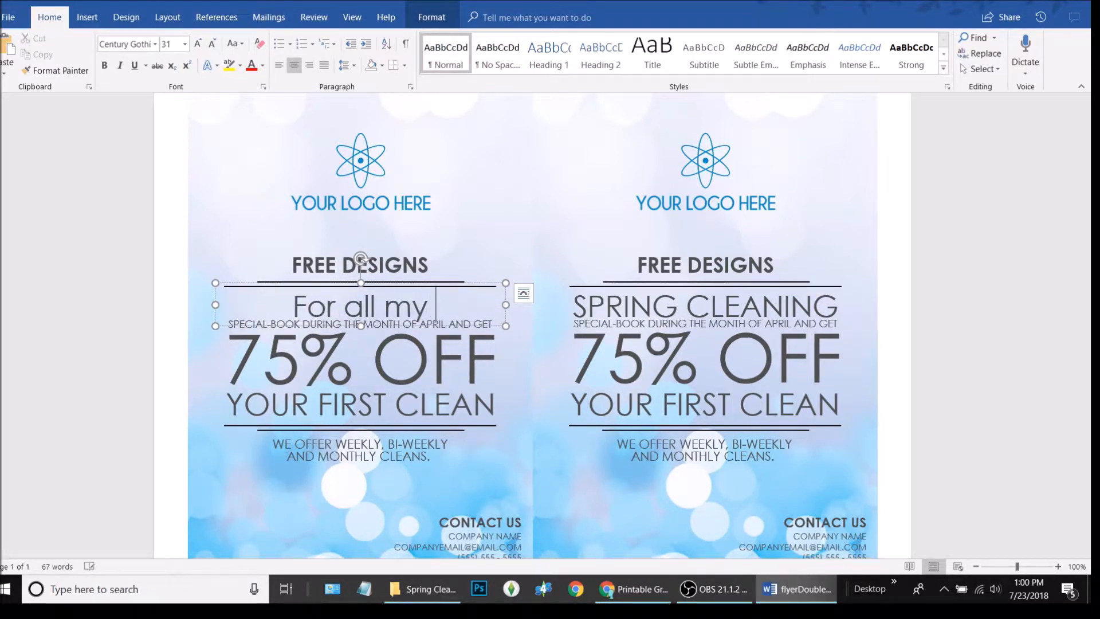
type("friends!")
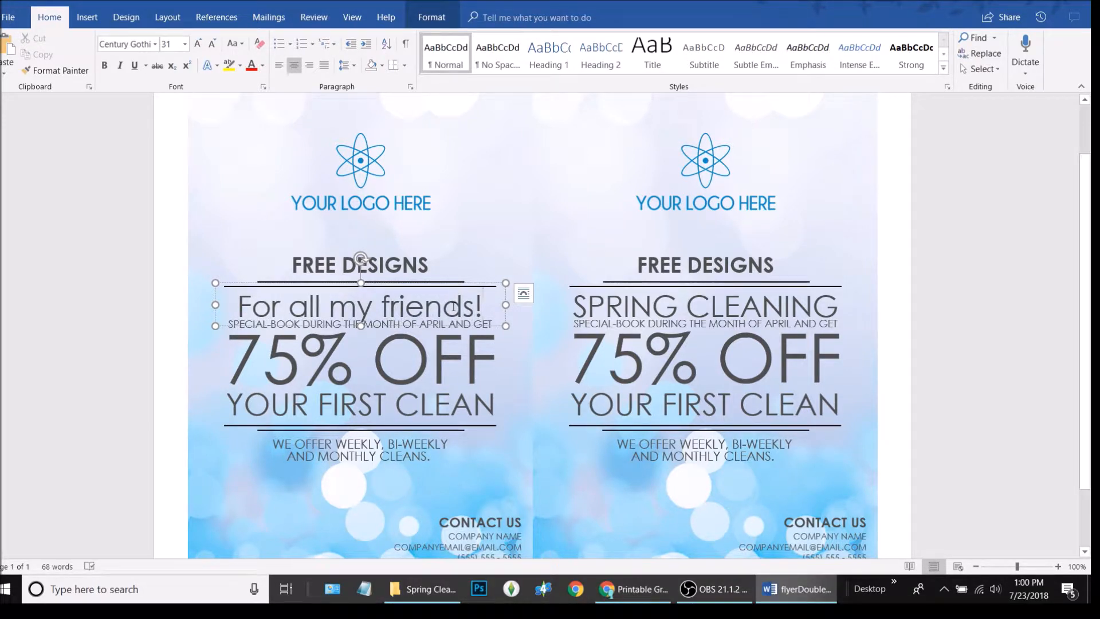
triple_click(487, 308)
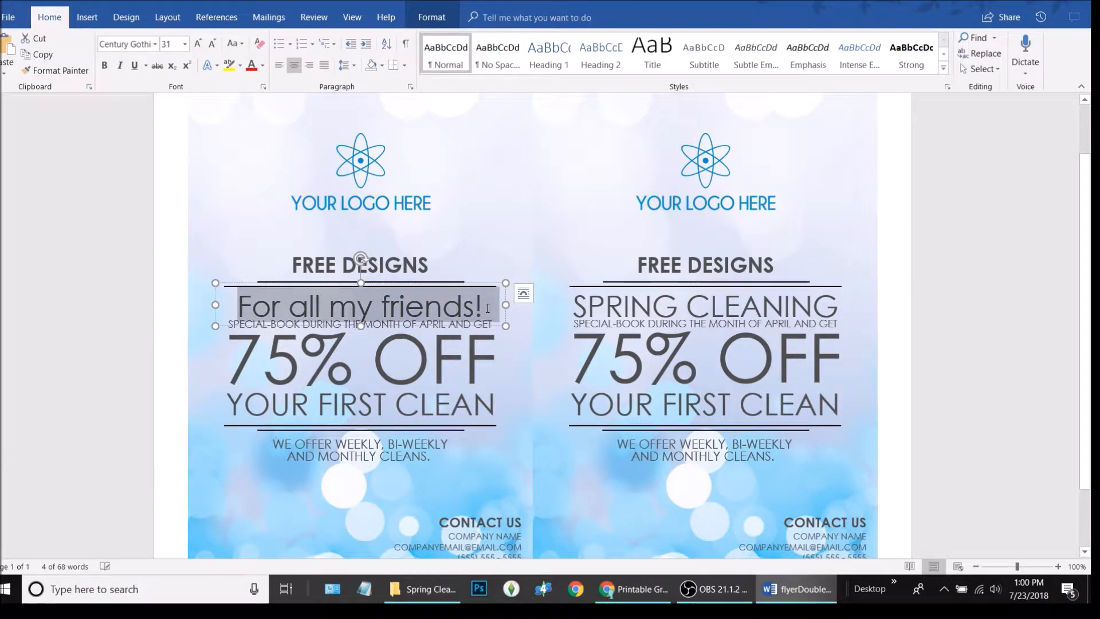
Make the left heading uppercase and shrink it from 31 to 28 pt
left_click(244, 46)
left_click(279, 98)
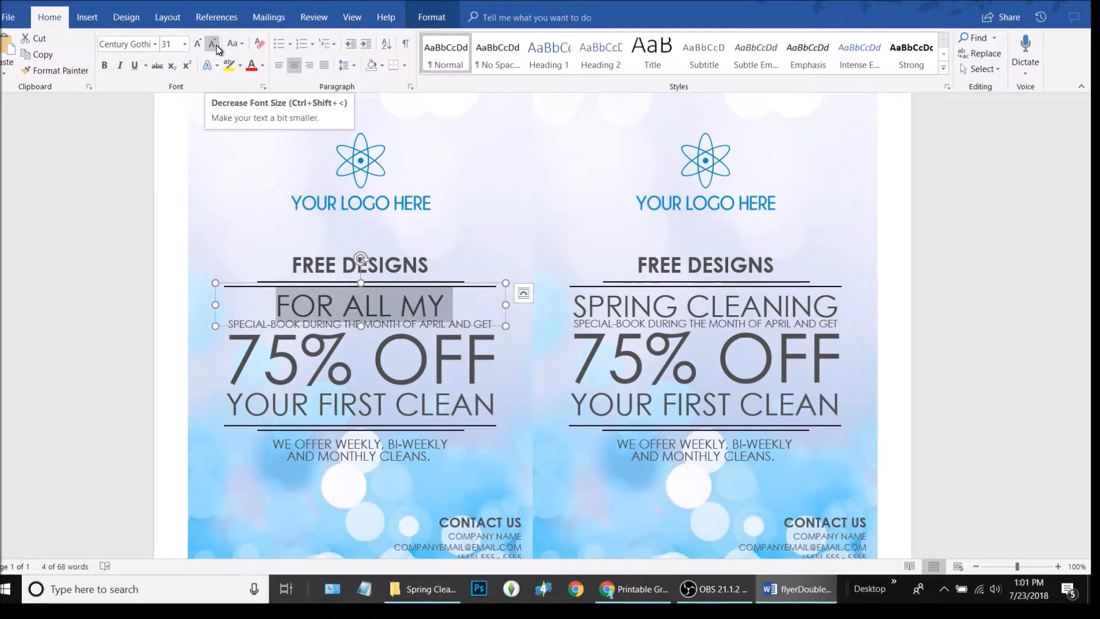
left_click(216, 44)
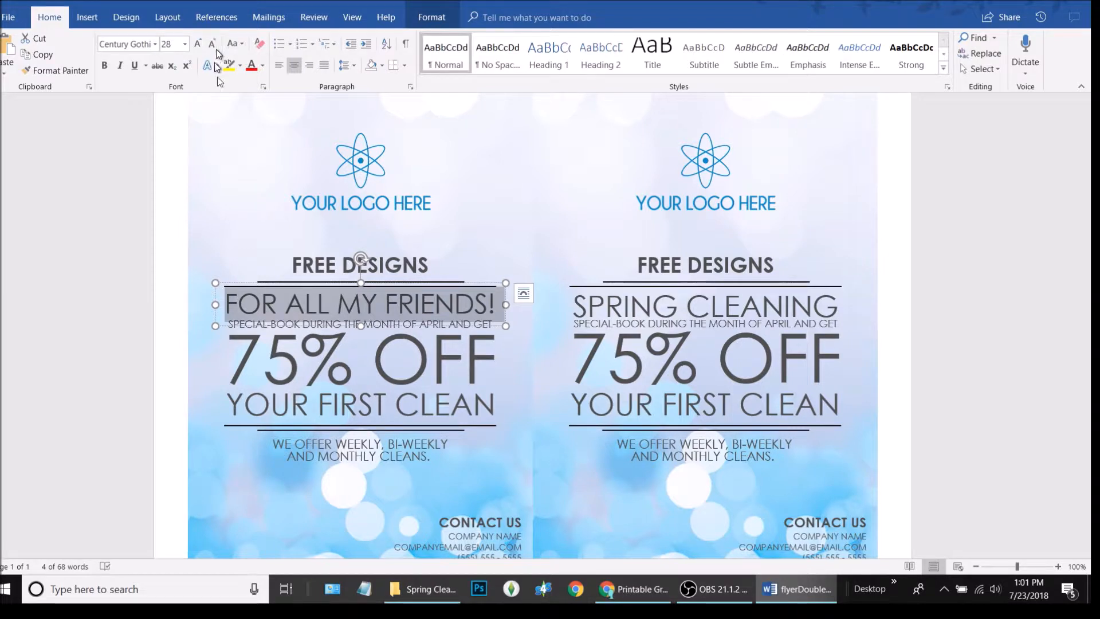
left_click(417, 359)
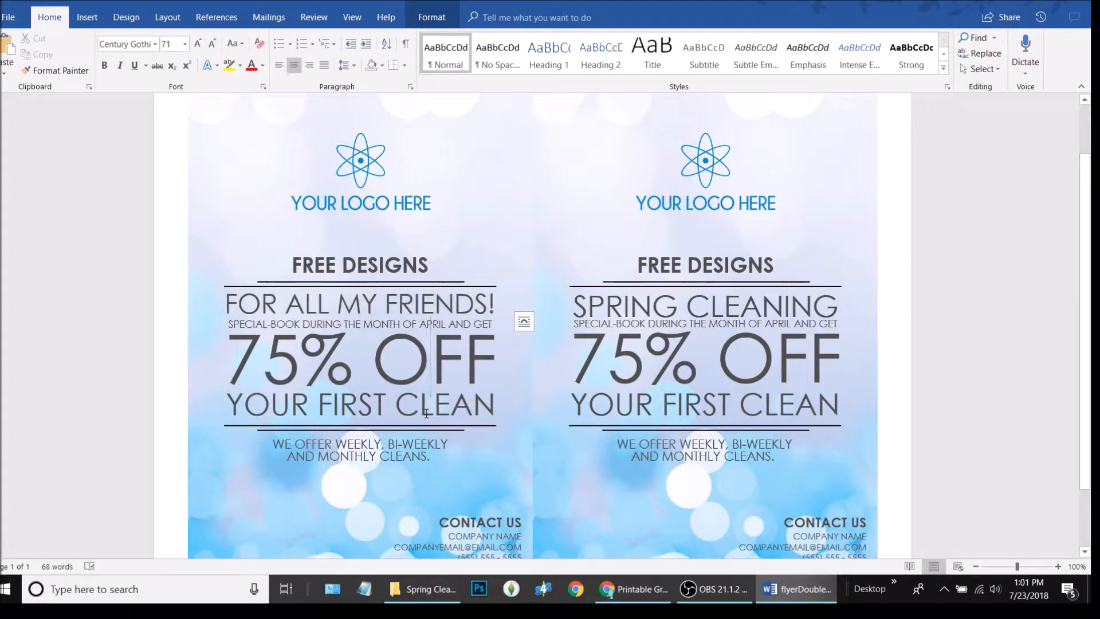
left_click(358, 302)
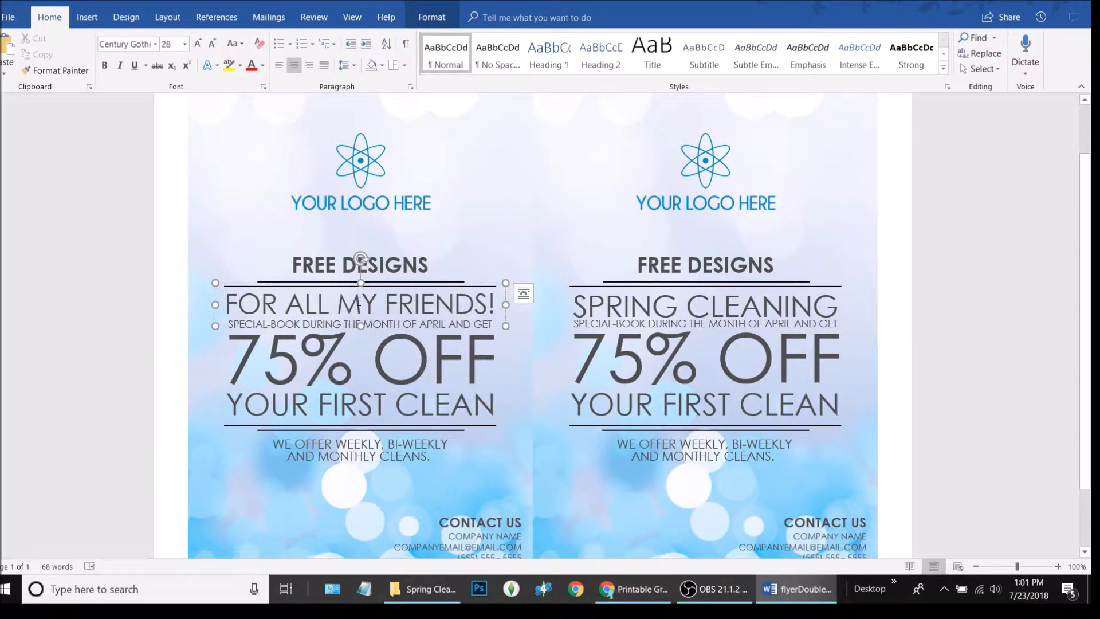
Set the FOR ALL MY FRIENDS! heading's font size to 27.5 pt
triple_click(358, 302)
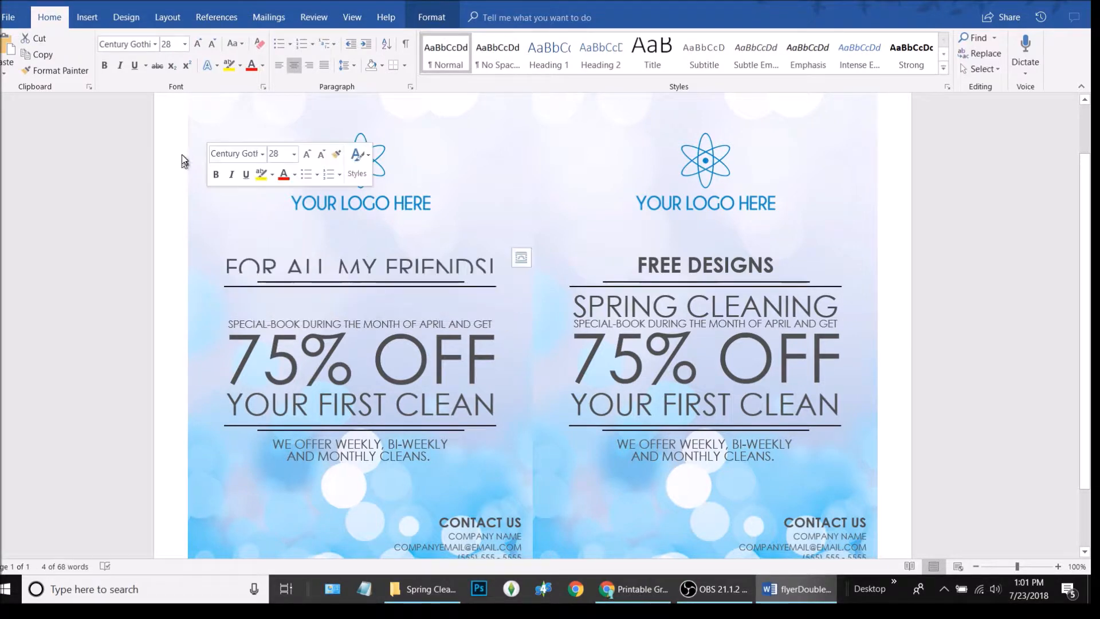
left_click(177, 47)
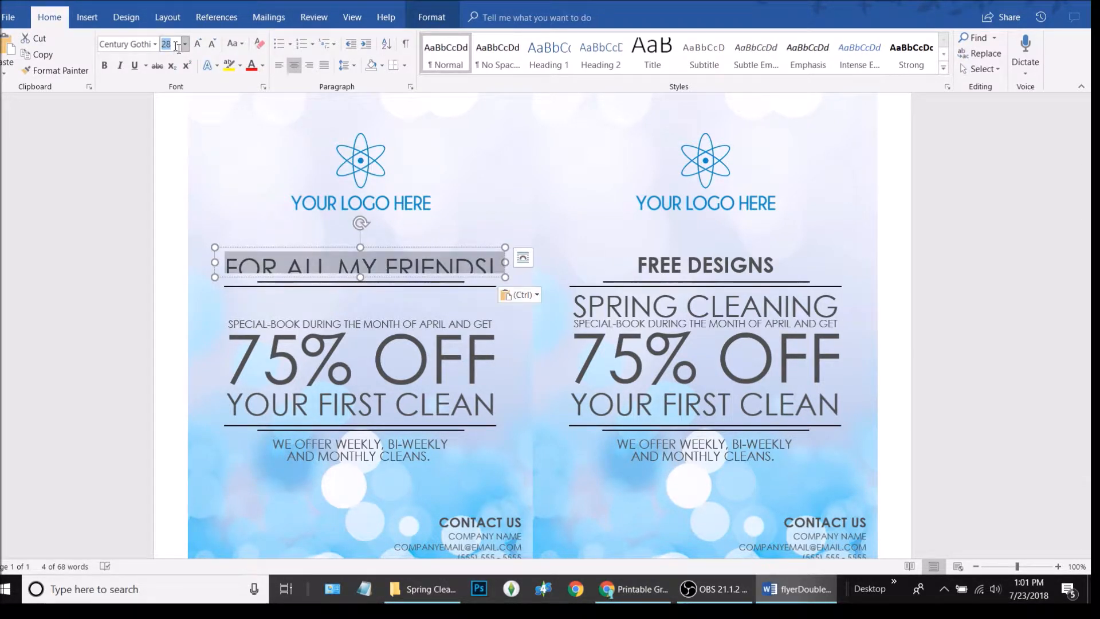
key("Return")
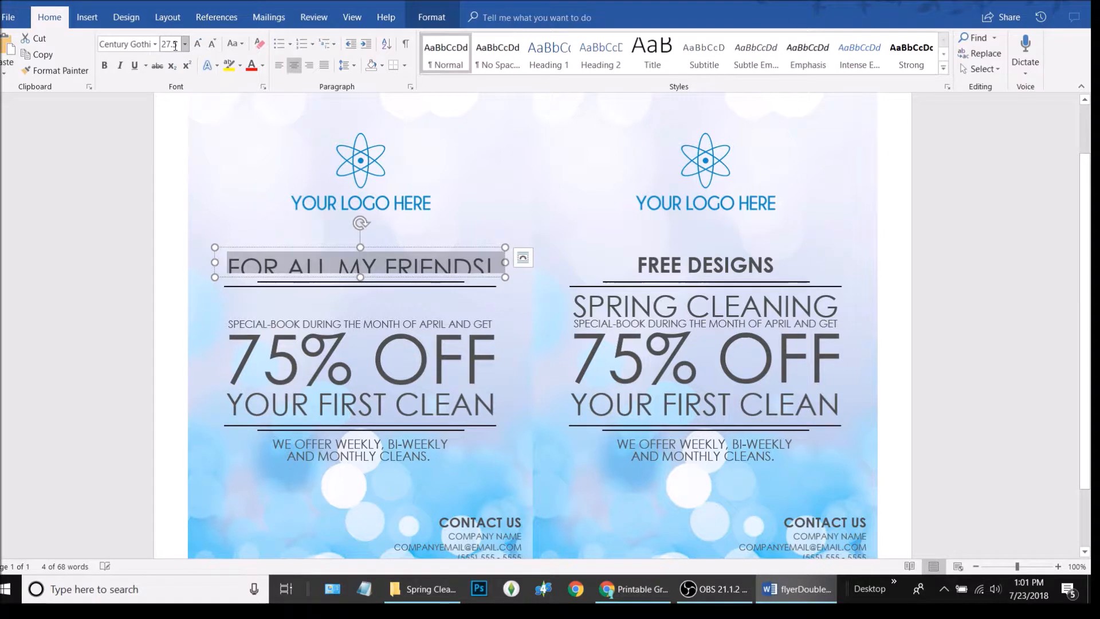
left_click(399, 359)
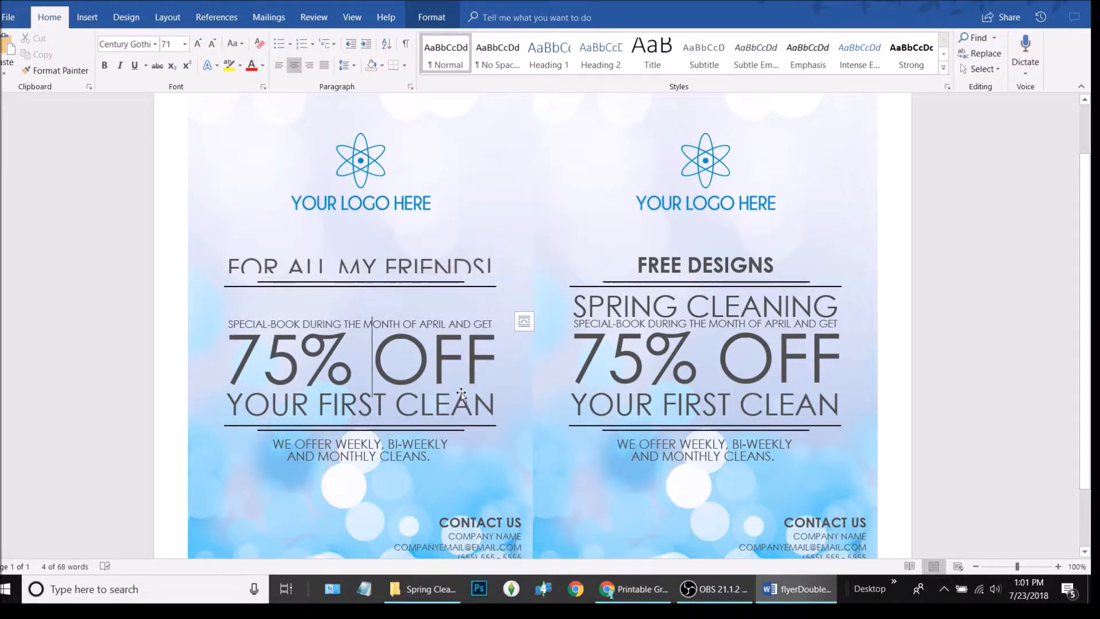
key("ctrl+z")
key("ctrl+z")
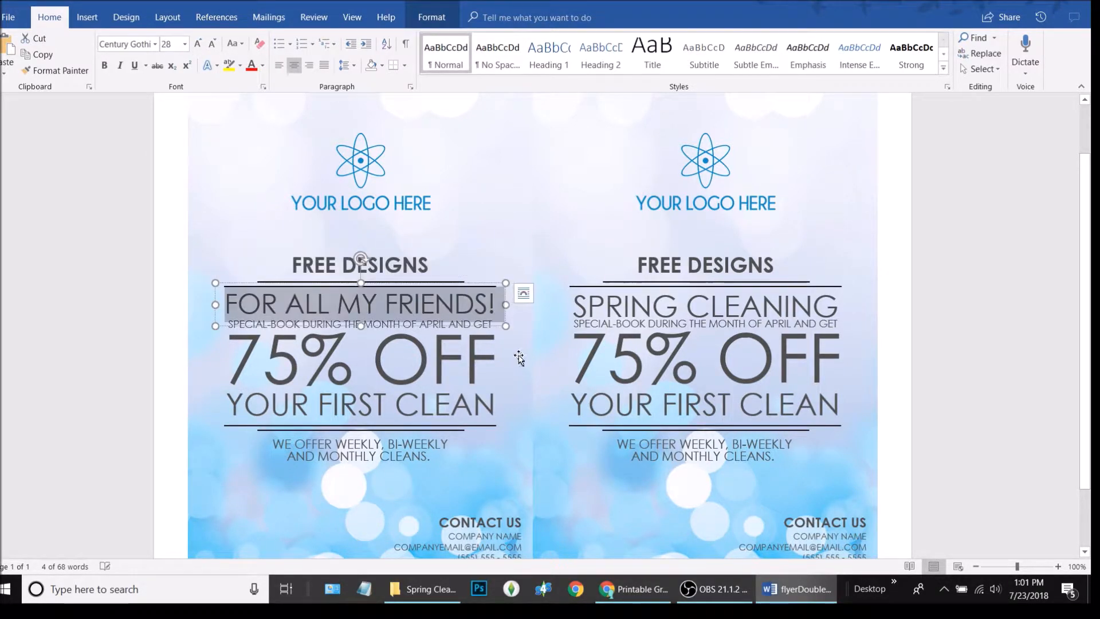
type("27.5")
key("Return")
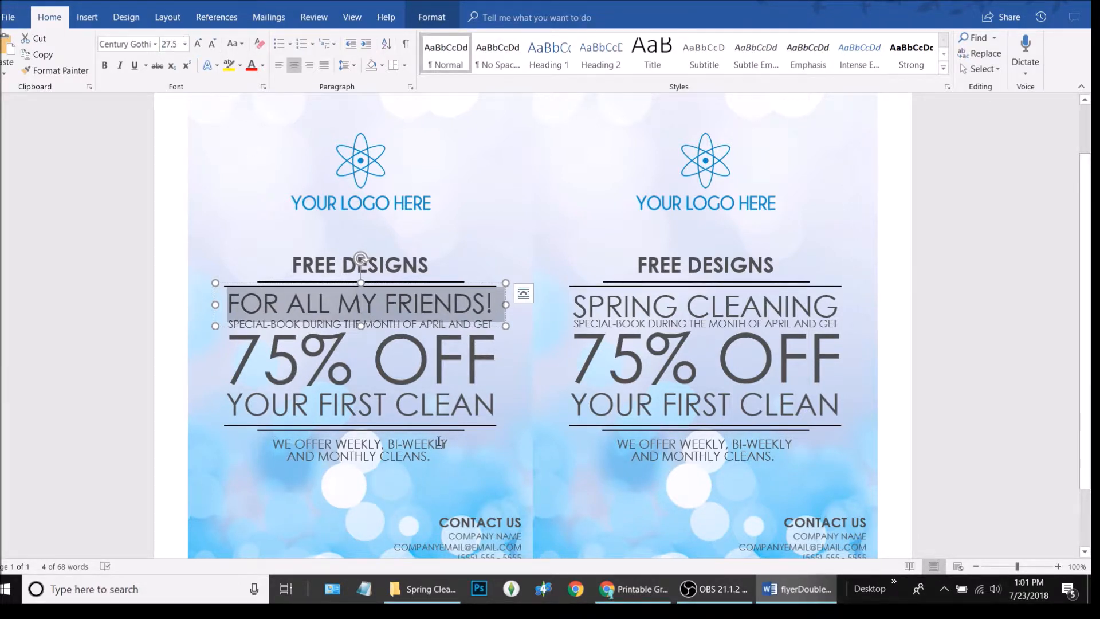
left_click(387, 362)
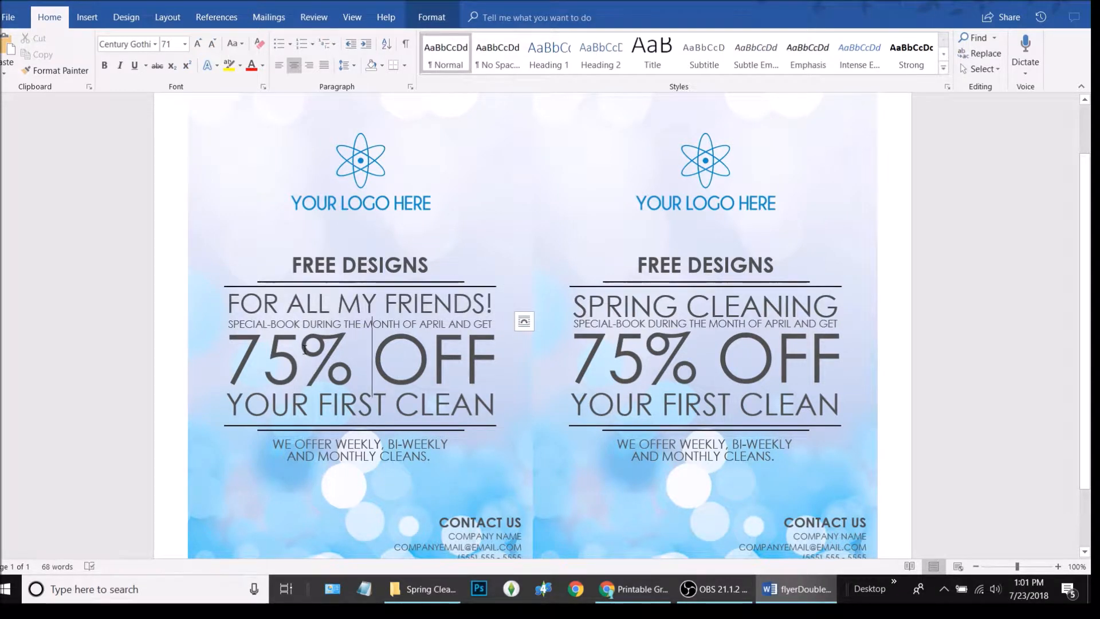
Check the heading box's wrapping options and reselect the FOR ALL MY FRIENDS! line
left_click(419, 311)
left_click(410, 298)
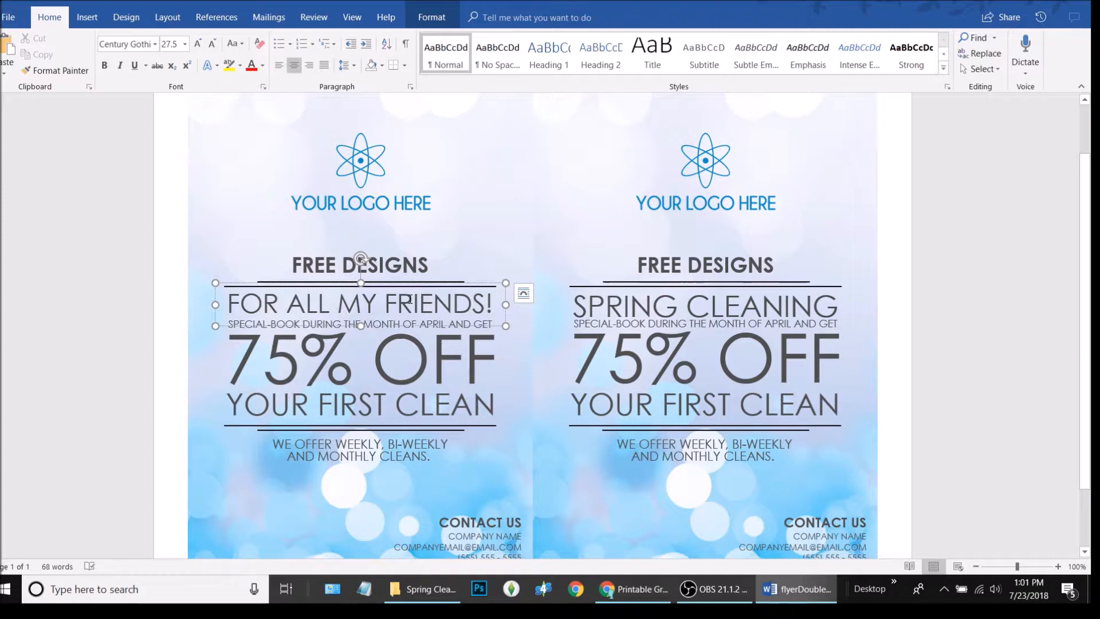
left_click(523, 293)
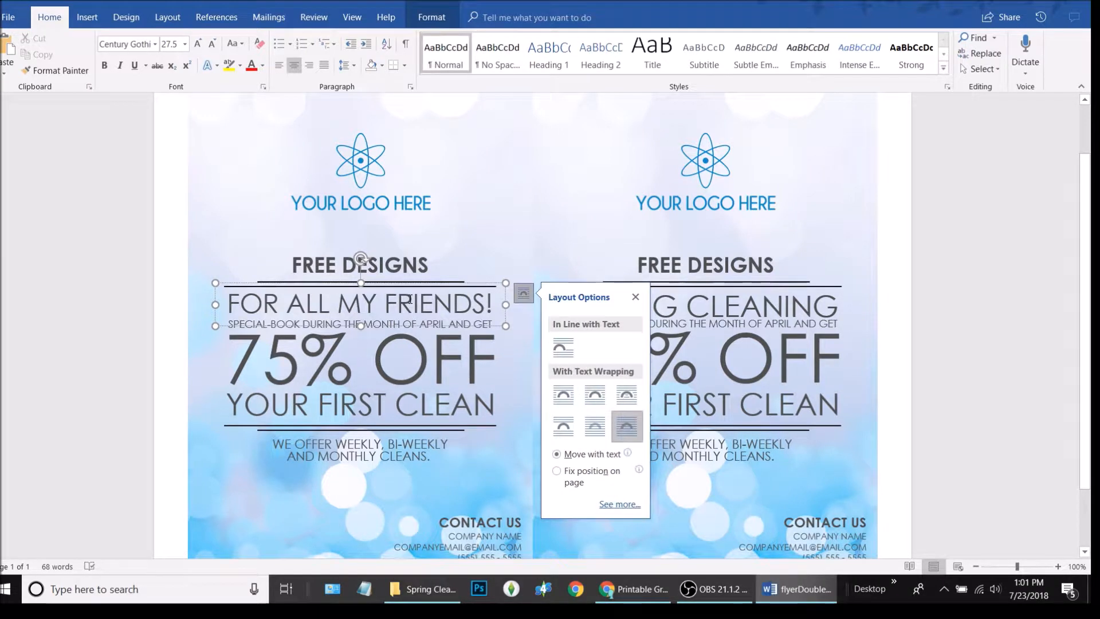
left_click(637, 297)
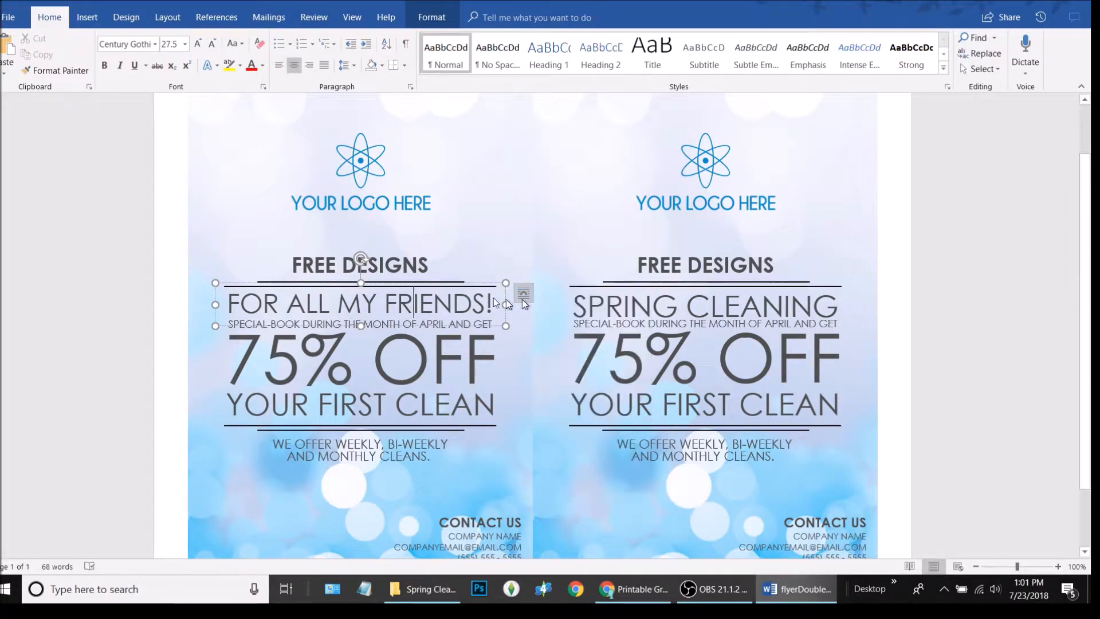
triple_click(453, 300)
key("ctrl+c")
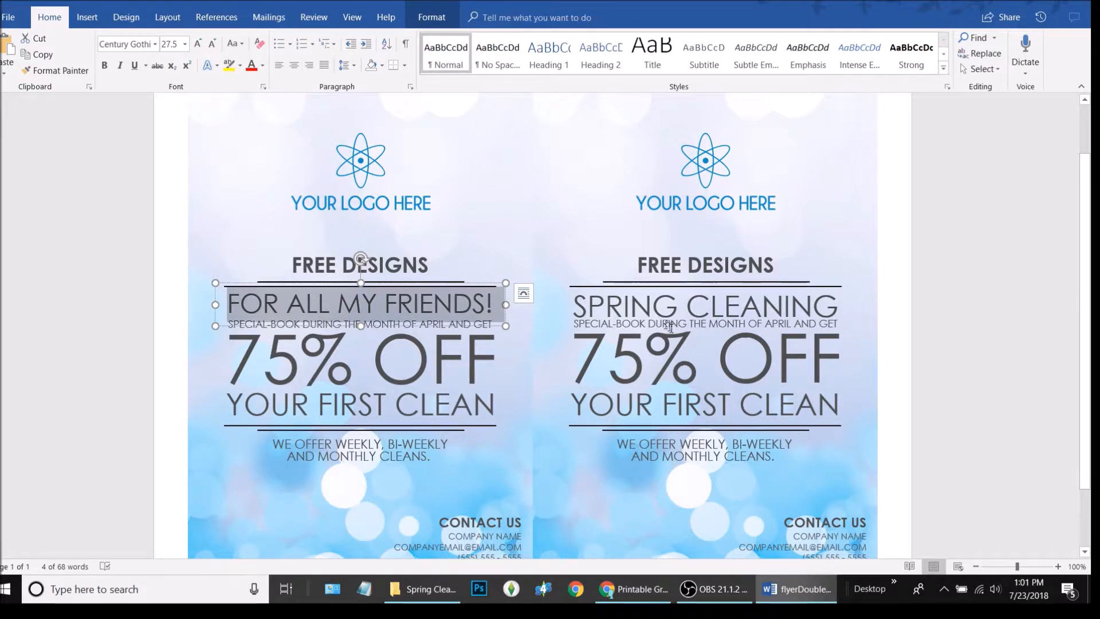
left_click(753, 306)
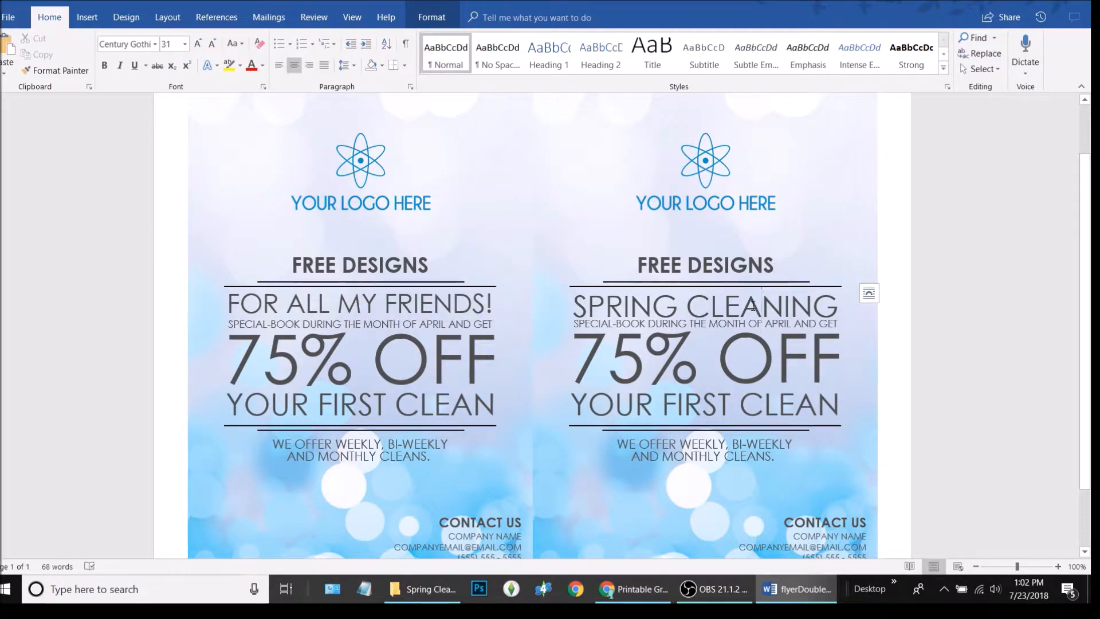
Paste FOR ALL MY FRIENDS! over the right half's SPRING CLEANING heading
triple_click(753, 306)
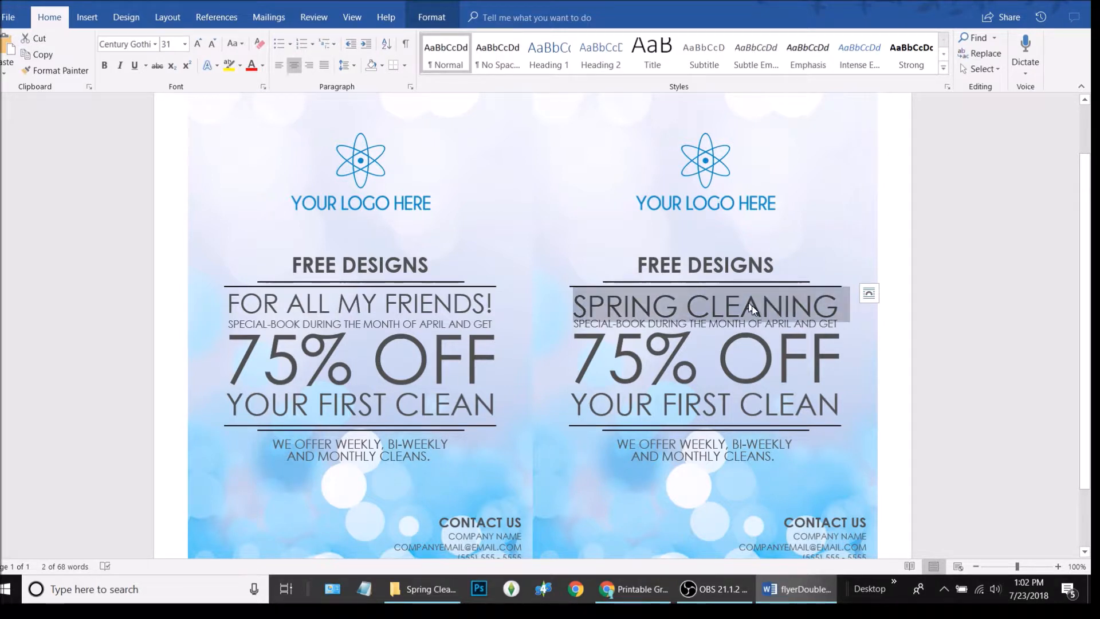
key("ctrl+v")
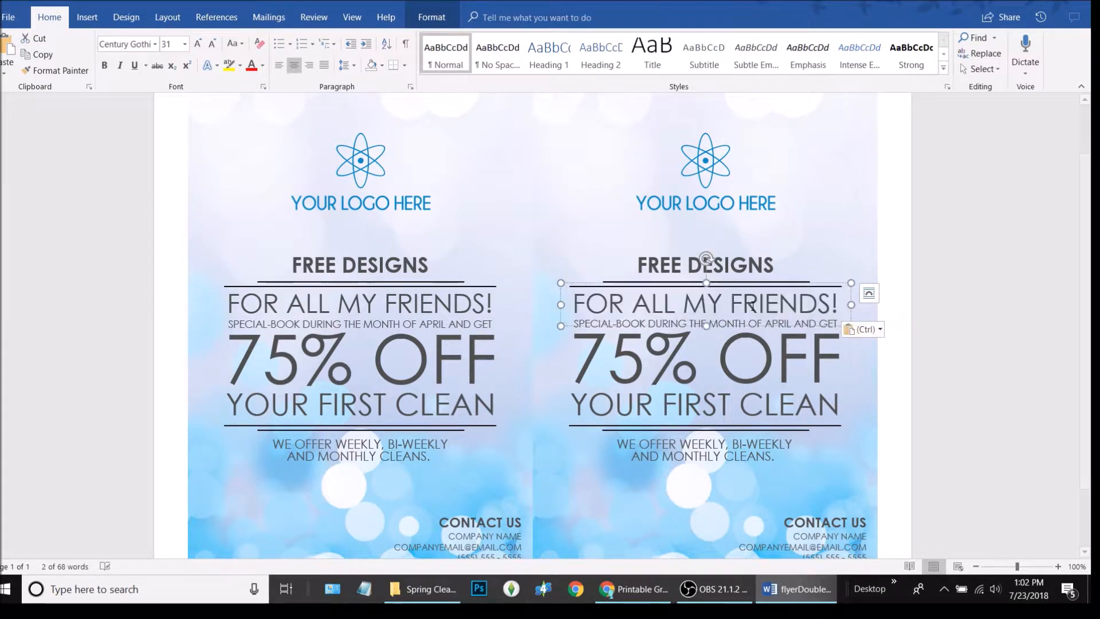
left_click(933, 386)
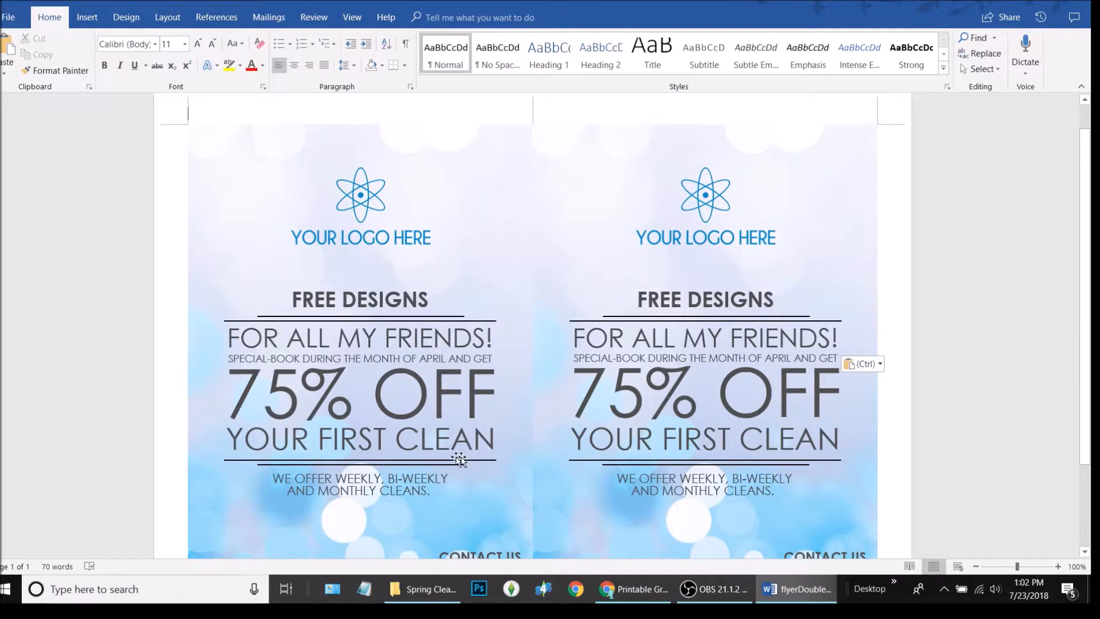
Select the left flyer's whole 75% OFF text box
left_click(278, 358)
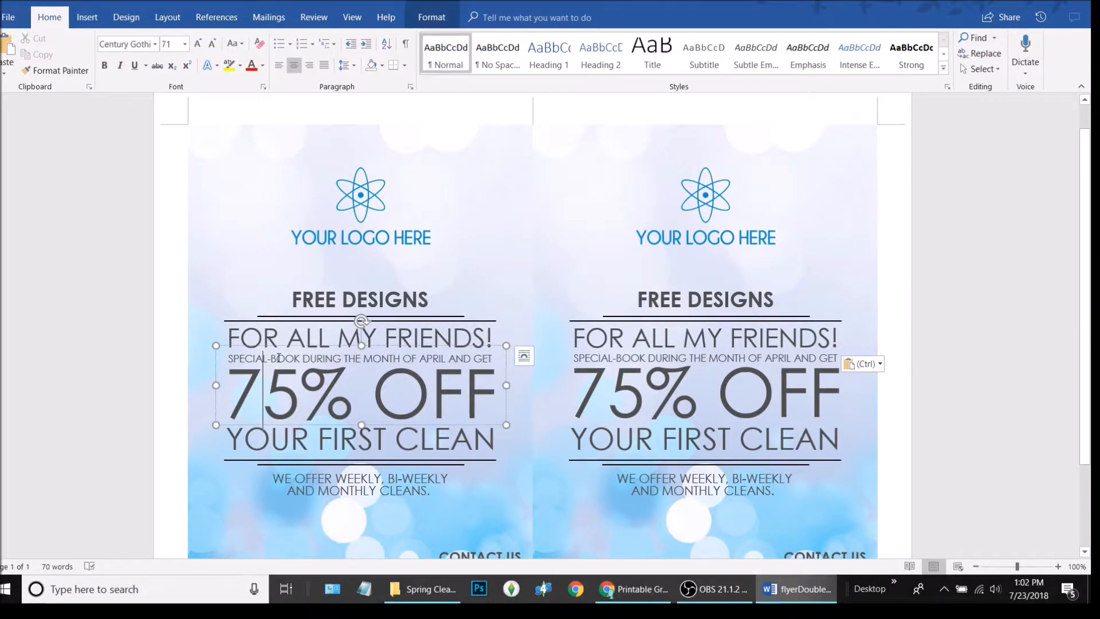
left_click(309, 439)
left_click(298, 396)
left_click(363, 360)
left_click(333, 441)
left_click(301, 401)
left_click(419, 347)
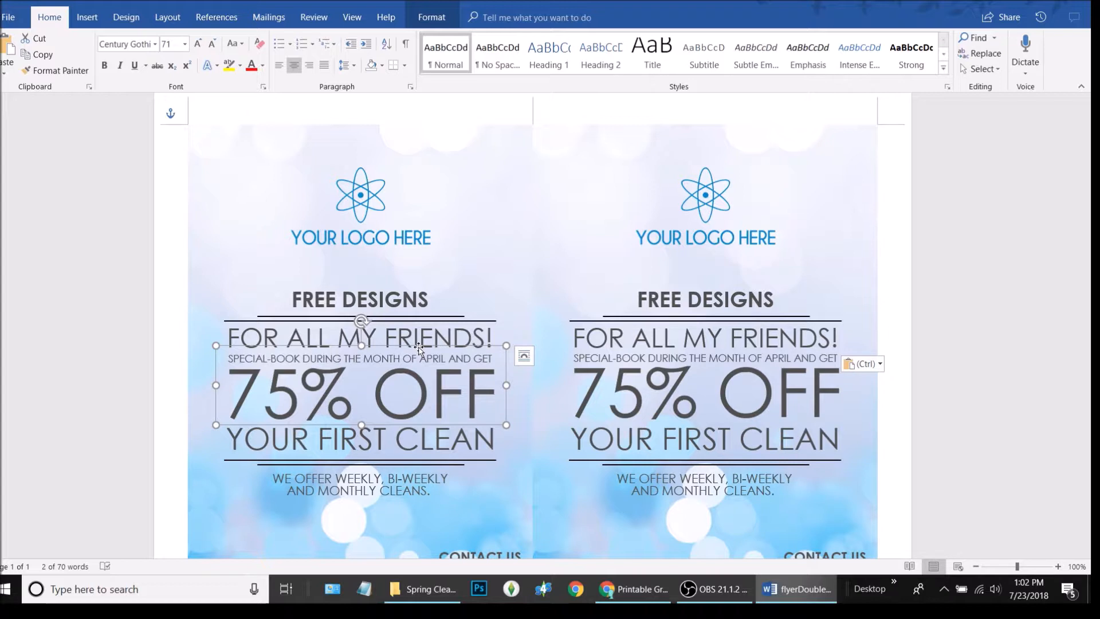
Replace the left SPECIAL-BOOK line with 'Limited time only! From April 27 - August 28, 2018'
key("Down")
key("Down")
key("Down")
key("Down")
key("Down")
key("Down")
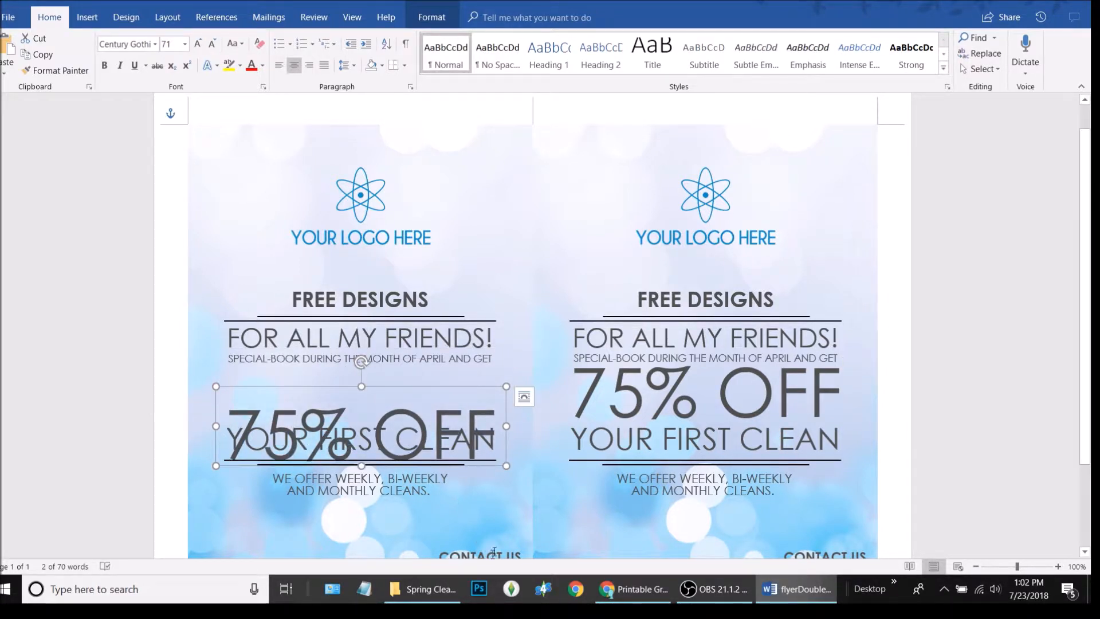
left_click(331, 358)
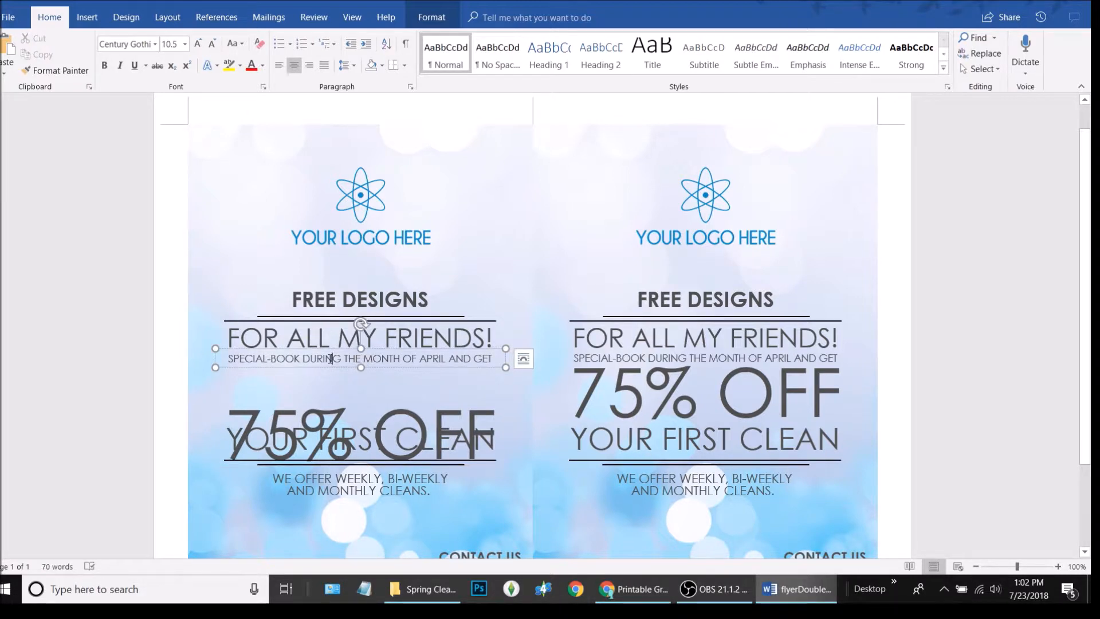
triple_click(331, 359)
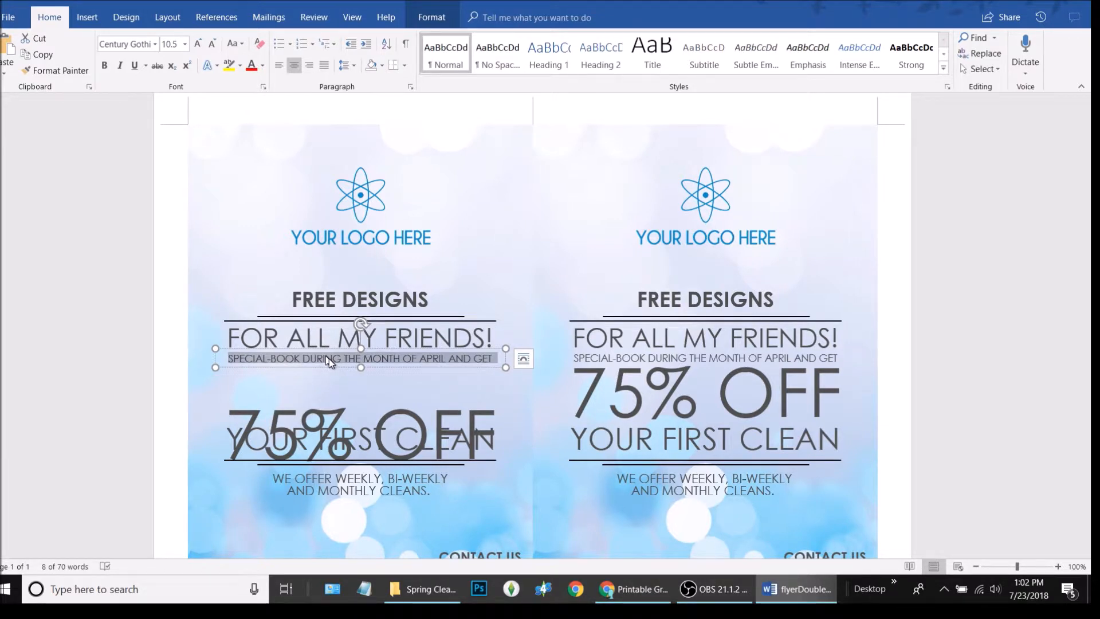
type("Li")
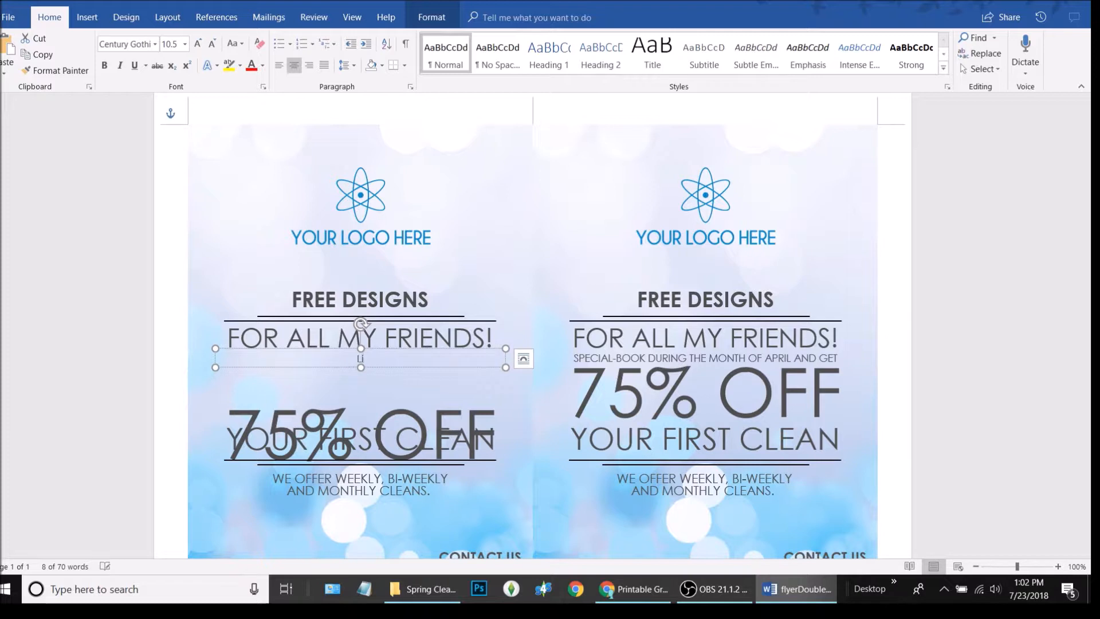
type("mited t")
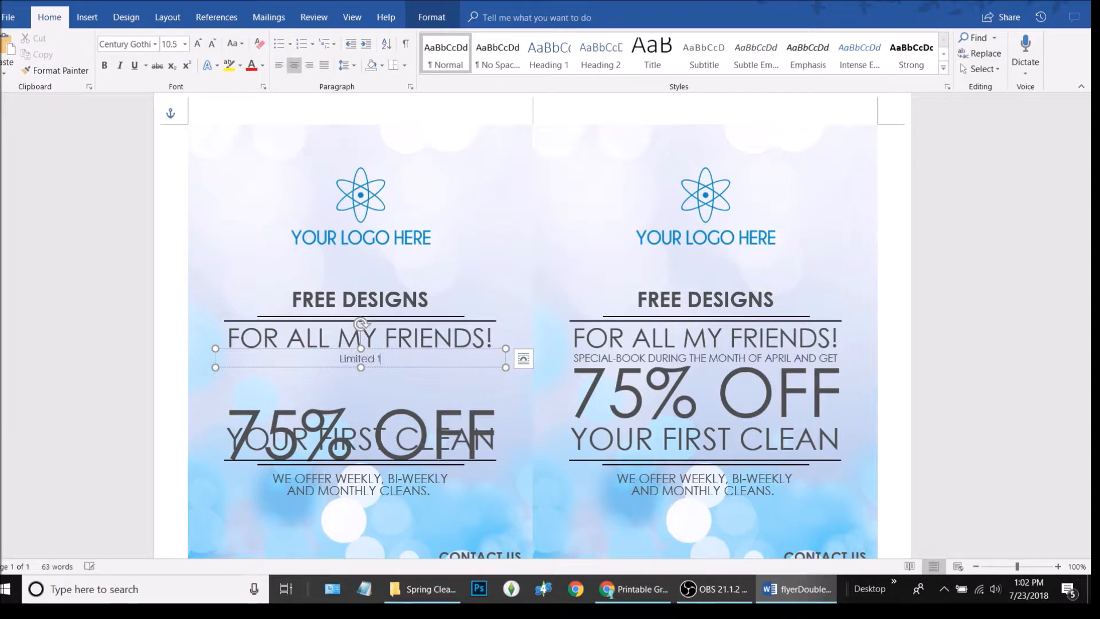
type("ime only")
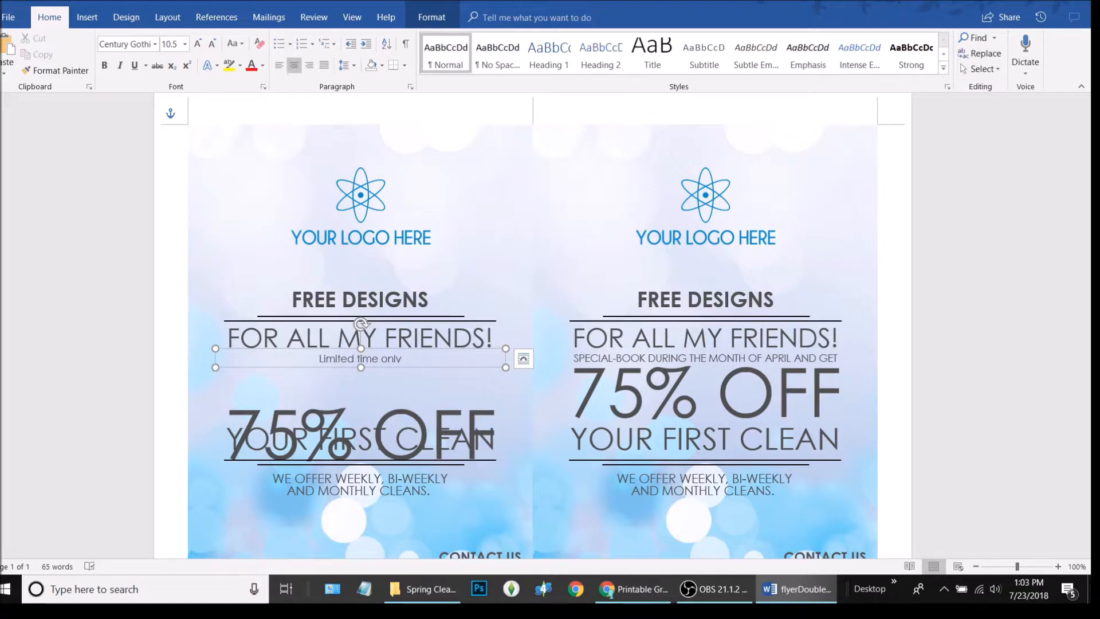
type("! From April 27")
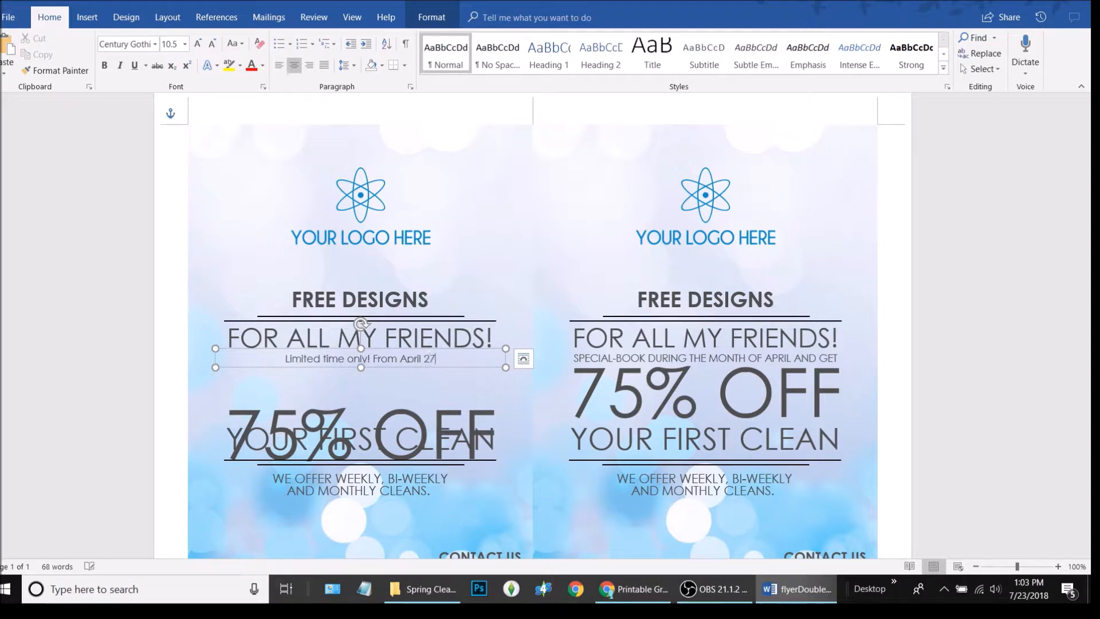
type(" - Augus")
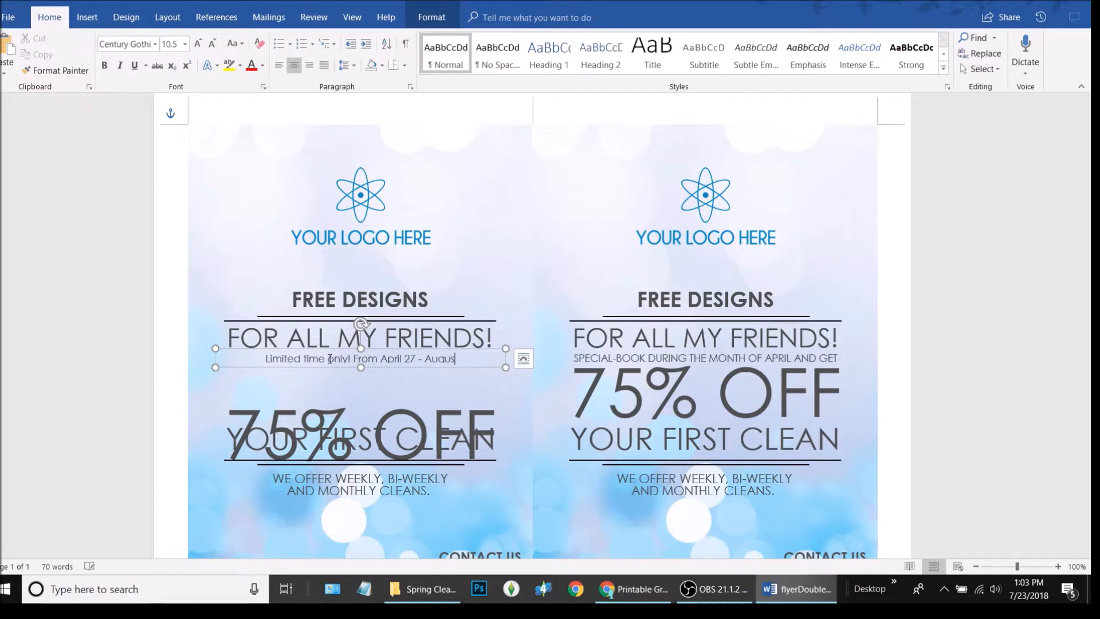
type("t")
type(" 2")
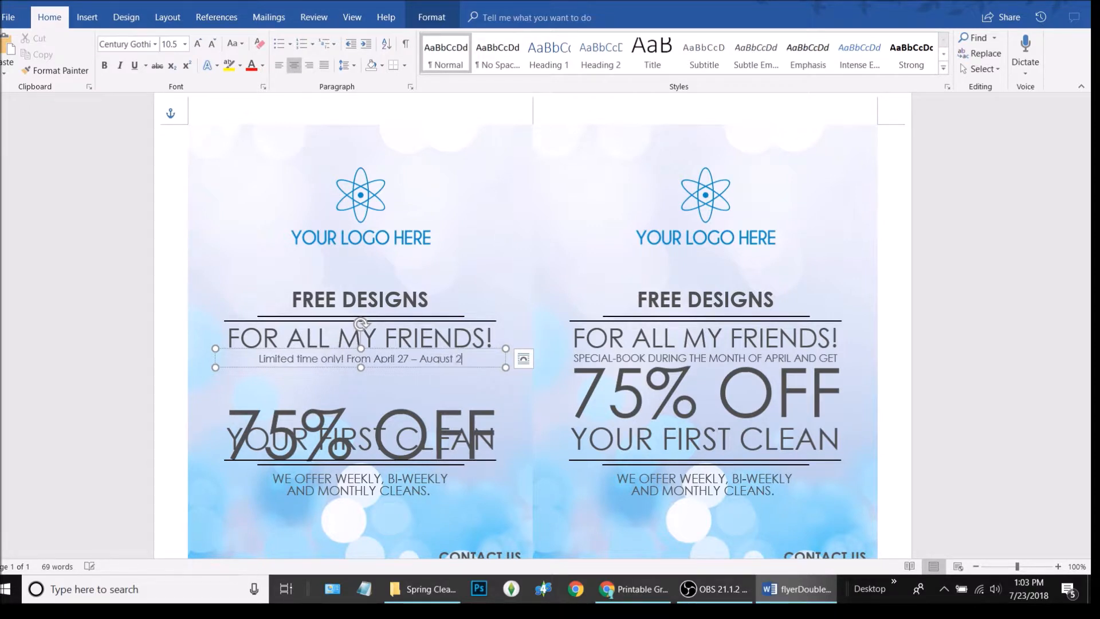
type("8, 2018")
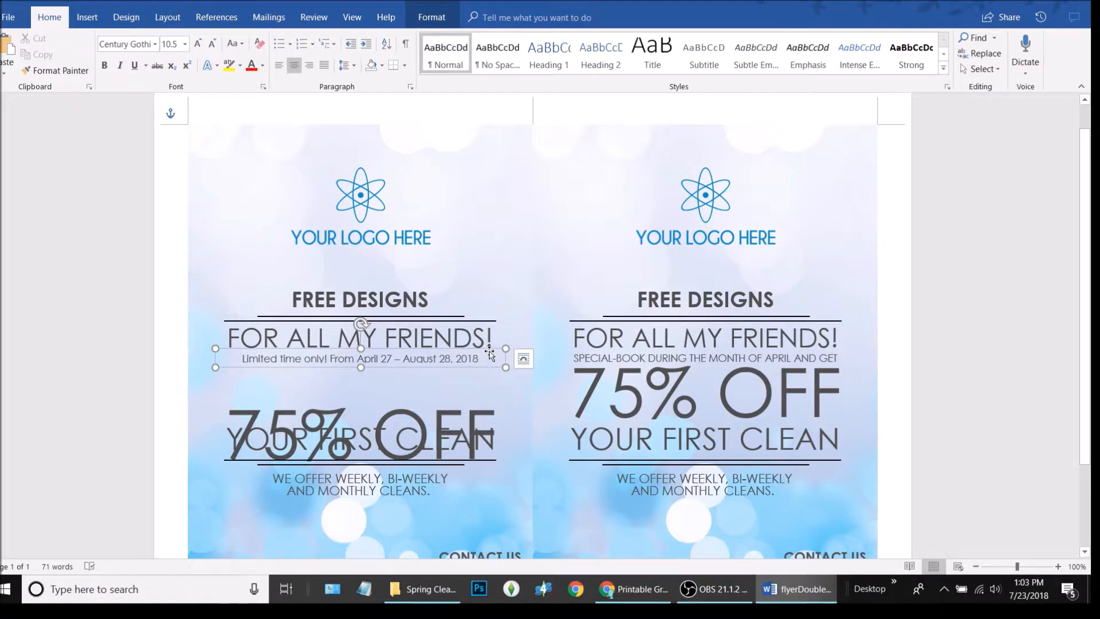
Select the whole date line and set its font size to 11.5 pt
key("ctrl+a")
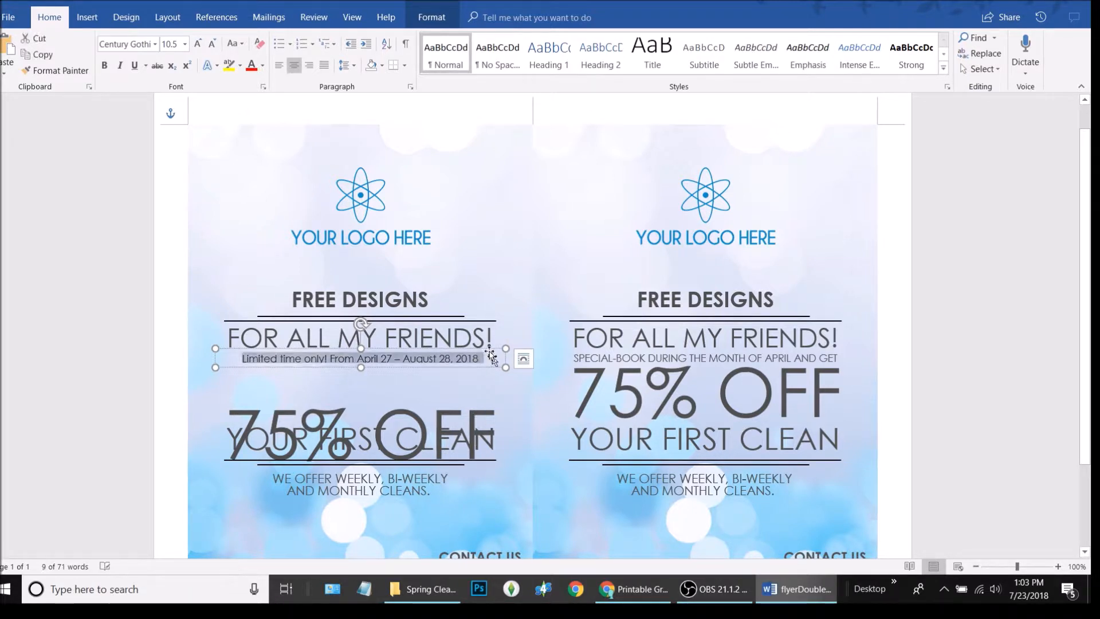
left_click(213, 44)
left_click(198, 44)
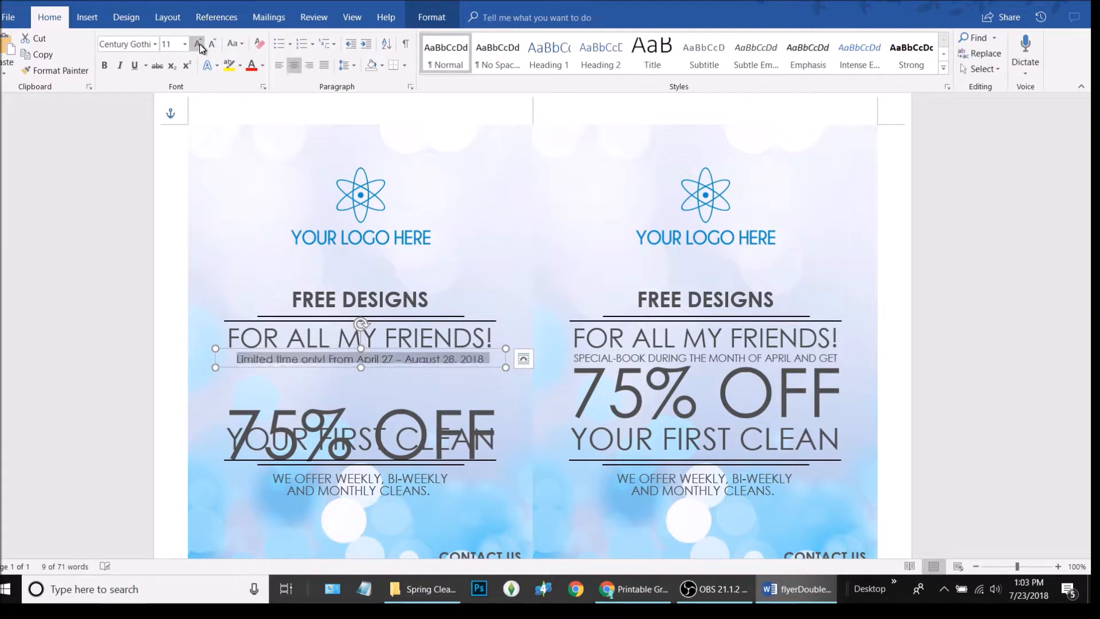
left_click(199, 44)
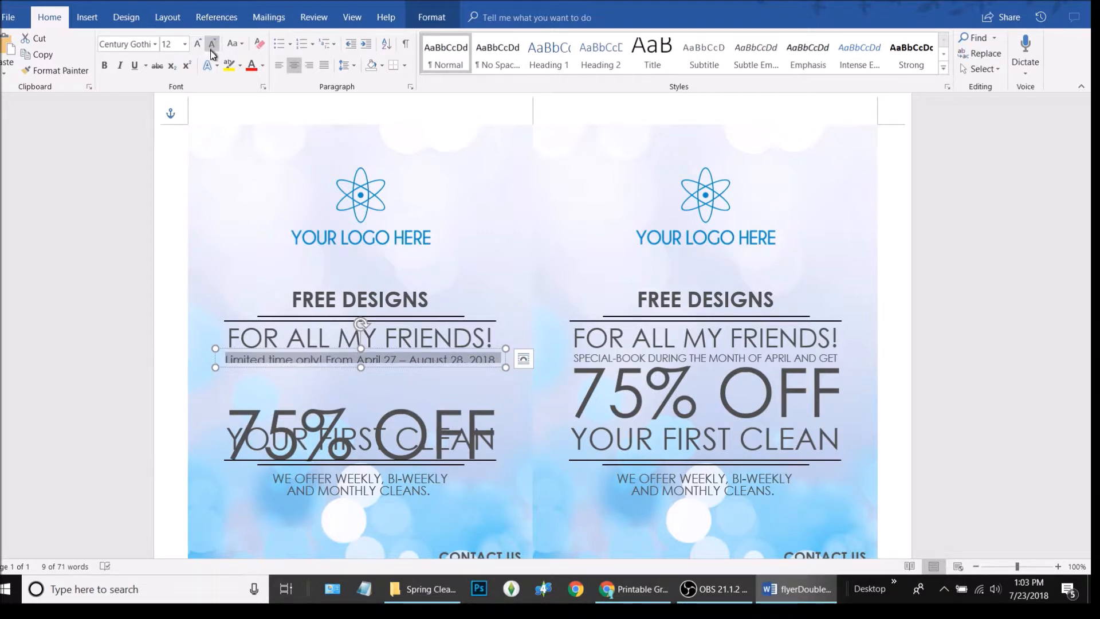
type("11.5")
key("Return")
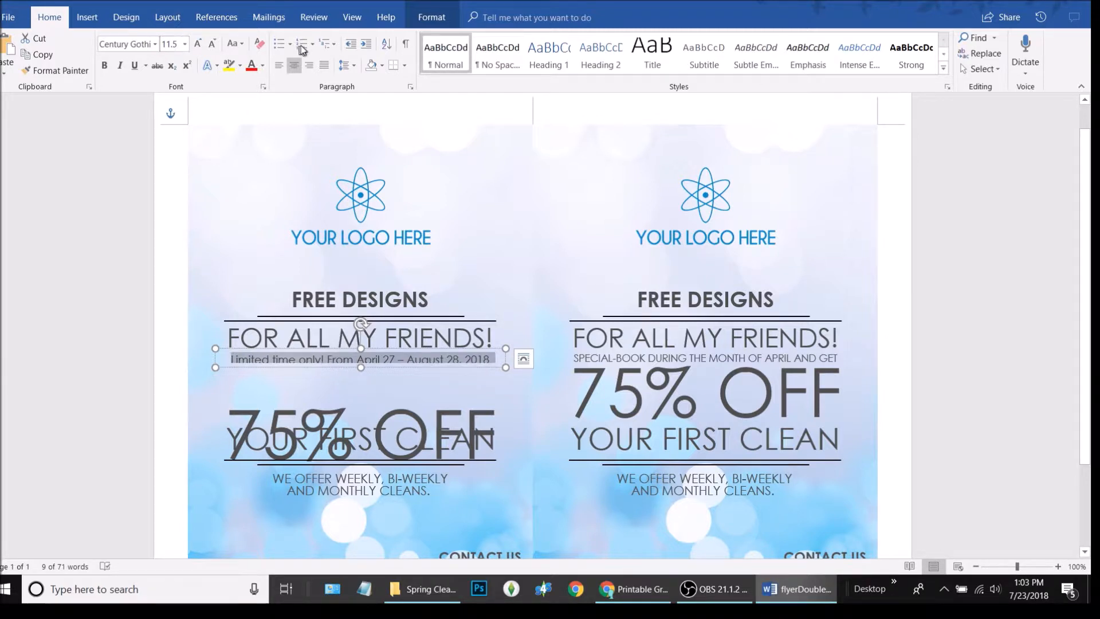
Try 11.8 pt, dismiss the invalid-number warning, and settle the date line at 12 pt
left_click(178, 45)
left_click(179, 44)
key("BackSpace")
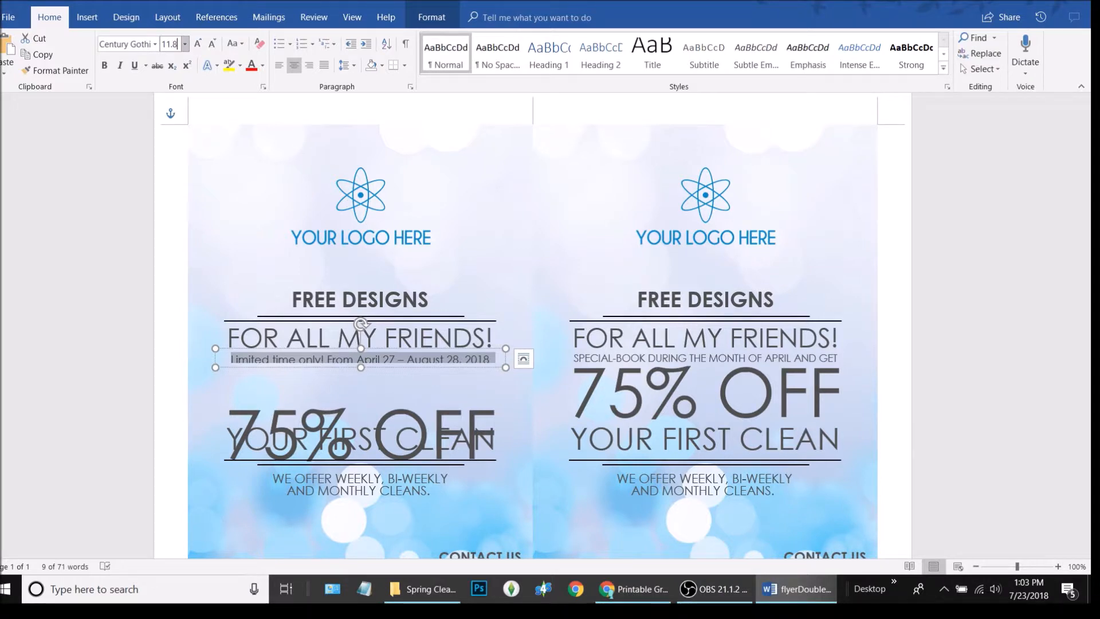
type("8")
key("Return")
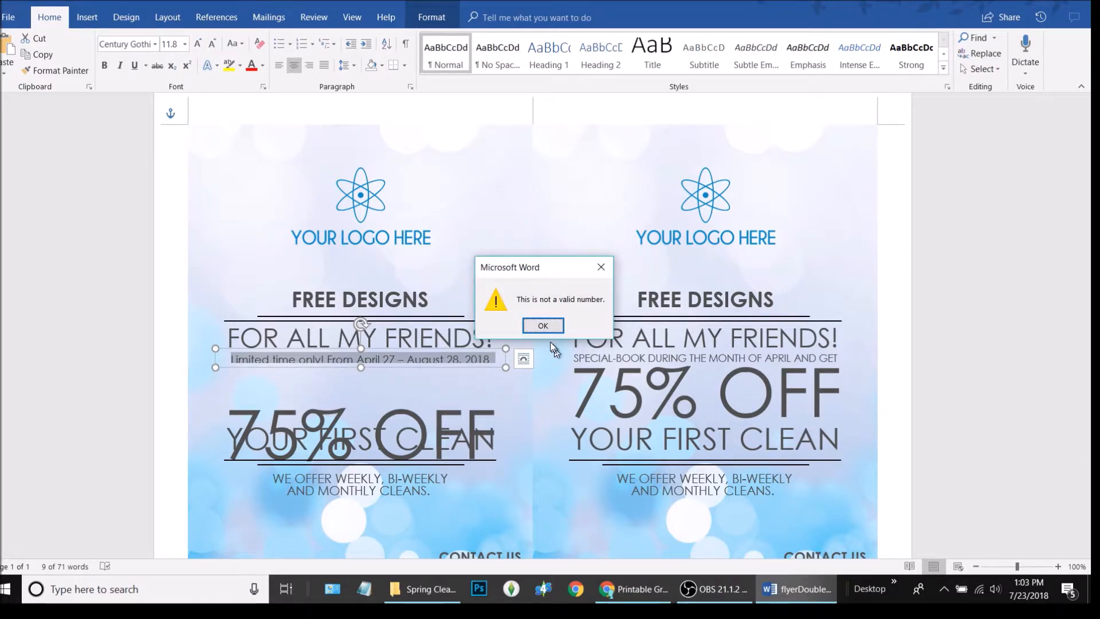
left_click(545, 327)
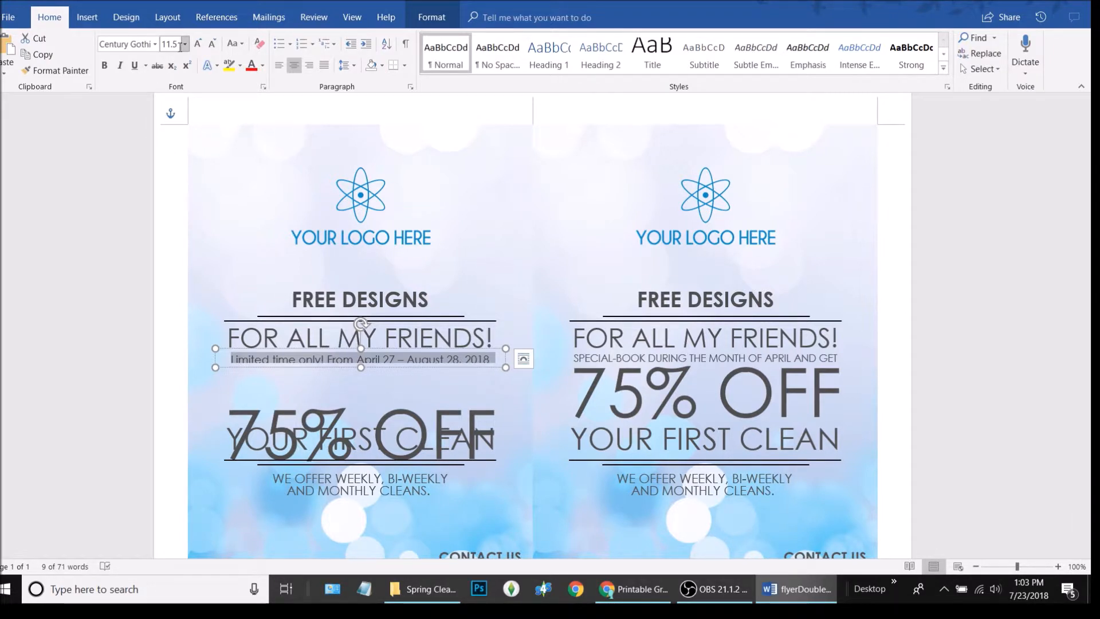
left_click(212, 44)
left_click(201, 46)
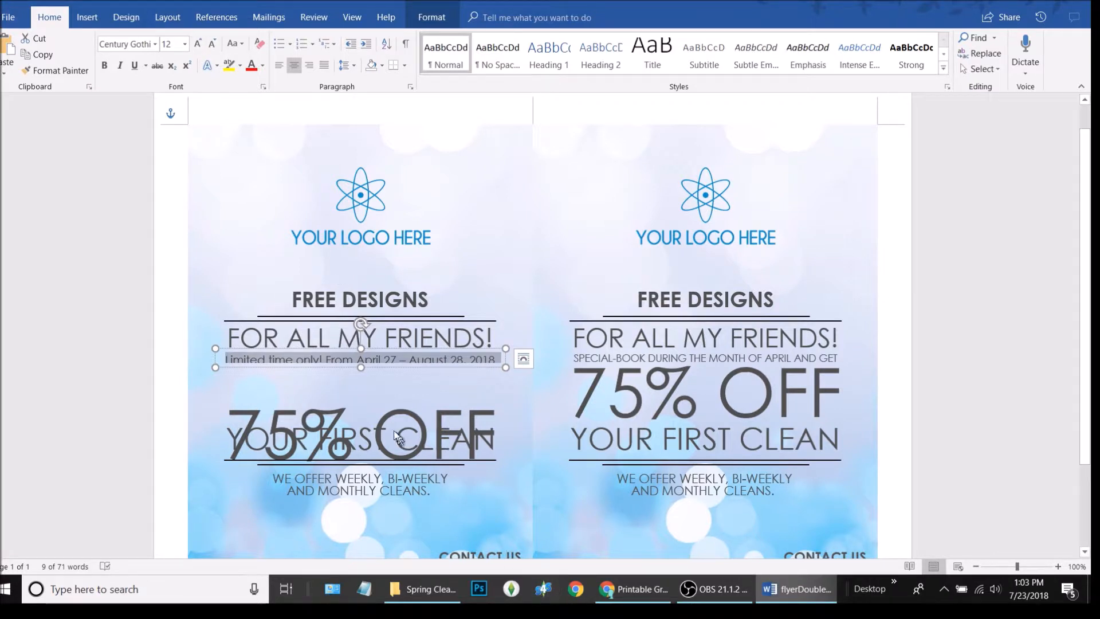
Make the date text box taller so the line shows fully, then reselect the line
left_click(362, 369)
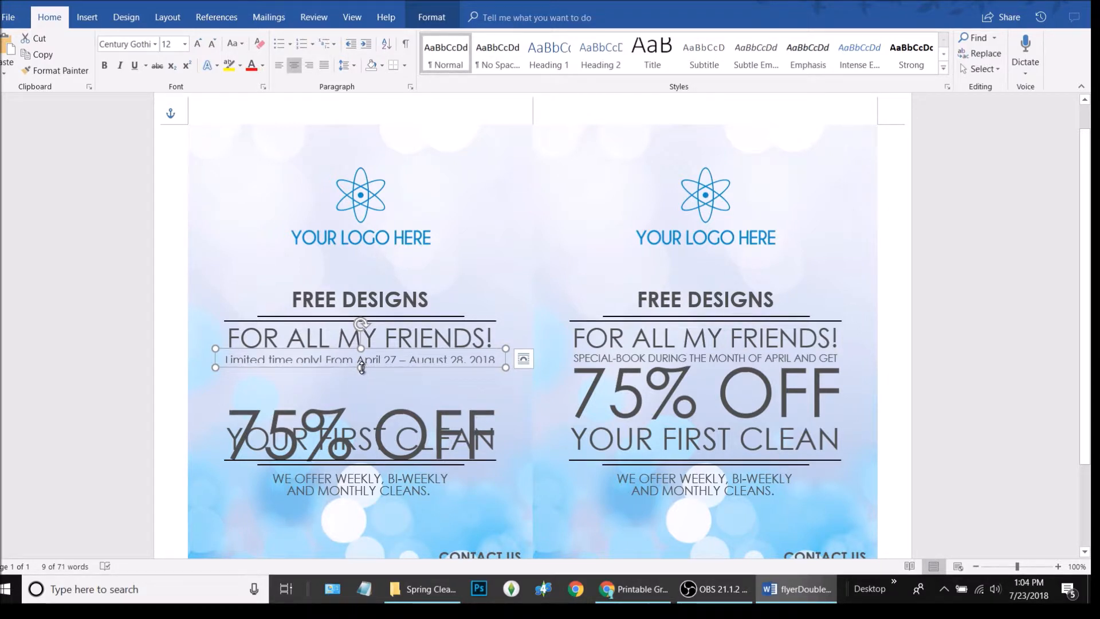
left_click_drag(361, 367, 362, 373)
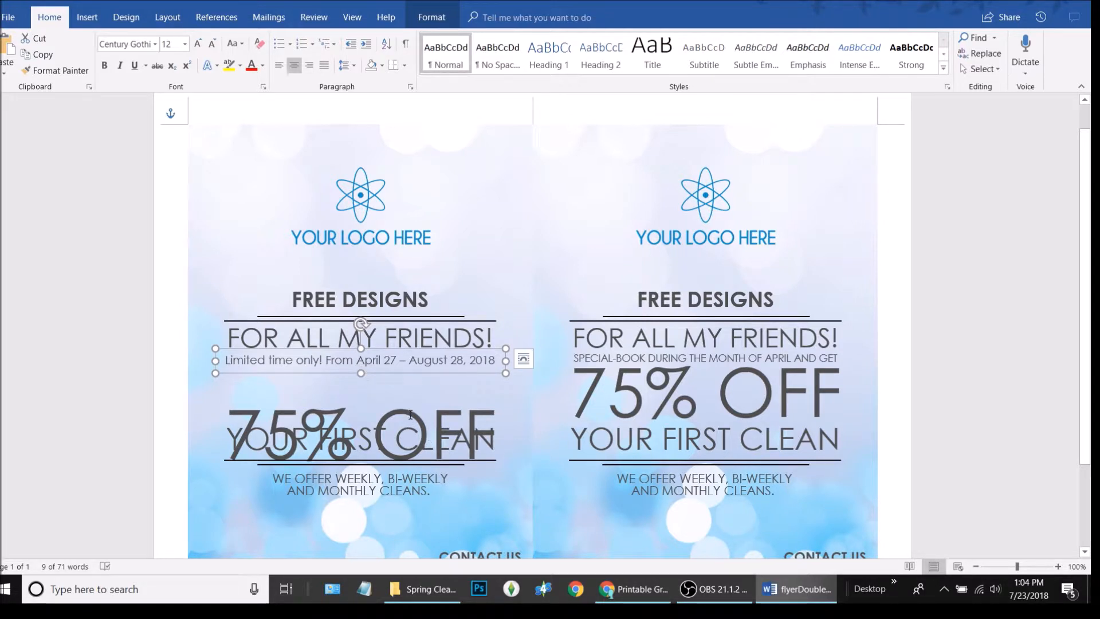
left_click(416, 363)
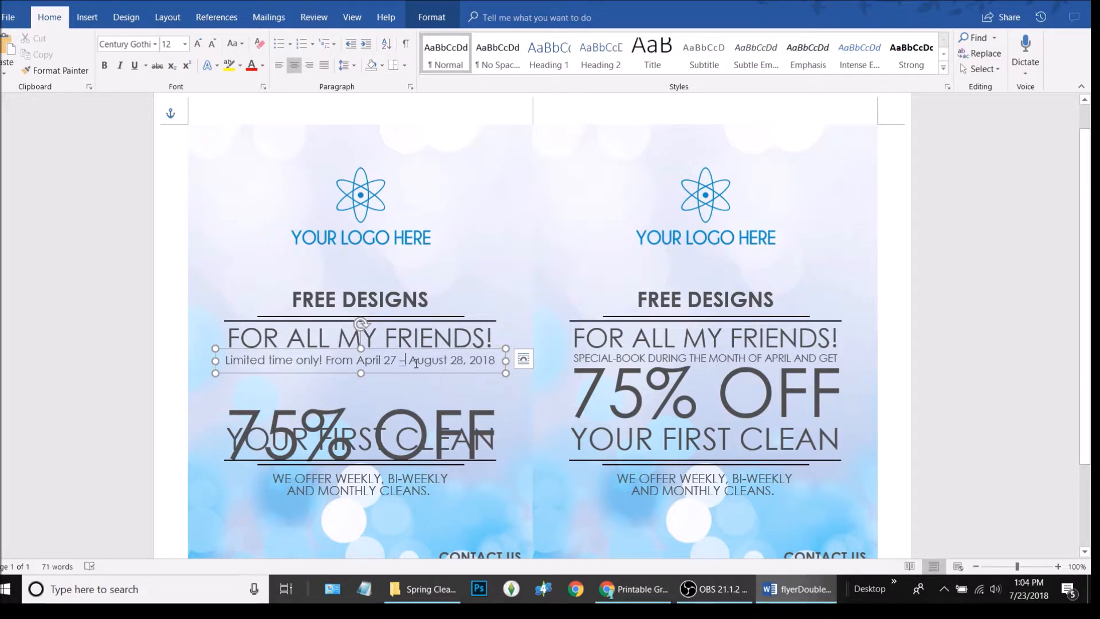
triple_click(416, 364)
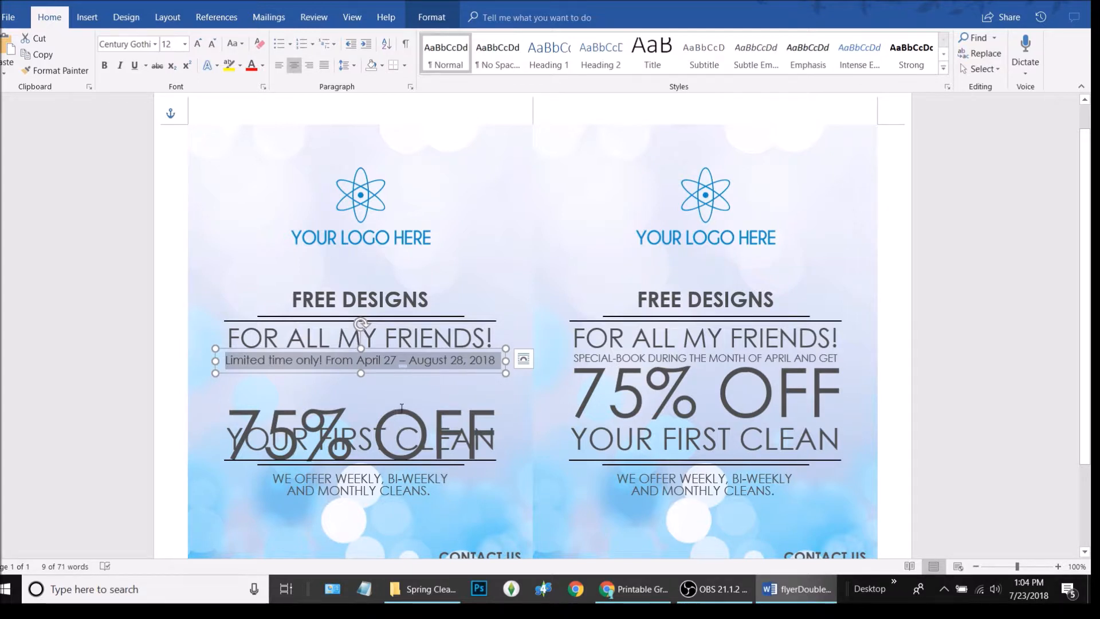
Lift the left 75% OFF box with a small drag and four Up nudges, clearing YOUR FIRST CLEAN
left_click(401, 433)
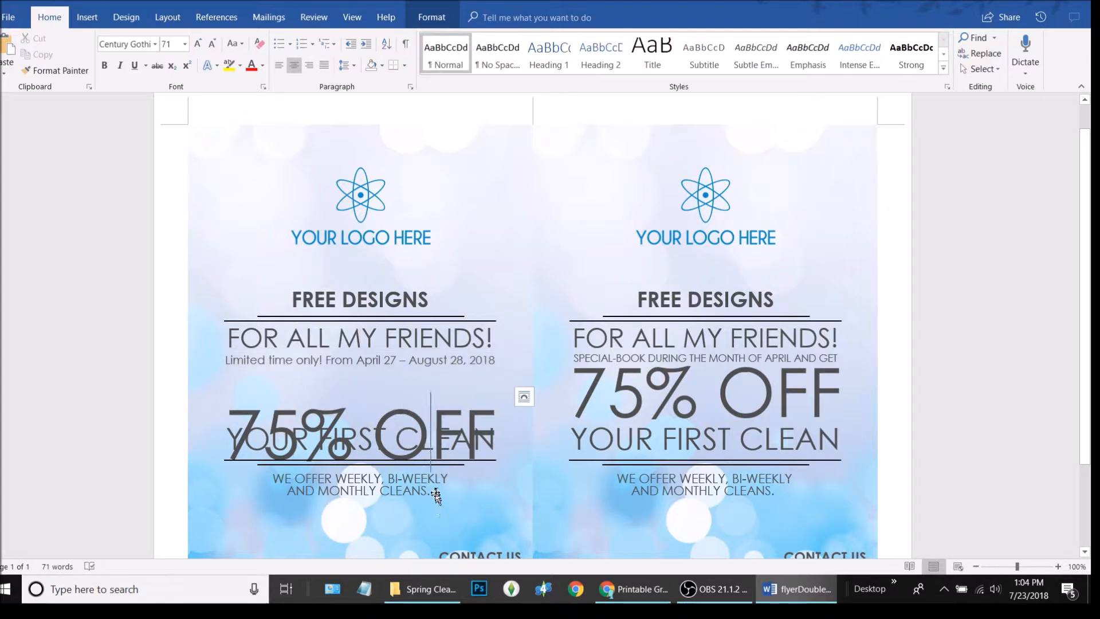
left_click(395, 438)
left_click(409, 402)
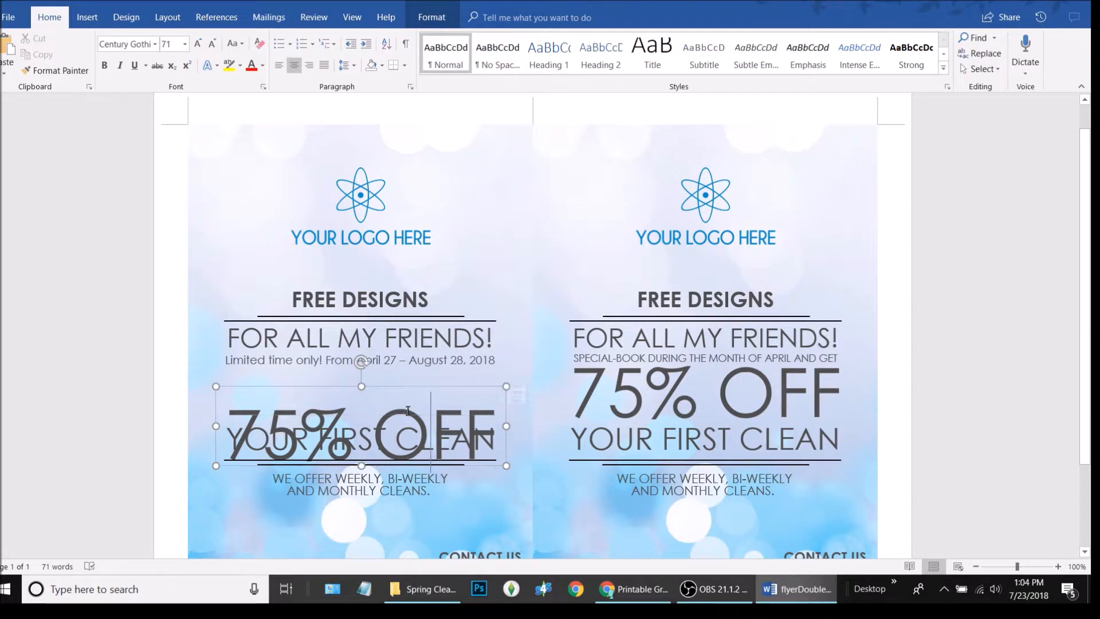
left_click(418, 389)
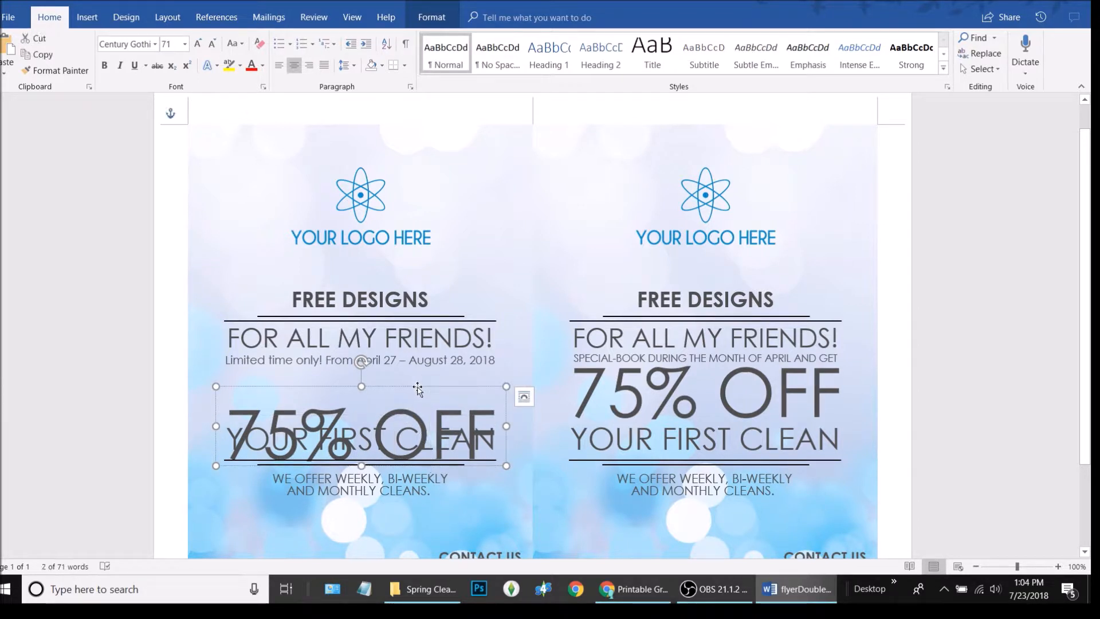
left_click_drag(417, 390, 418, 387)
key("Up")
key("Up")
key("Up")
key("Up")
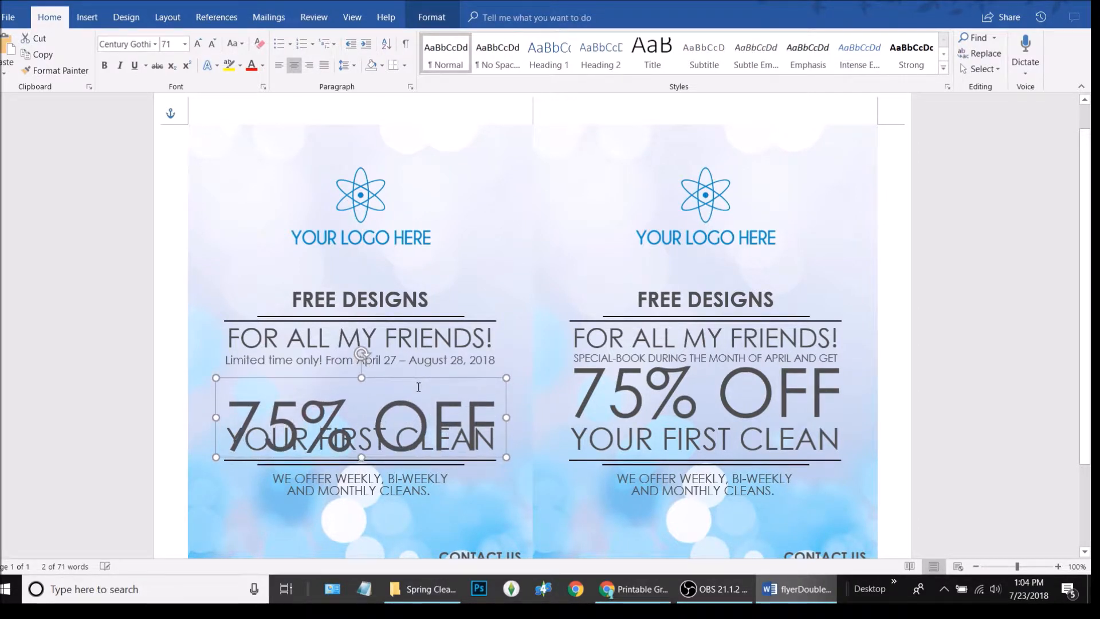
key("Up")
key("Up")
key("Up")
key("Up")
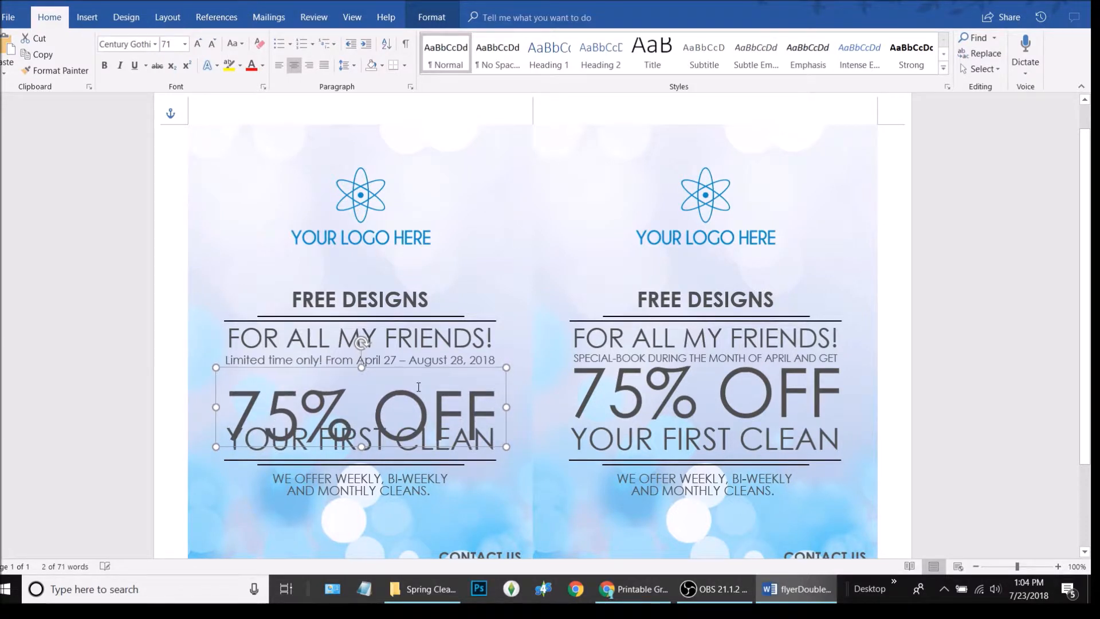
key("Up")
key("Up")
key("Up")
key("Up")
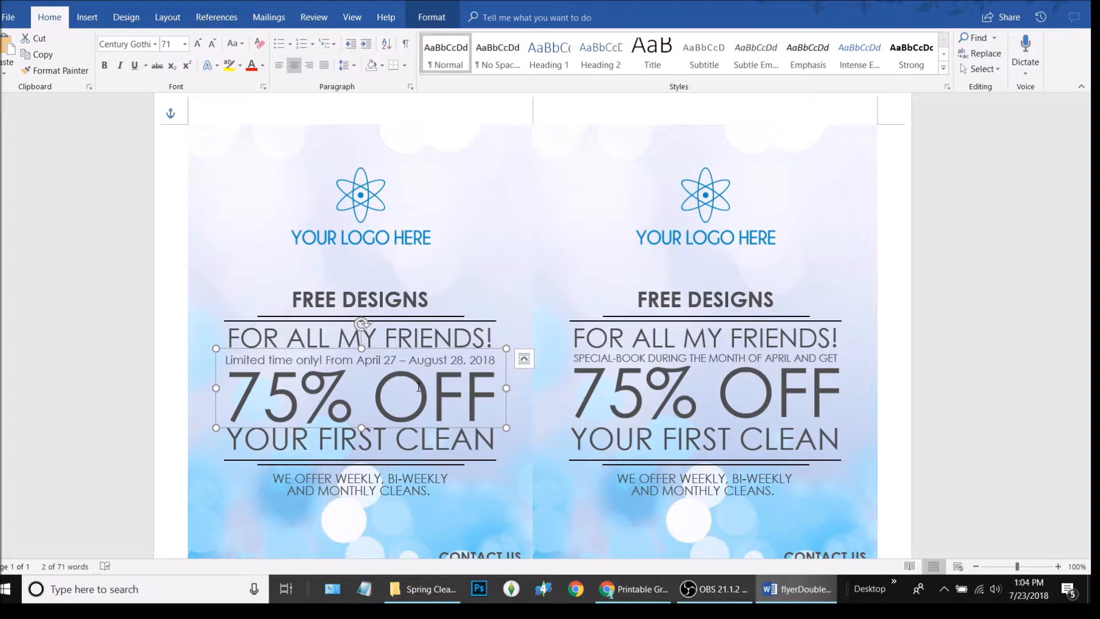
key("Up")
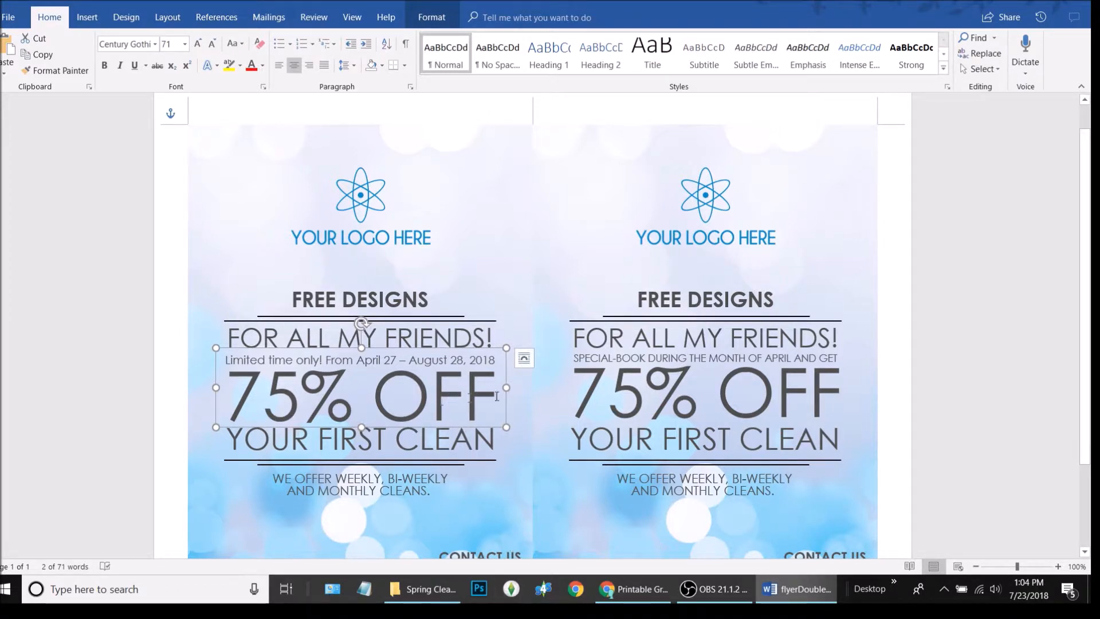
Paste the date line over the right SPECIAL-BOOK line and make its box taller to show it fully
left_click(703, 381)
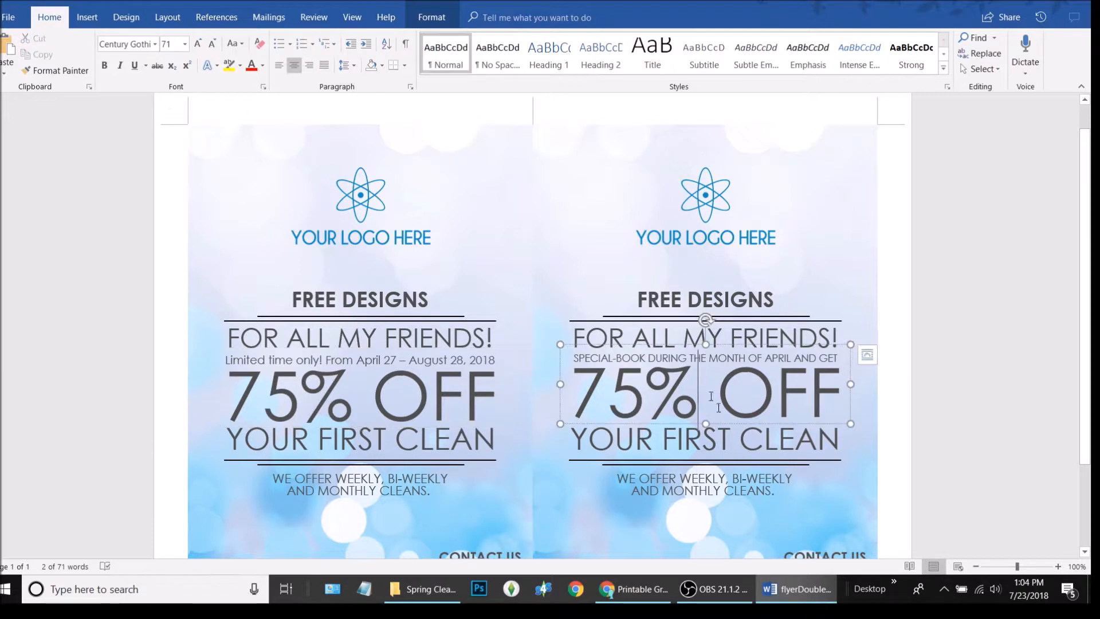
key("Down")
key("Down")
key("Down")
key("Down")
key("Down")
key("Down")
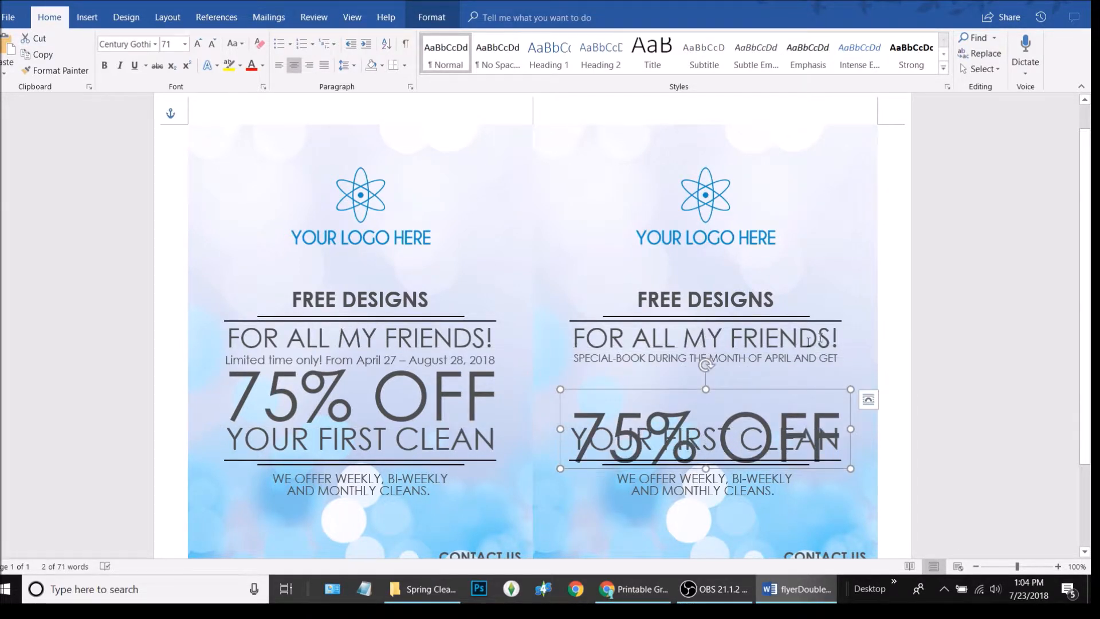
left_click(669, 359)
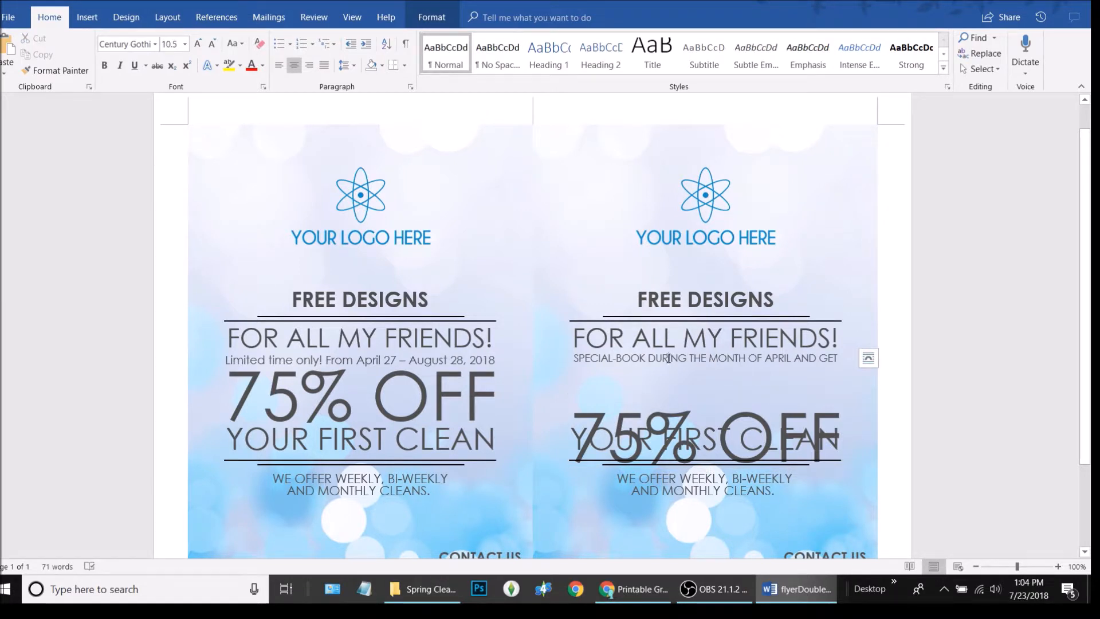
key("ctrl")
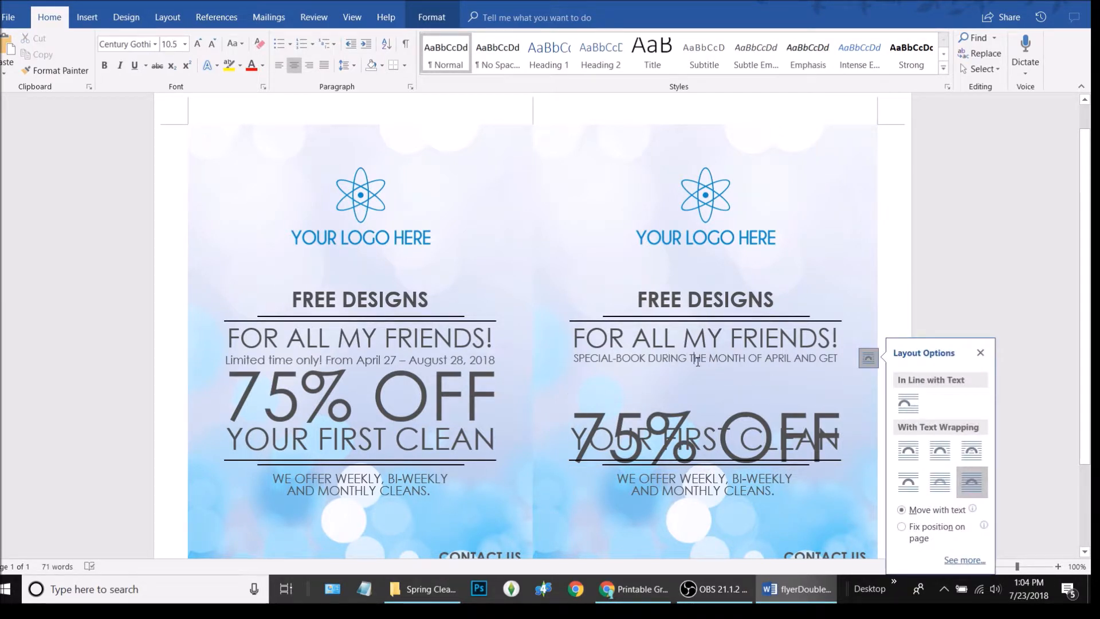
left_click(980, 353)
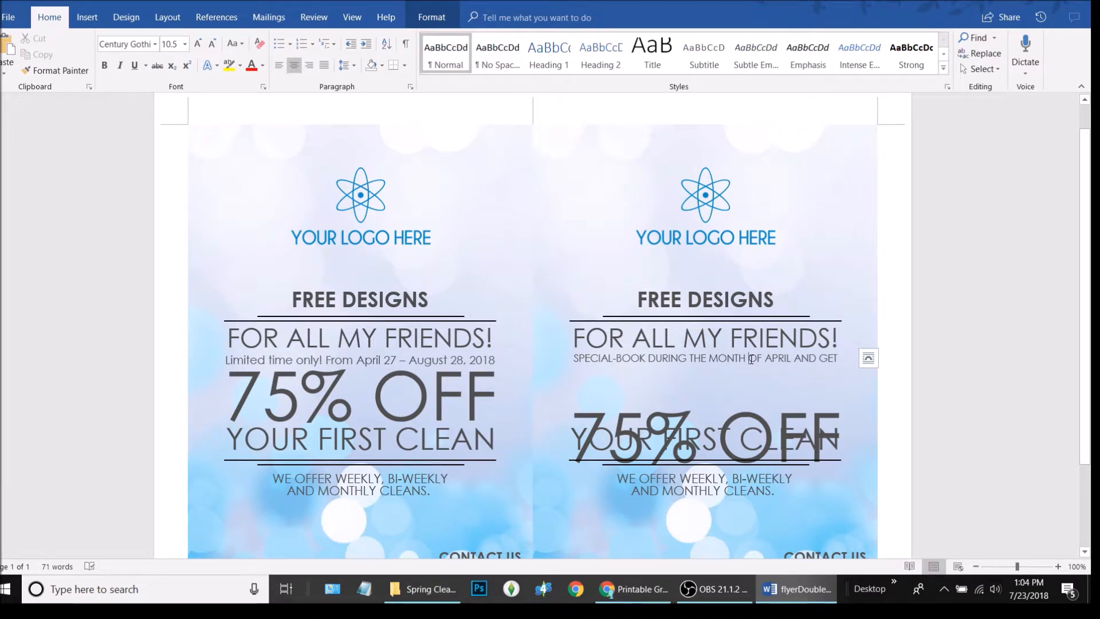
triple_click(752, 358)
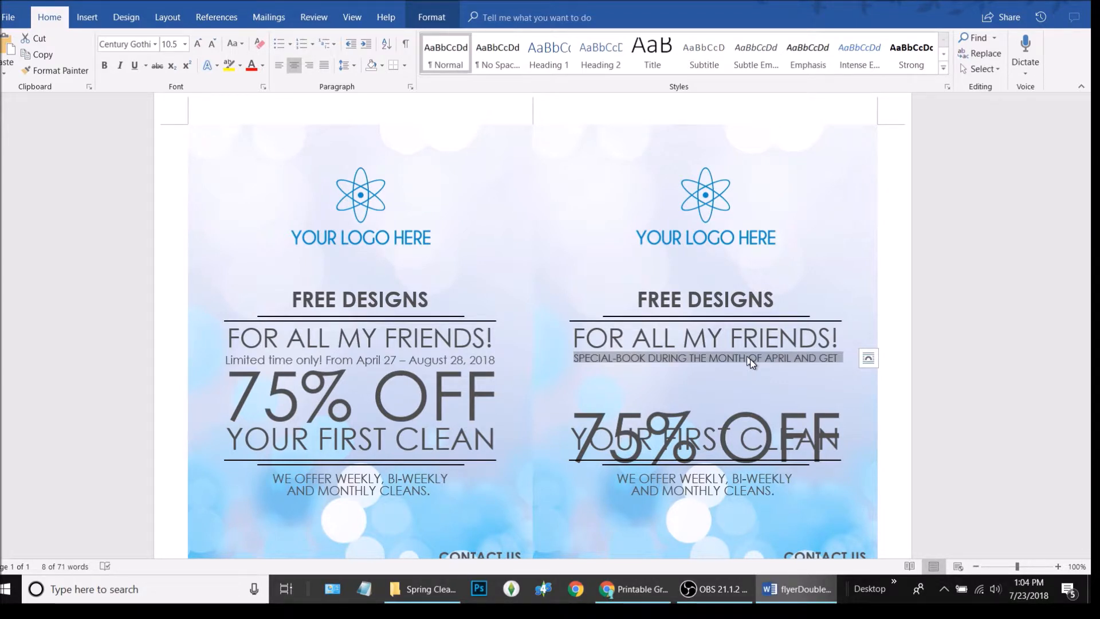
type("Limited time only! From April 27 – August 28, 2018")
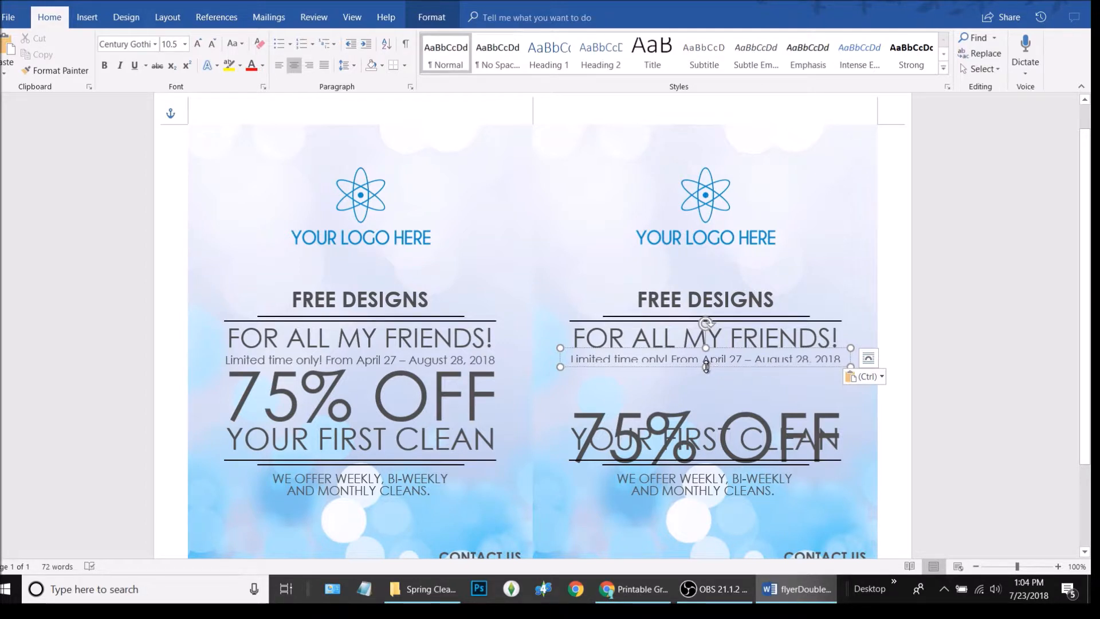
left_click_drag(706, 367, 705, 373)
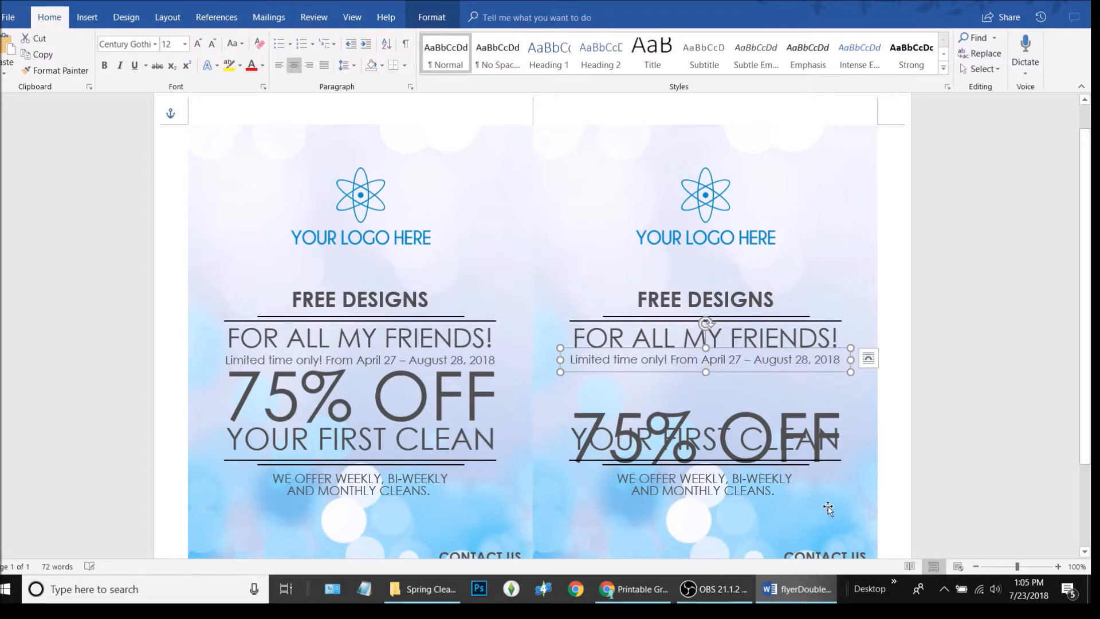
Nudge the right 75% OFF box up so it sits above YOUR FIRST CLEAN
left_click(744, 418)
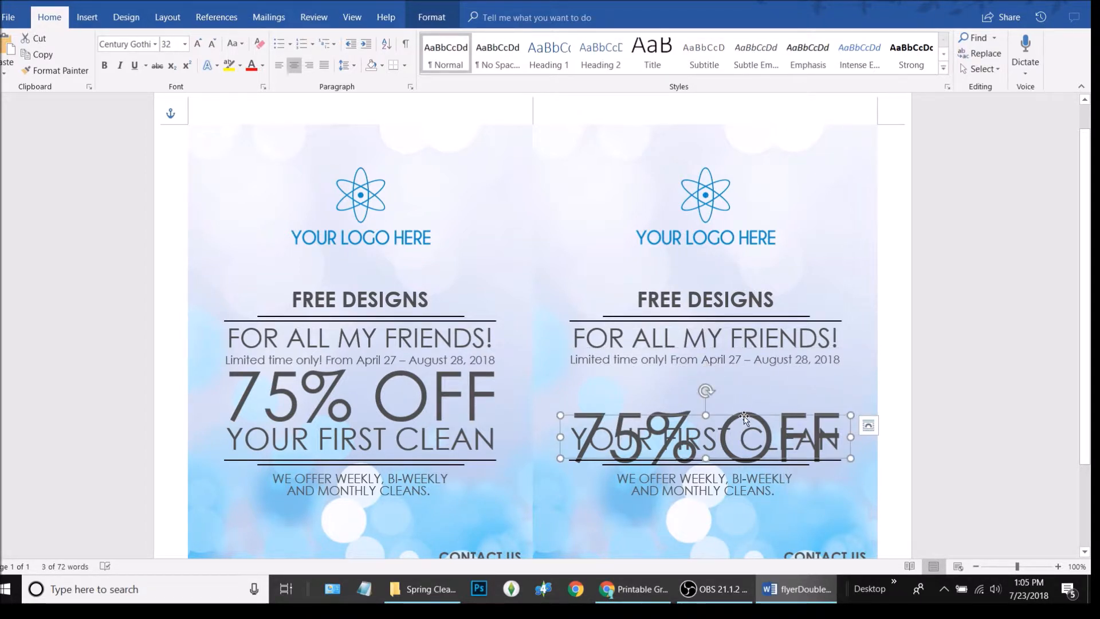
left_click(803, 424)
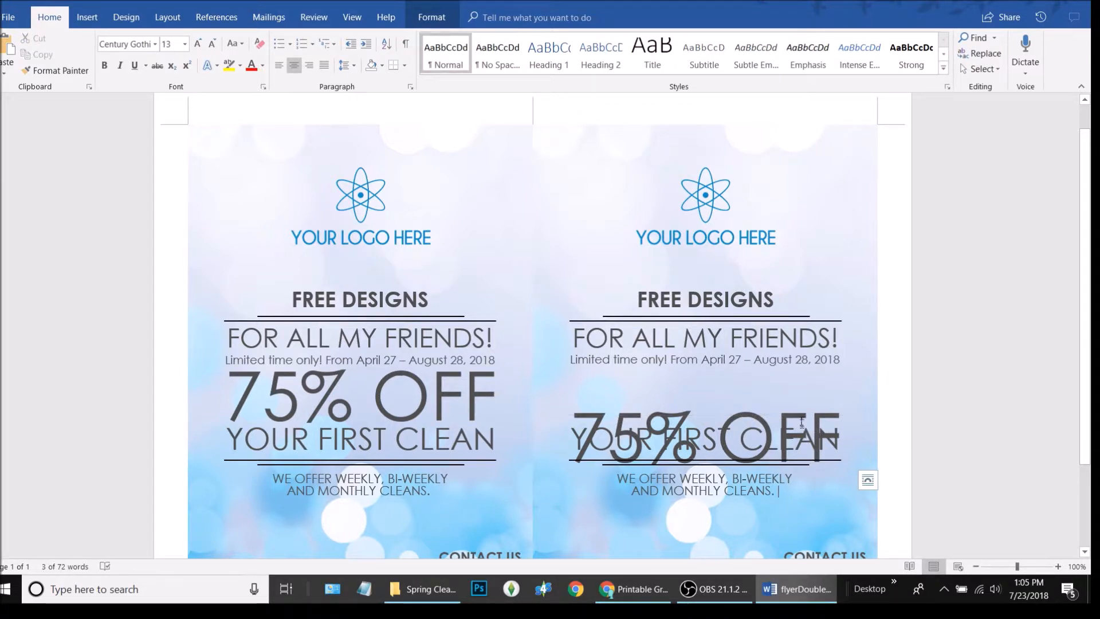
left_click(805, 402)
left_click(807, 390)
key("Up")
key("Up")
key("Up")
key("Up")
key("Up")
key("Up")
key("Up")
key("Up")
key("Up")
key("Down")
key("Down")
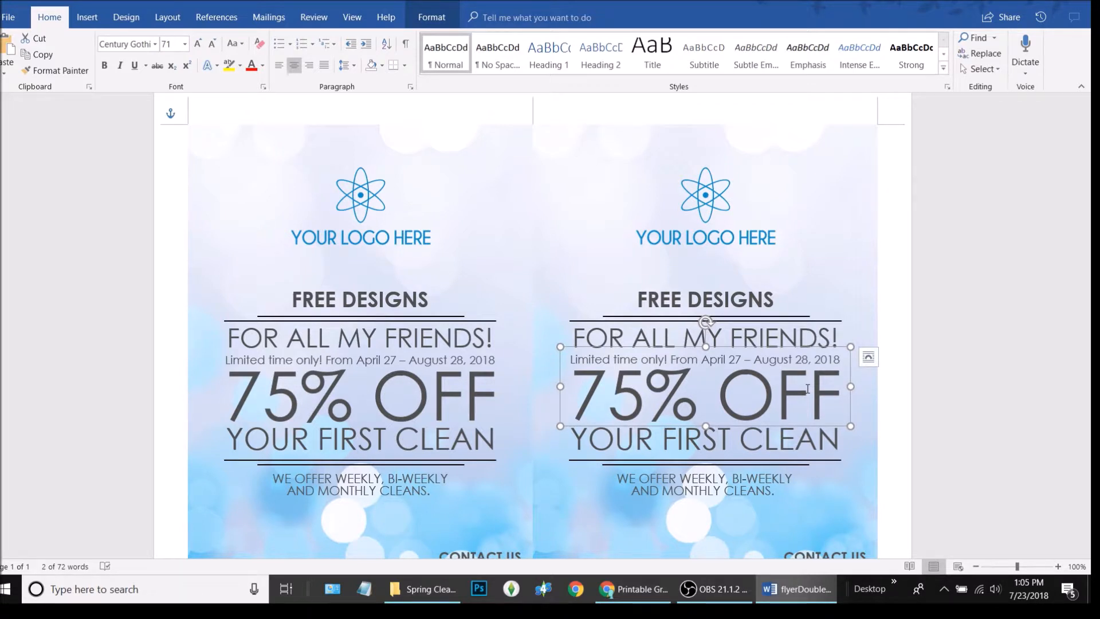
Replace the 7 with 2 in both flyers so each reads 25% OFF
left_click(355, 391)
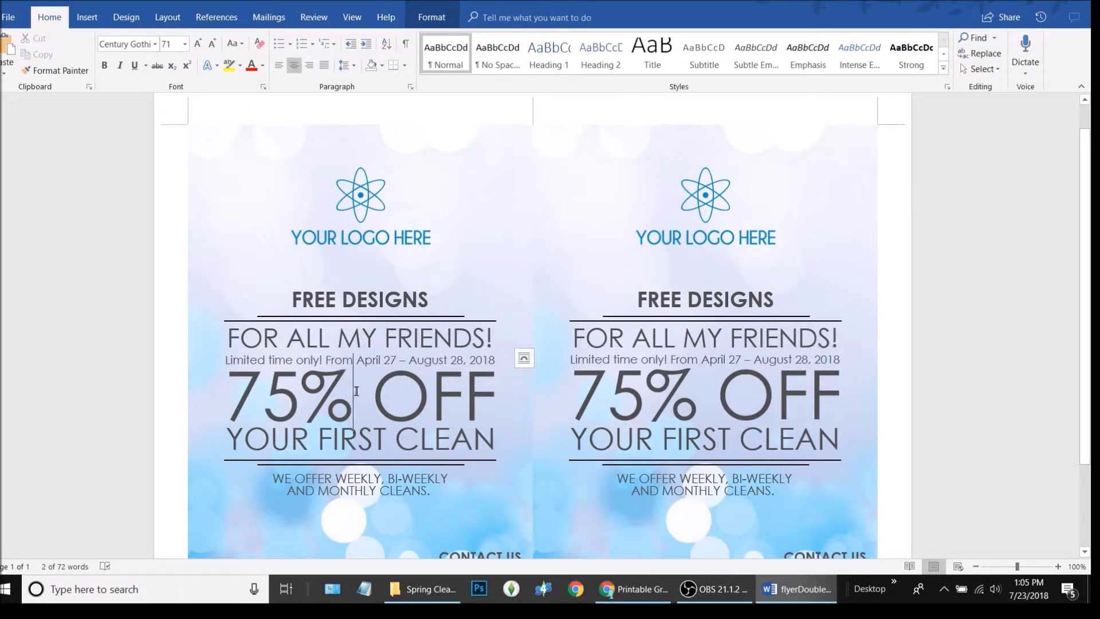
left_click_drag(263, 394, 230, 392)
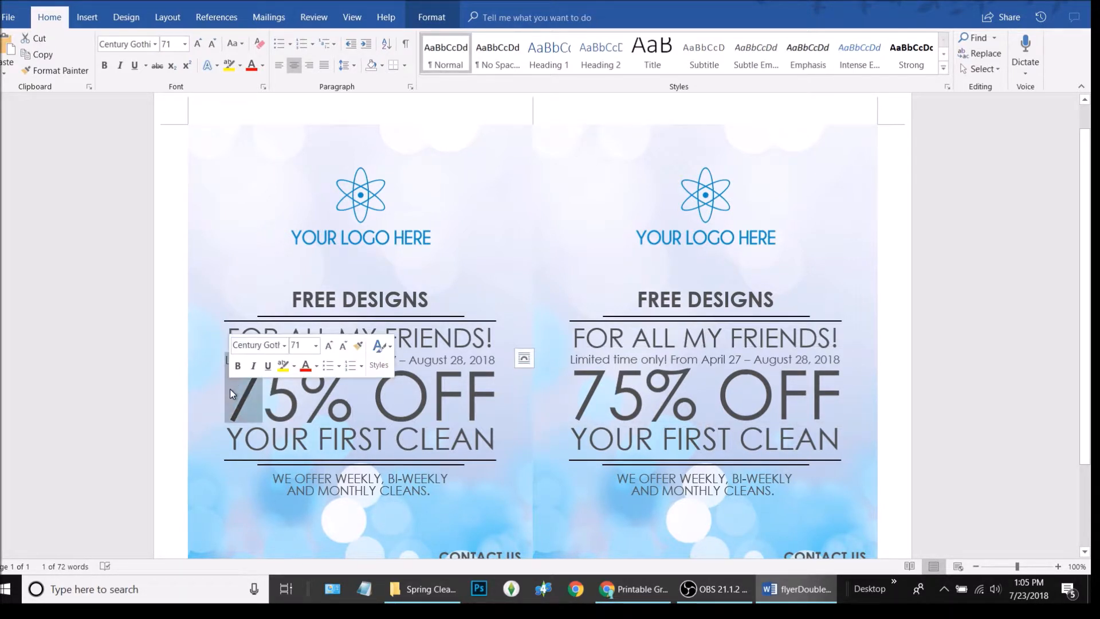
type("2")
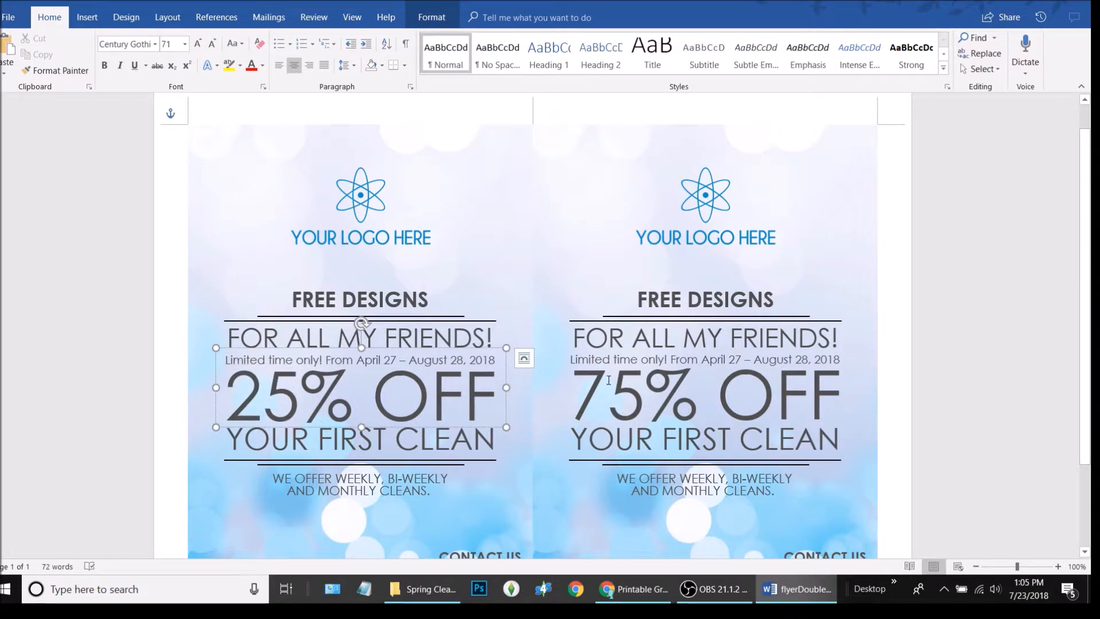
left_click_drag(609, 380, 573, 382)
type("2")
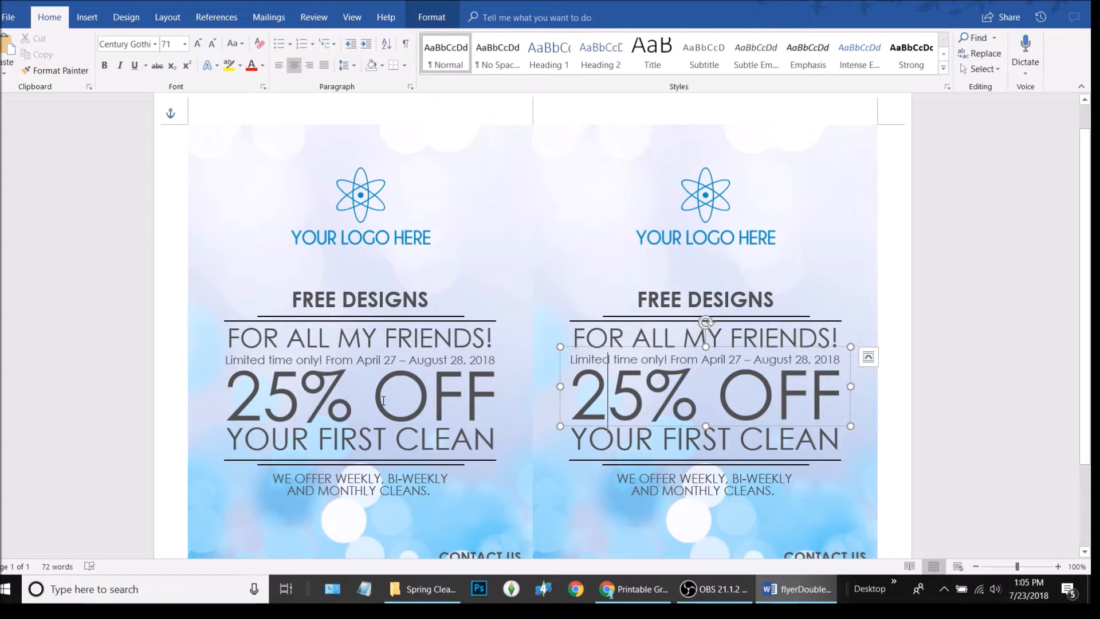
left_click_drag(496, 390, 229, 401)
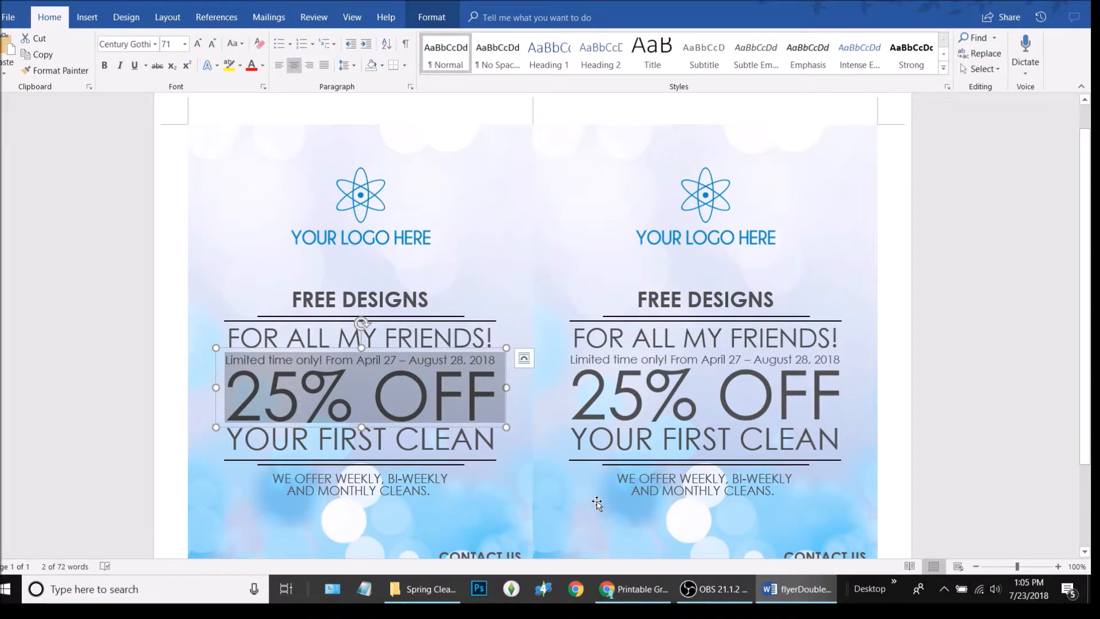
Replace the left 25% OFF with Any Design, shrink it to 48 pt, and make it UPPERCASE
type("Any Deep")
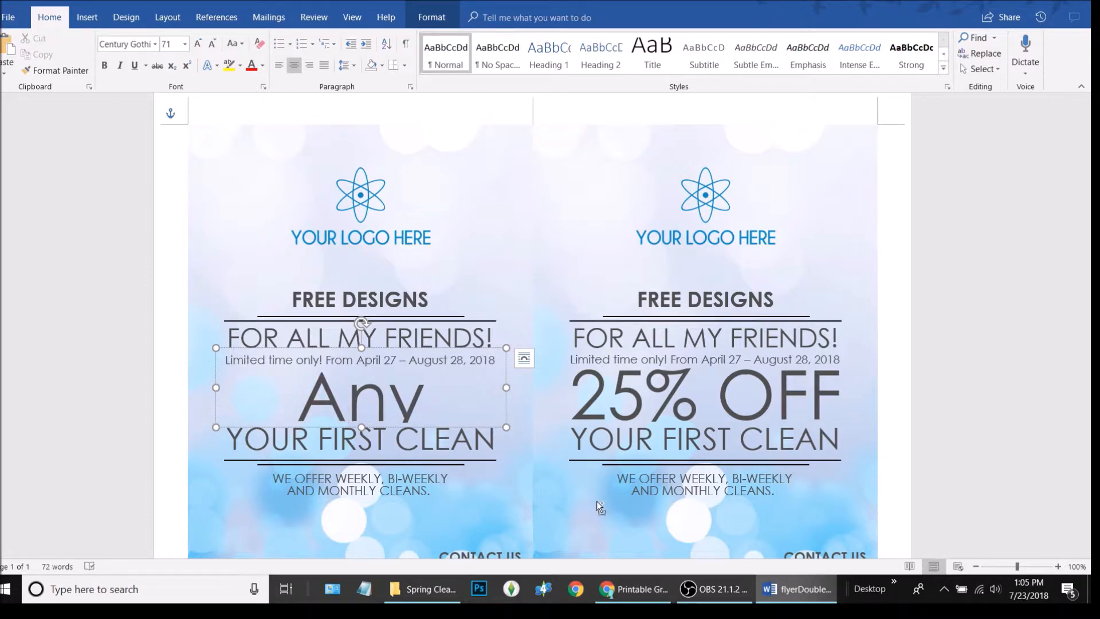
key("ctrl+a")
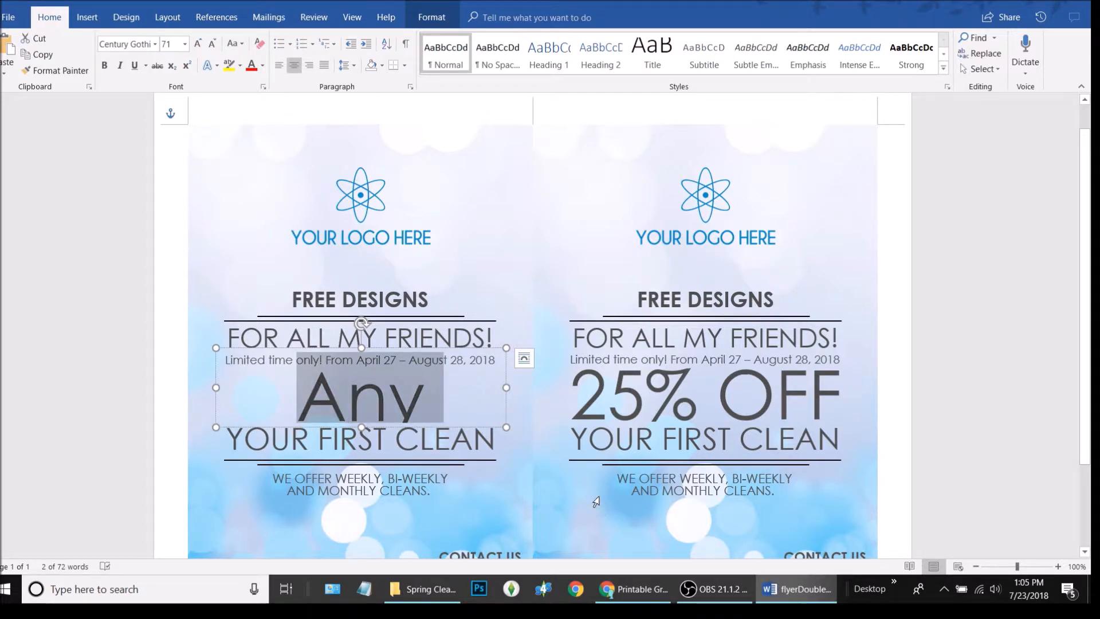
left_click(214, 44)
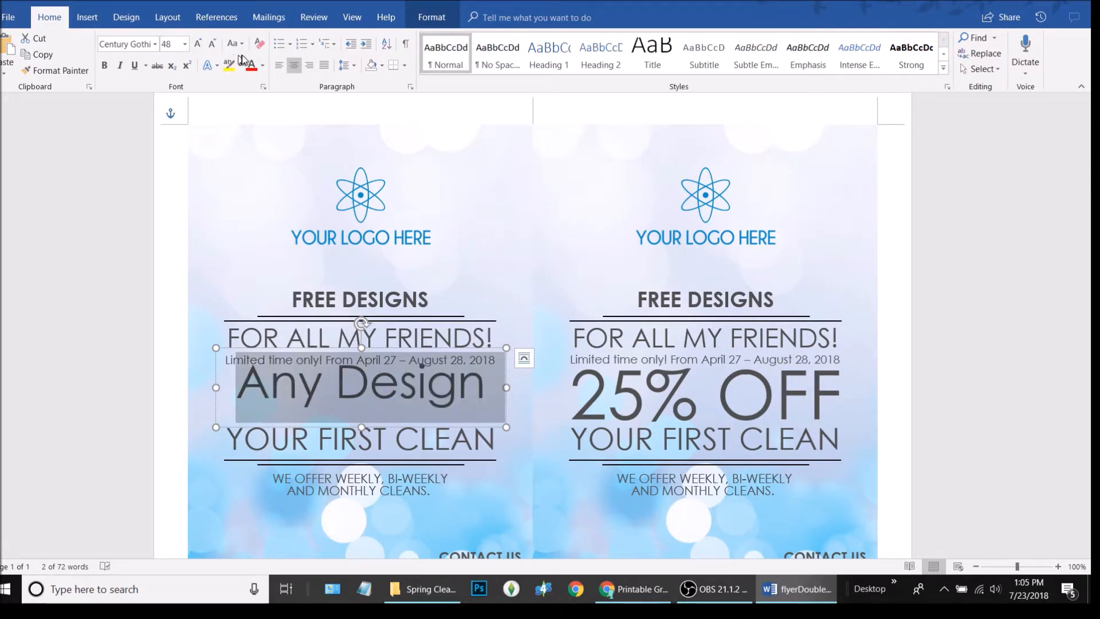
left_click(241, 46)
left_click(268, 96)
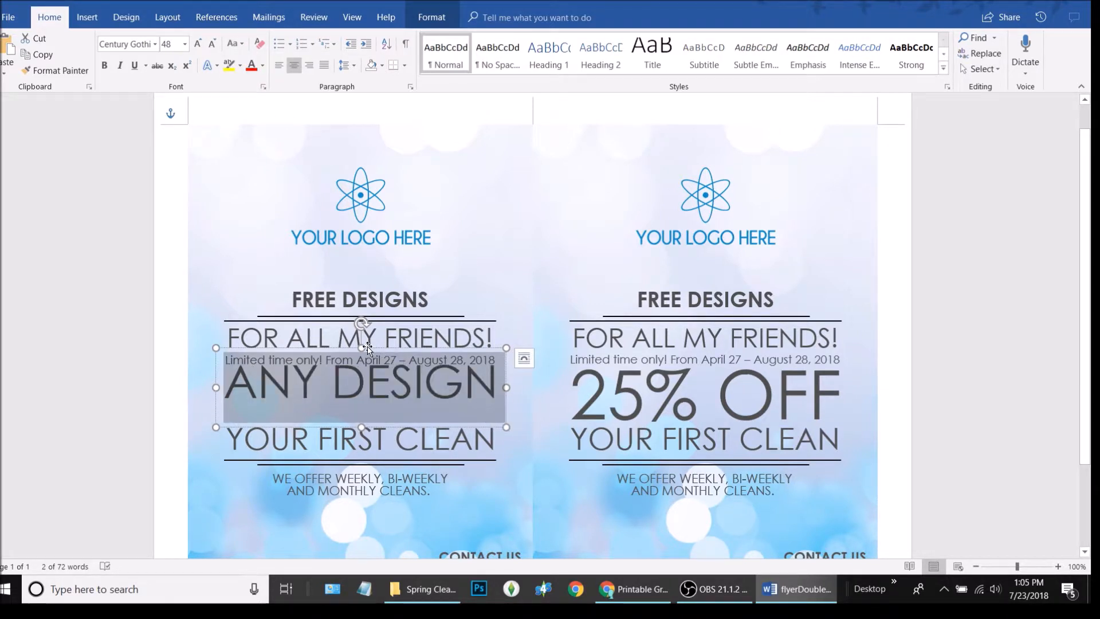
Resize and reposition the ANY DESIGN text box so it fits on one line
left_click_drag(361, 348, 365, 359)
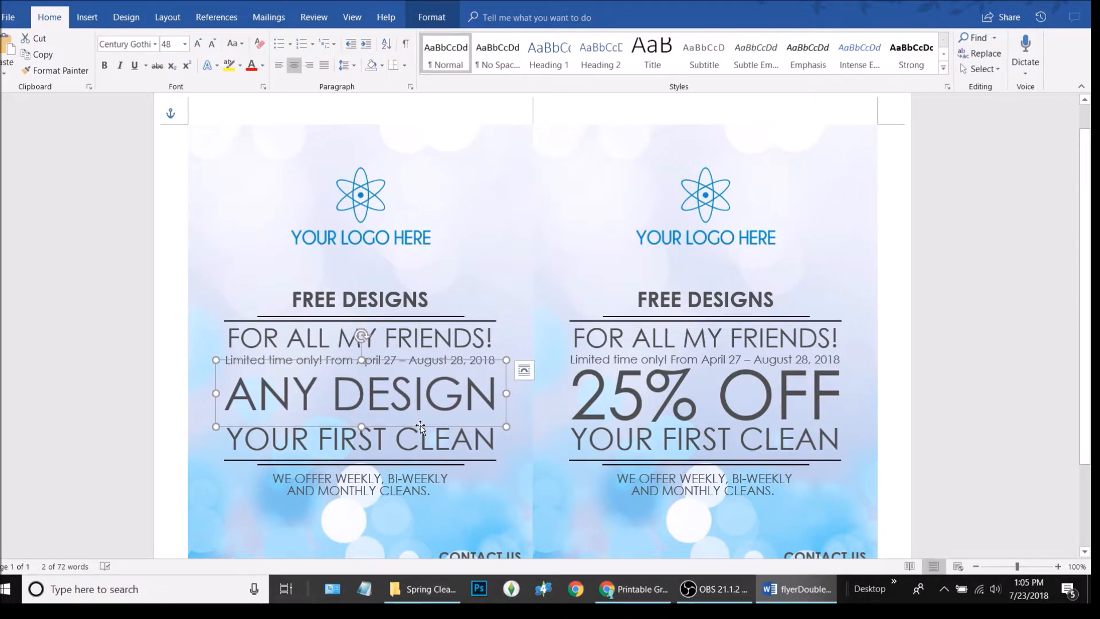
left_click_drag(420, 427, 416, 416)
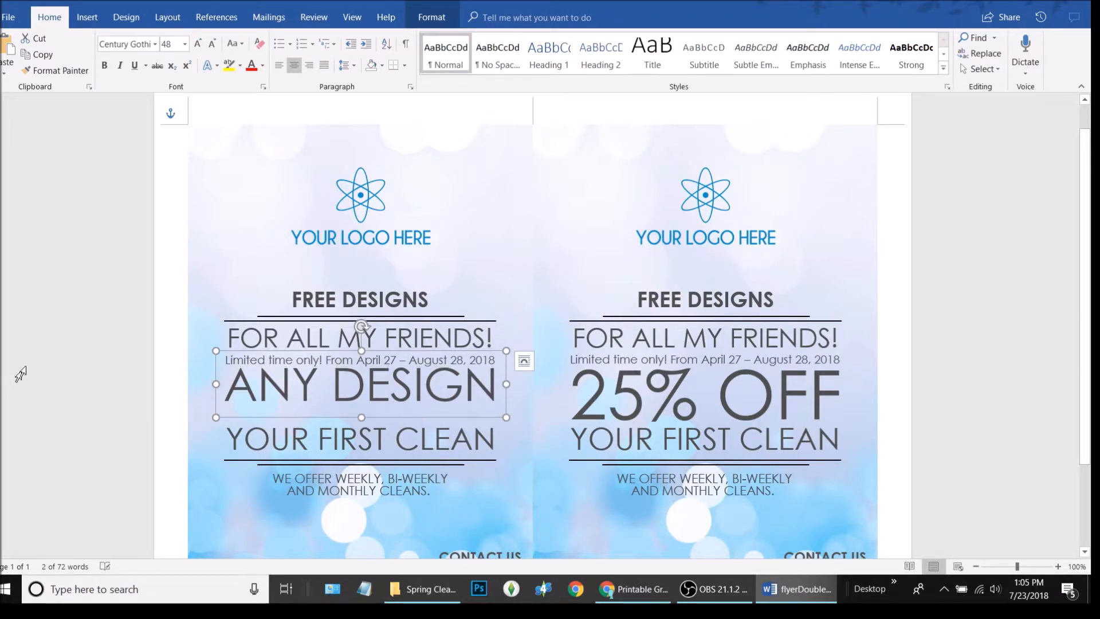
left_click(16, 378)
left_click(257, 386)
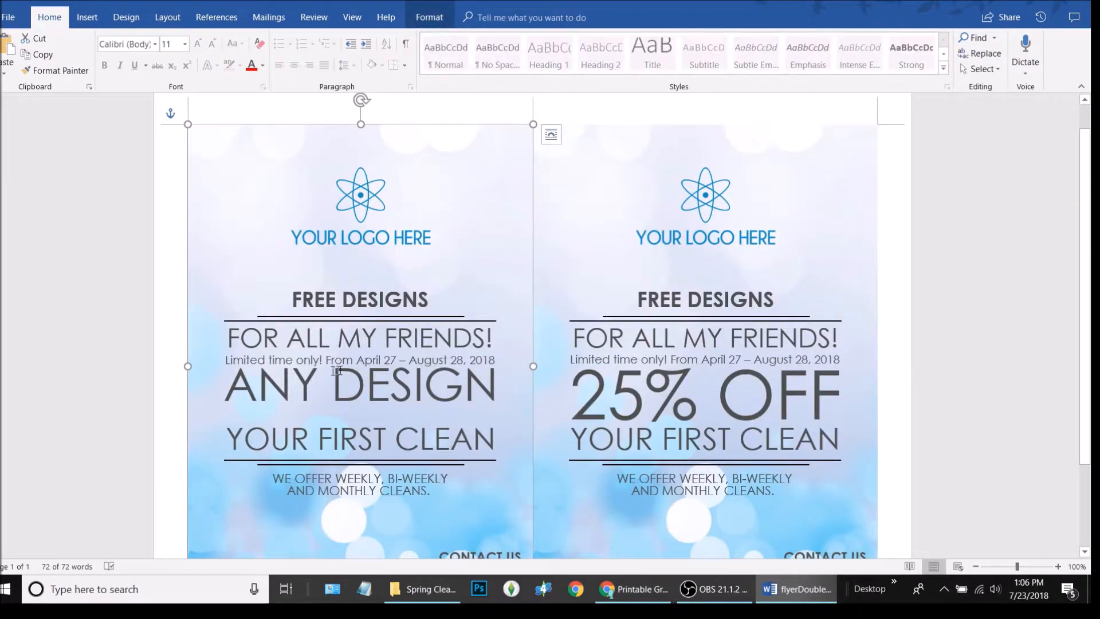
left_click(408, 375)
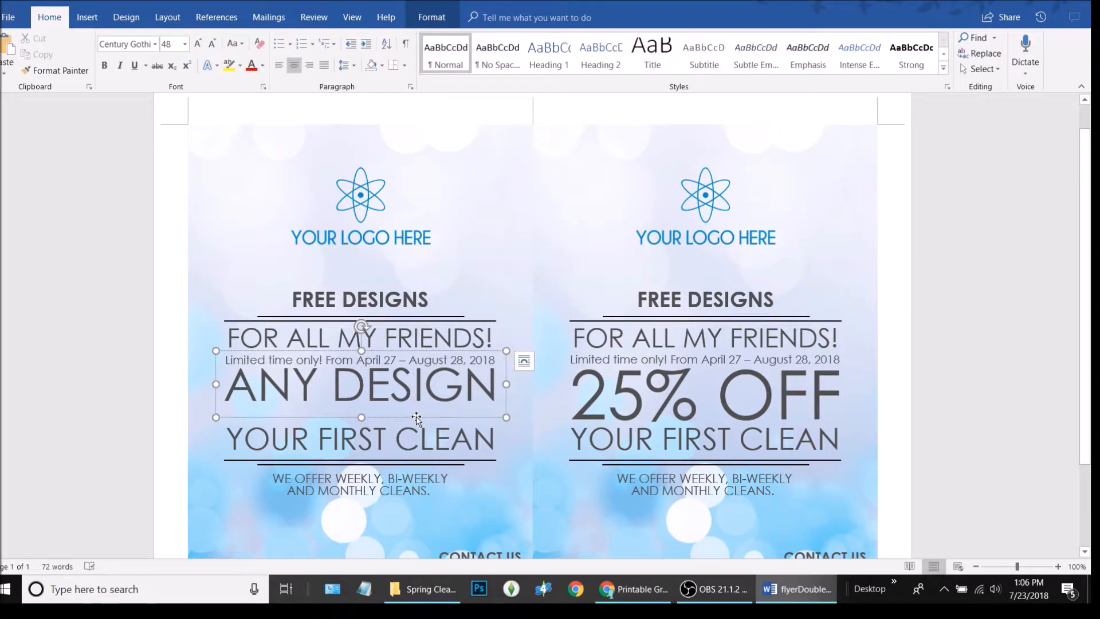
left_click(54, 381)
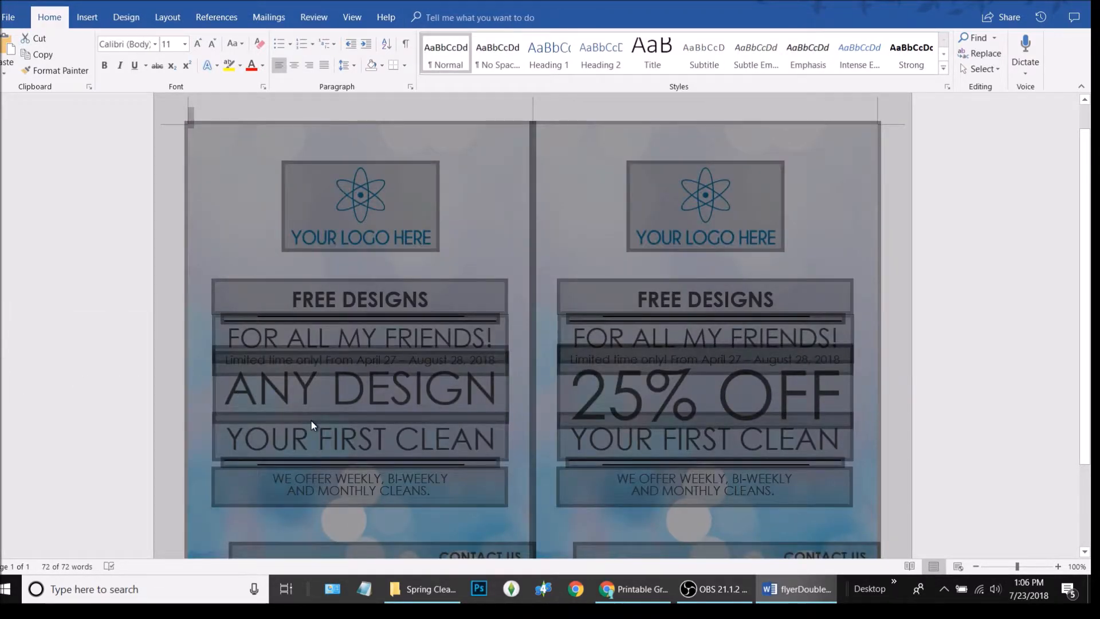
left_click(309, 419)
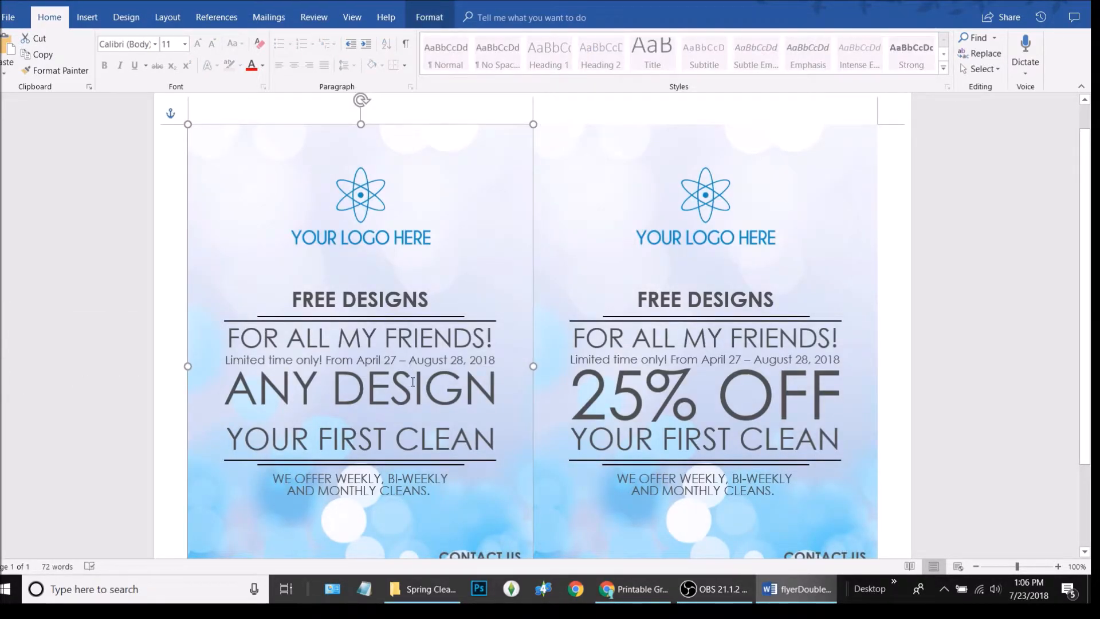
left_click(413, 382)
left_click(523, 365)
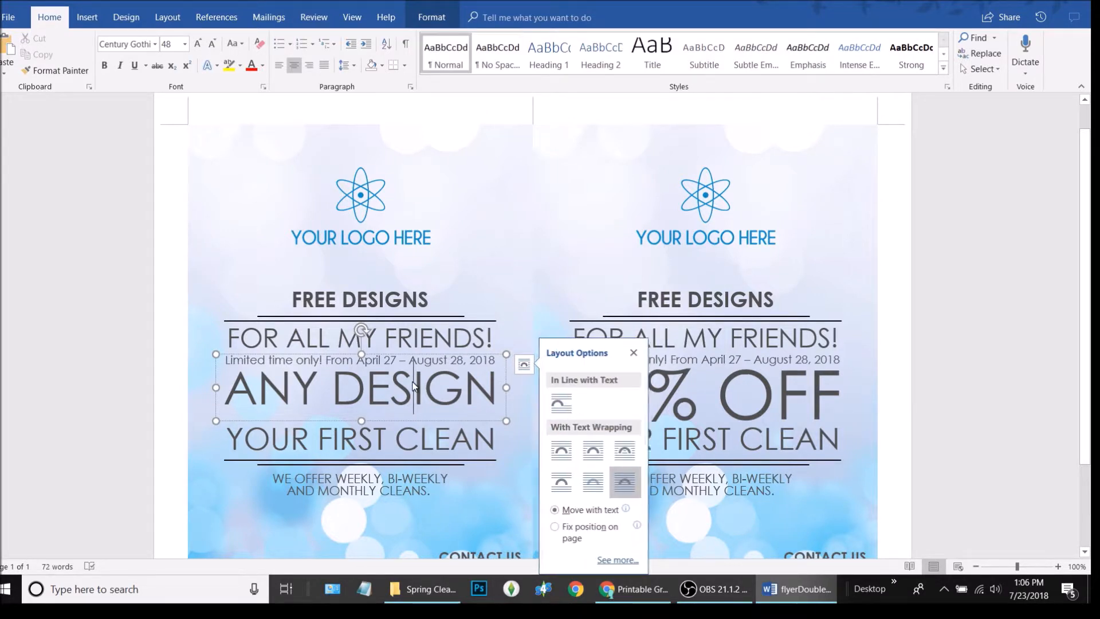
left_click(636, 352)
left_click(429, 374)
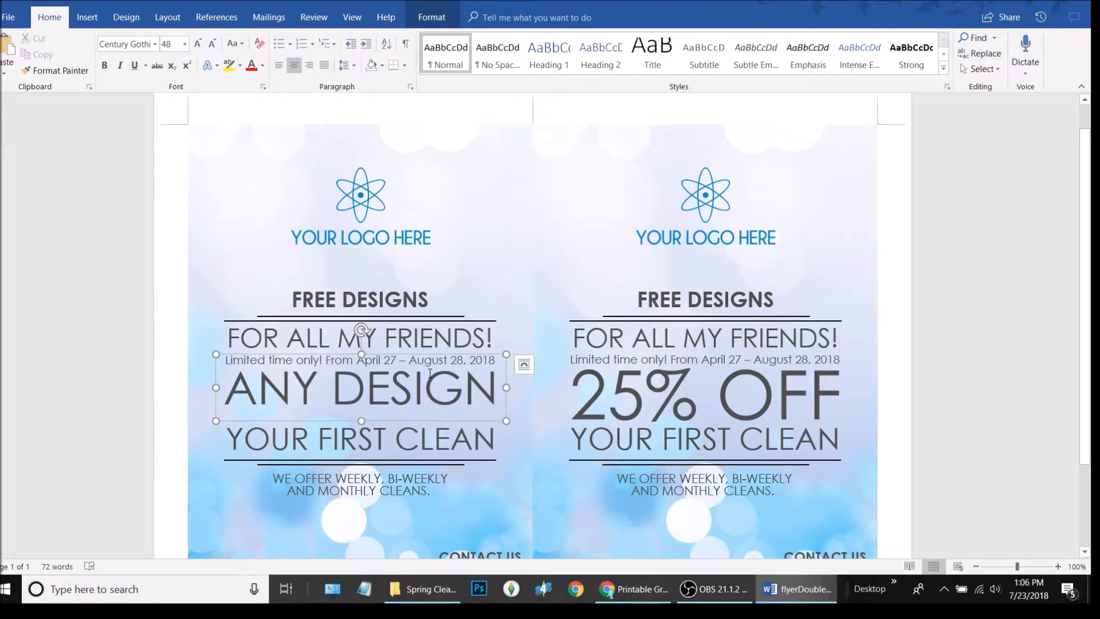
triple_click(429, 374)
key("ctrl+c")
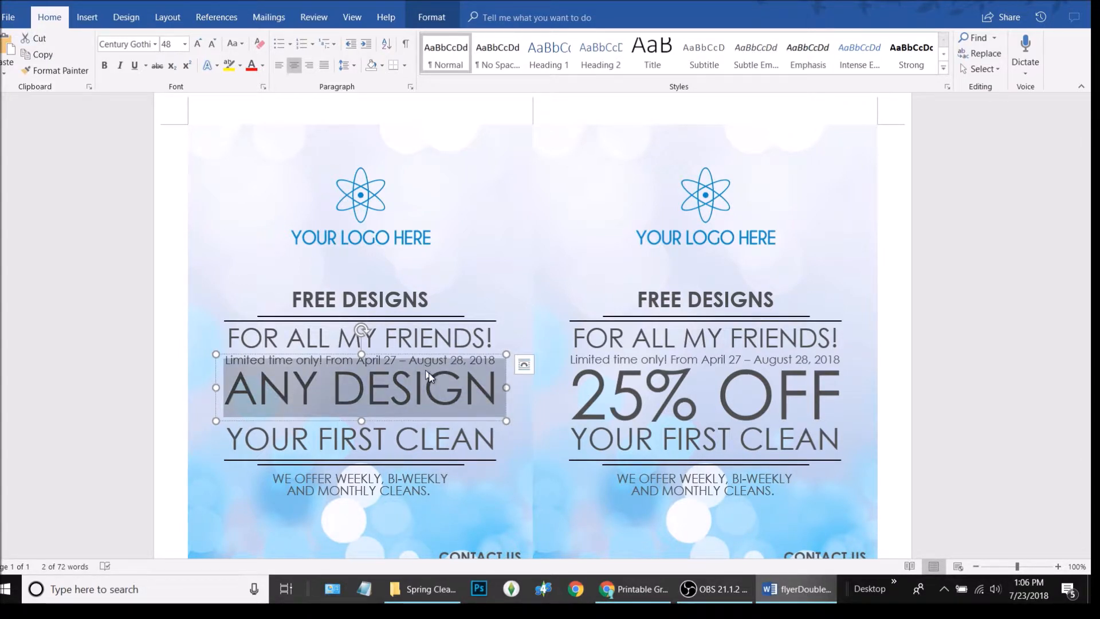
left_click(692, 392)
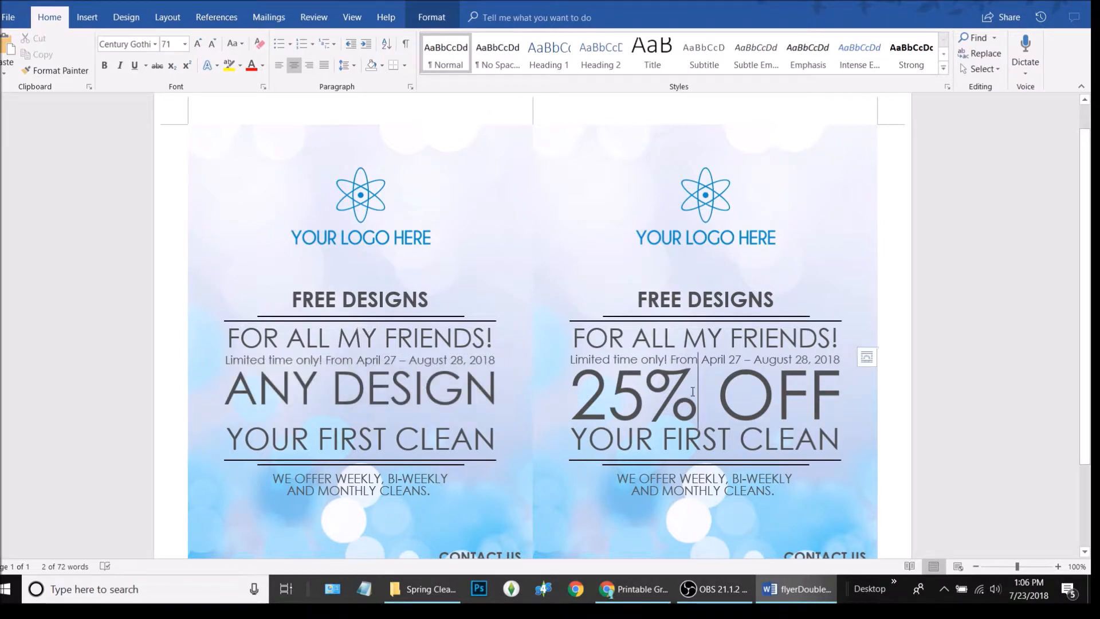
Paste ANY DESIGN over the right flyer's 25% OFF headline
triple_click(693, 392)
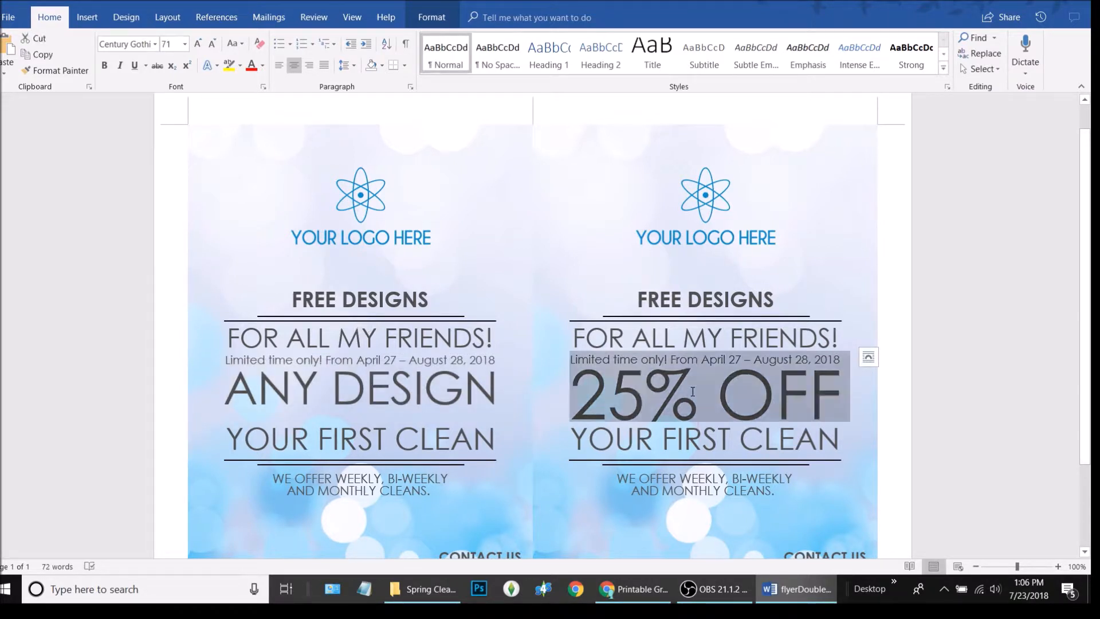
key("ctrl+v")
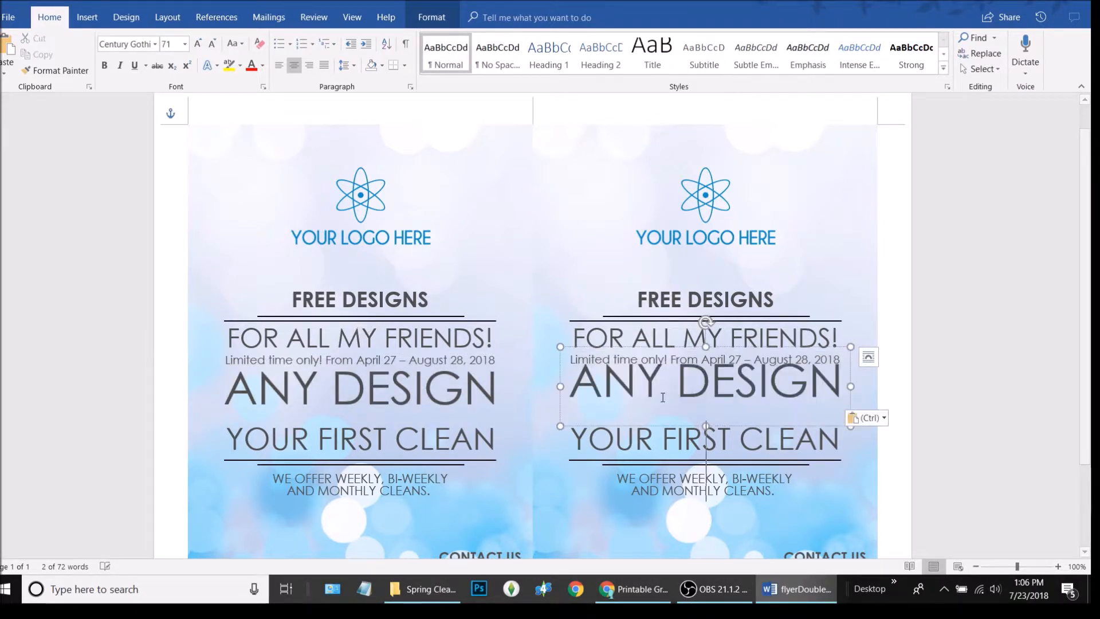
left_click_drag(724, 425, 725, 430)
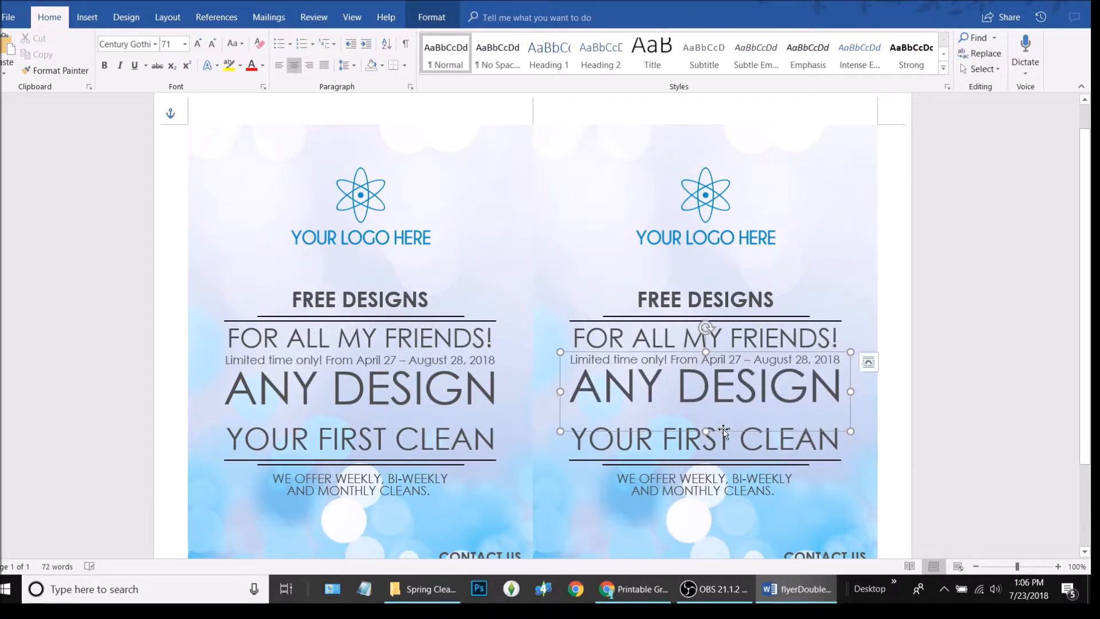
Shorten both ANY DESIGN boxes from the bottom to matching heights
left_click(419, 385, "shift")
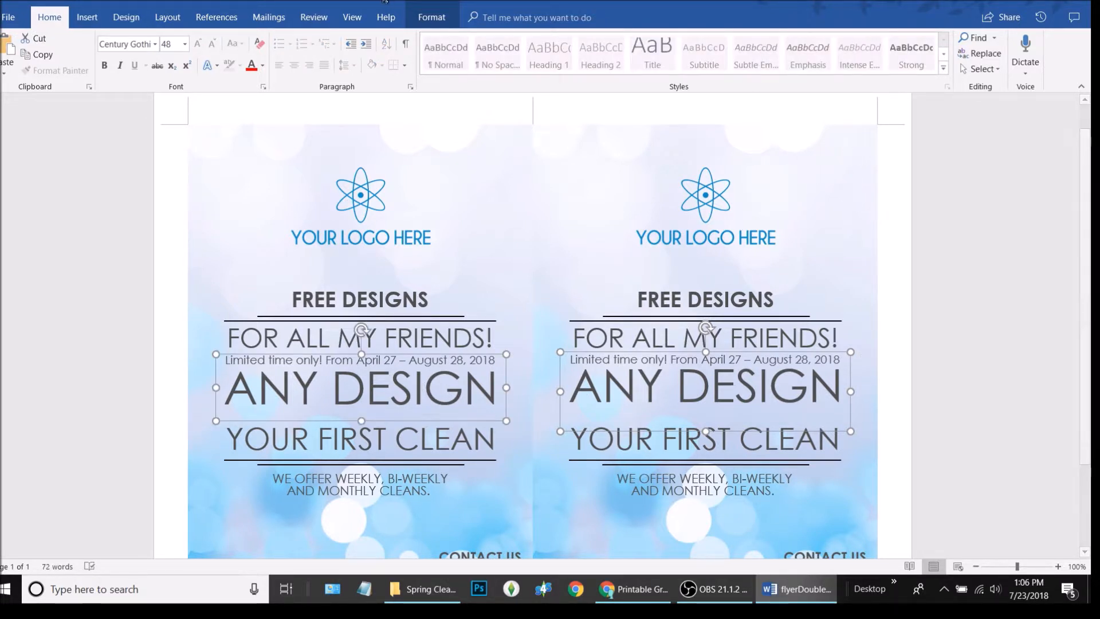
left_click(688, 389)
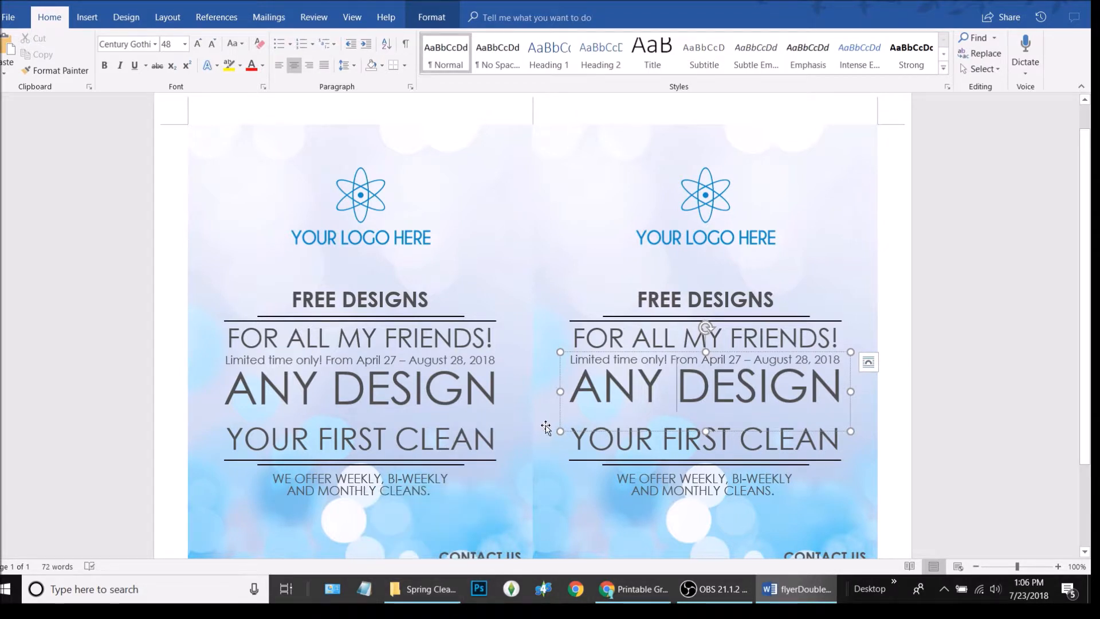
left_click(423, 391, "shift")
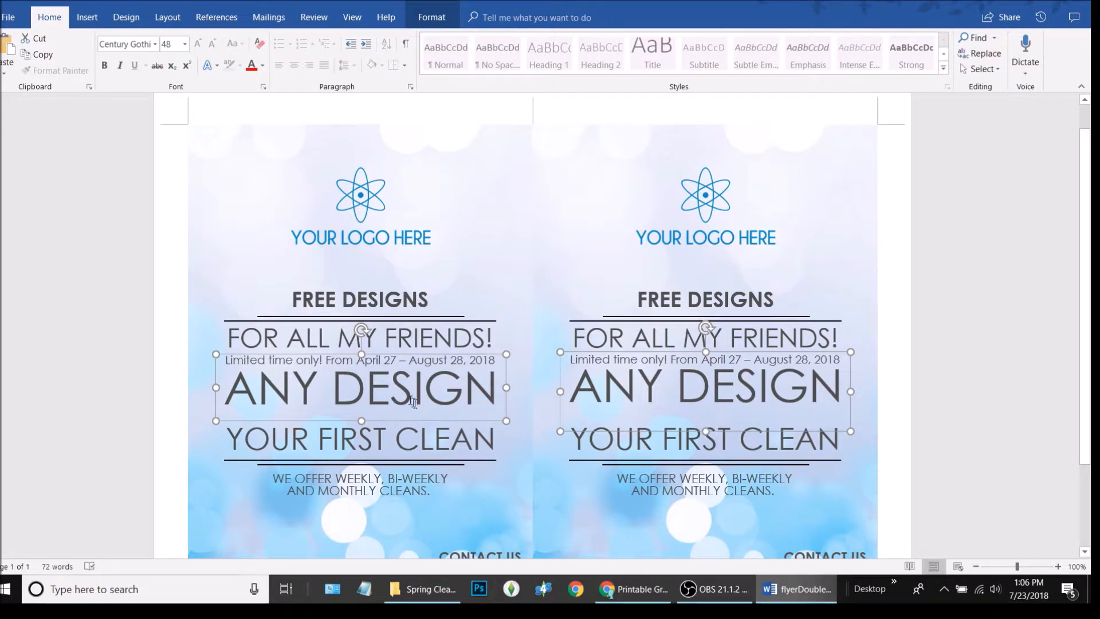
left_click(431, 396)
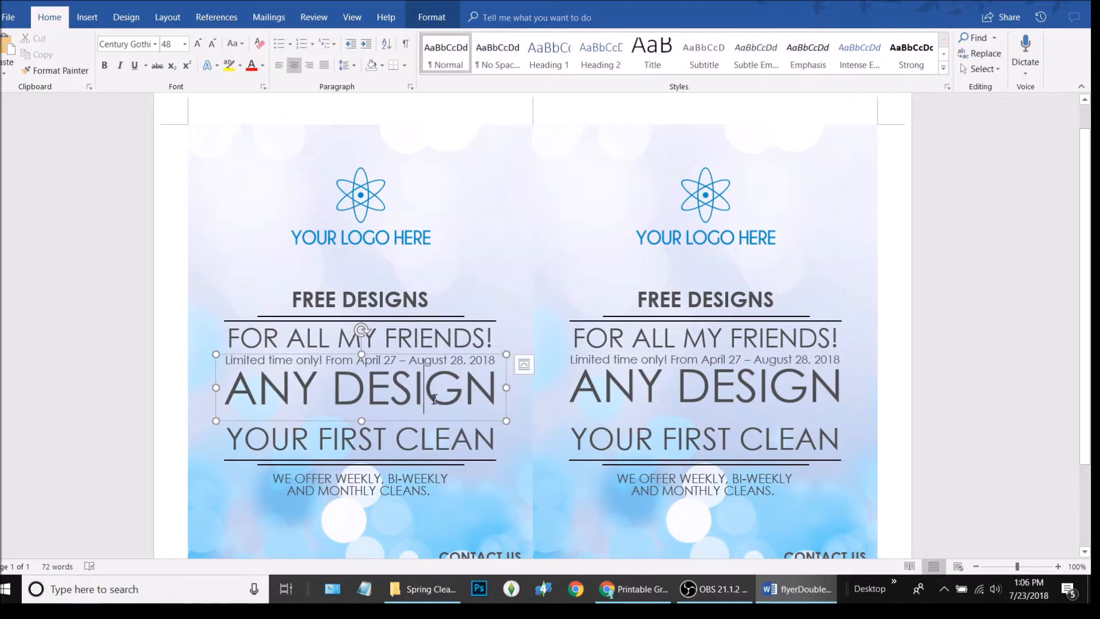
mouse_move(361, 421)
left_mouse_down()
mouse_move(364, 401)
mouse_move(365, 410)
left_mouse_up()
left_click(695, 404)
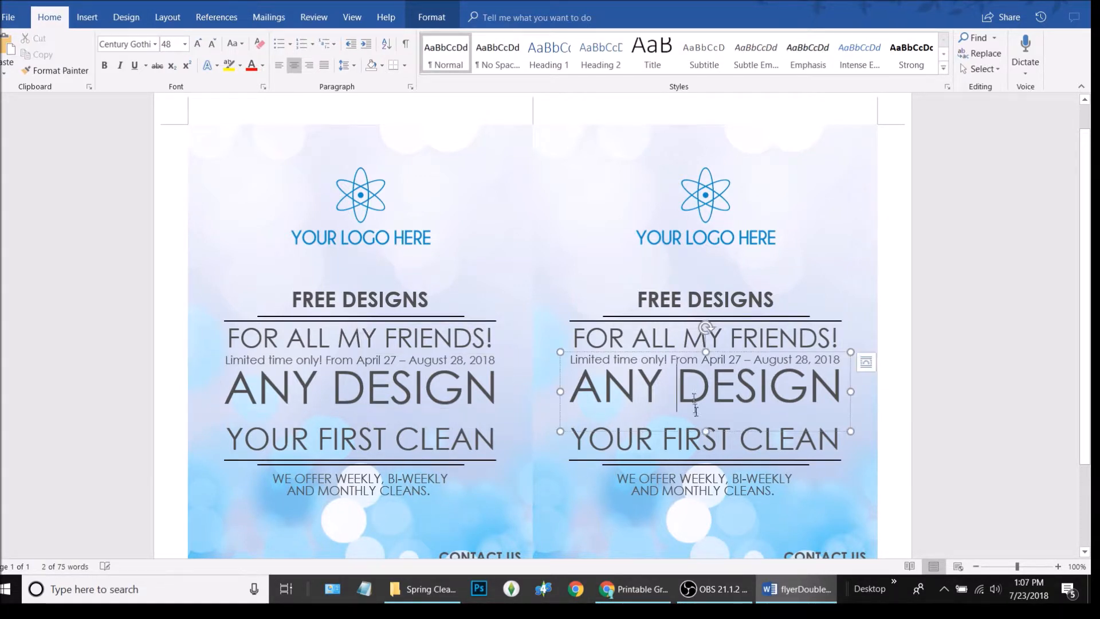
left_click_drag(706, 431, 708, 406)
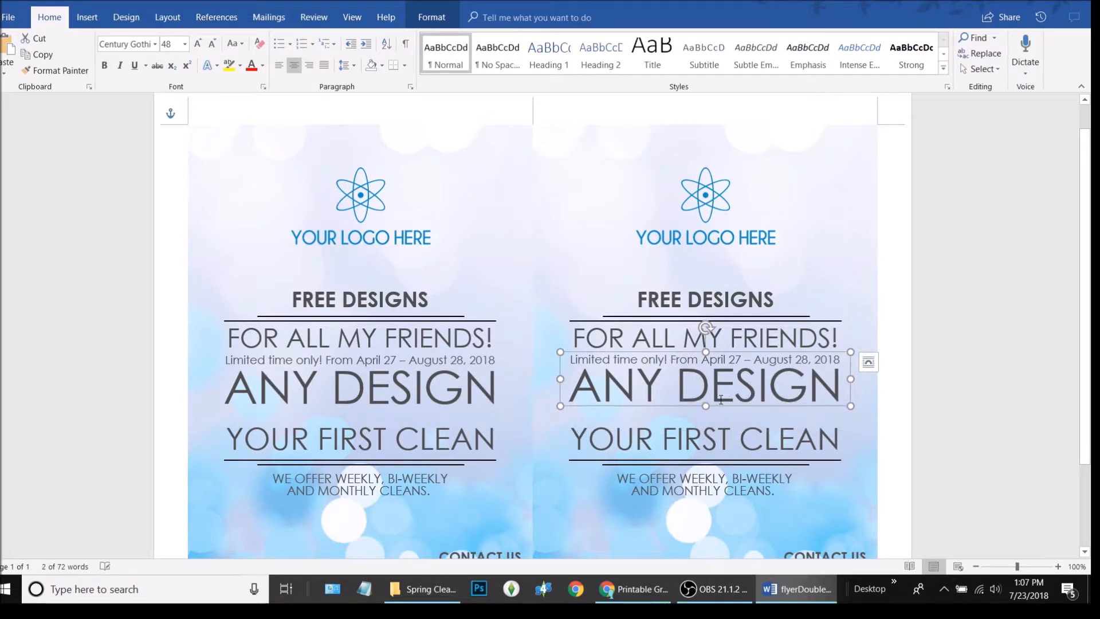
left_click(458, 379, "shift")
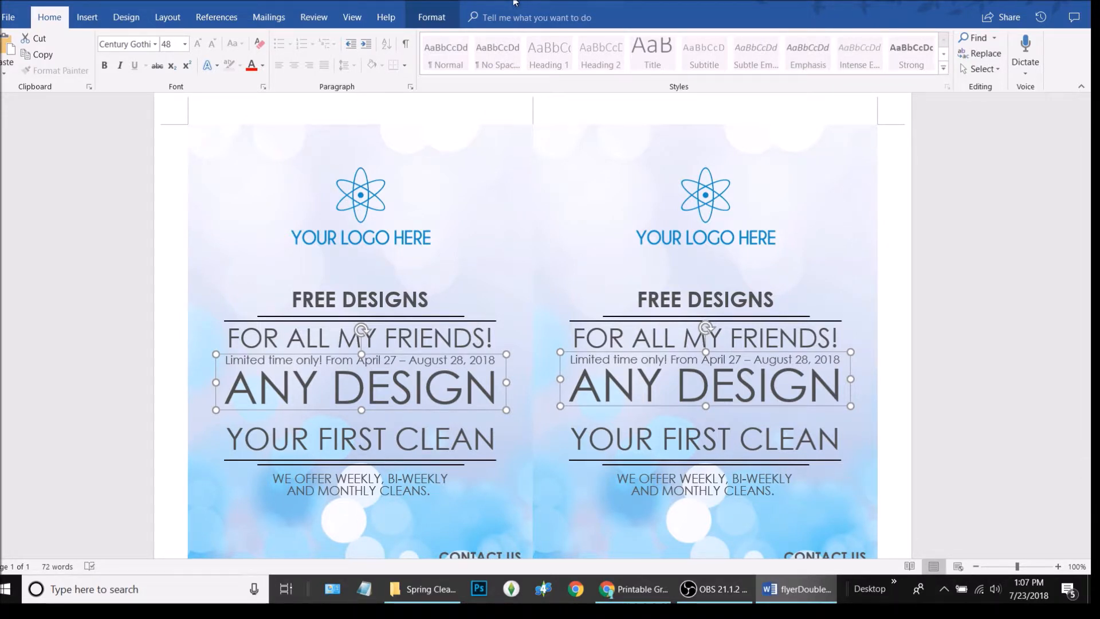
Select both ANY DESIGN boxes and apply Align Middle from the Drawing Tools Format Align menu
left_click(431, 18)
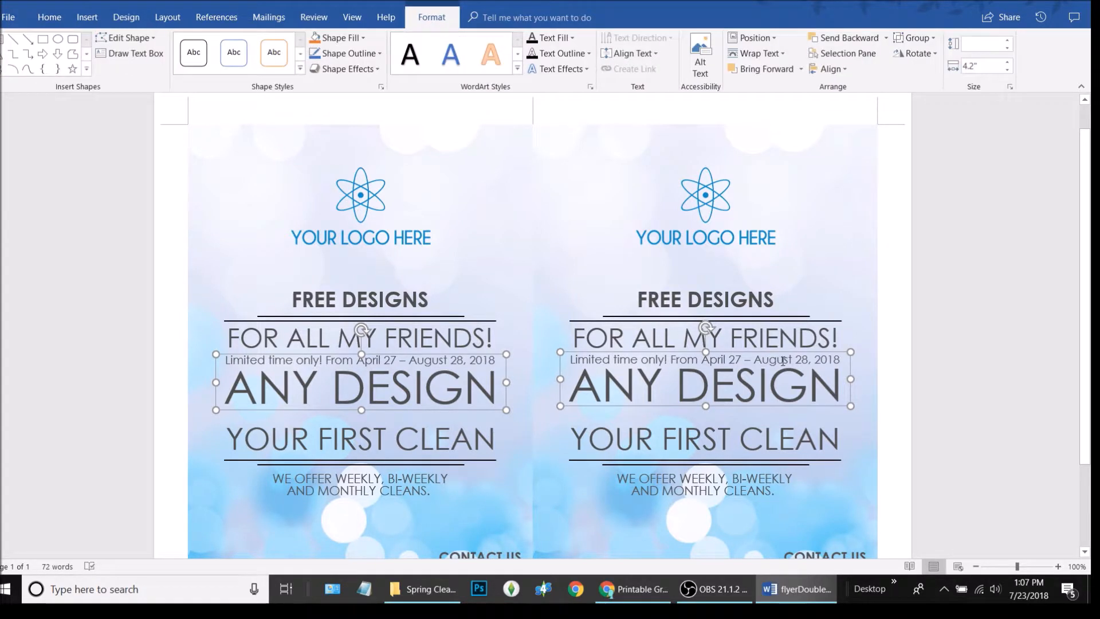
left_click(845, 71)
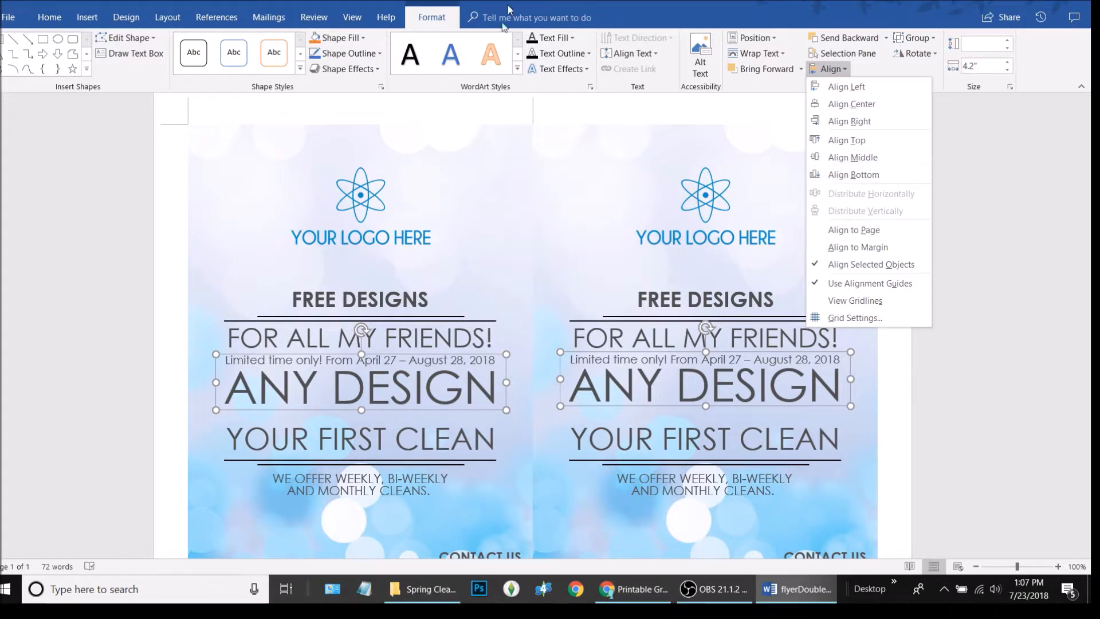
left_click(414, 334)
left_click(414, 335)
left_click(418, 389, "shift")
left_click(845, 70)
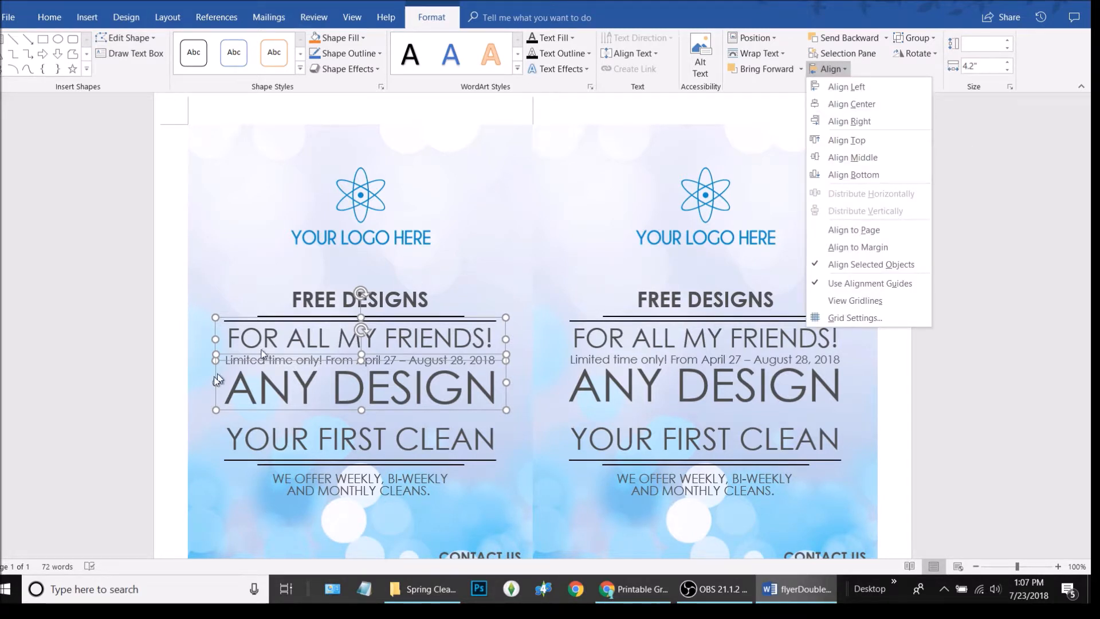
left_click(354, 395)
left_click(354, 396)
left_click(606, 383, "shift")
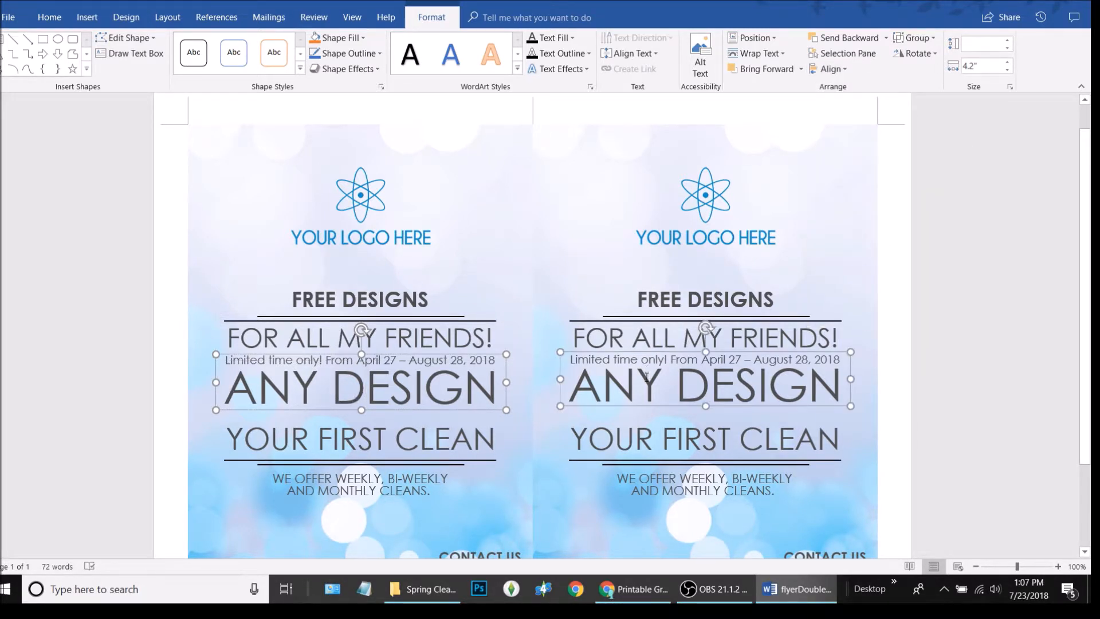
left_click(836, 69)
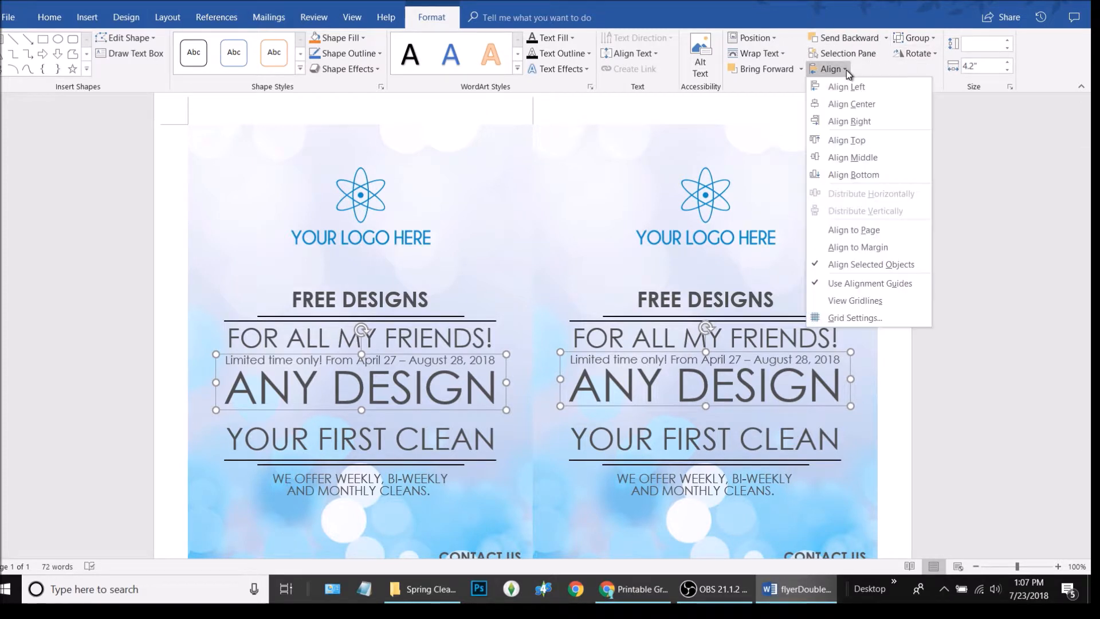
left_click(879, 156)
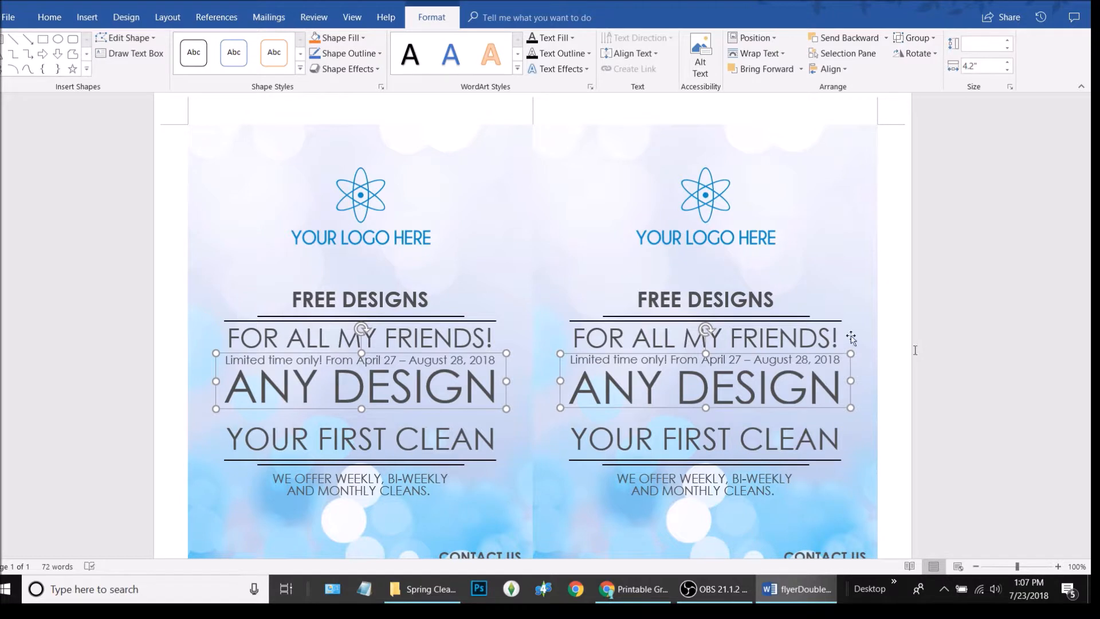
Replace the left YOUR FIRST CLEAN line with the text Act now!
left_click(354, 436)
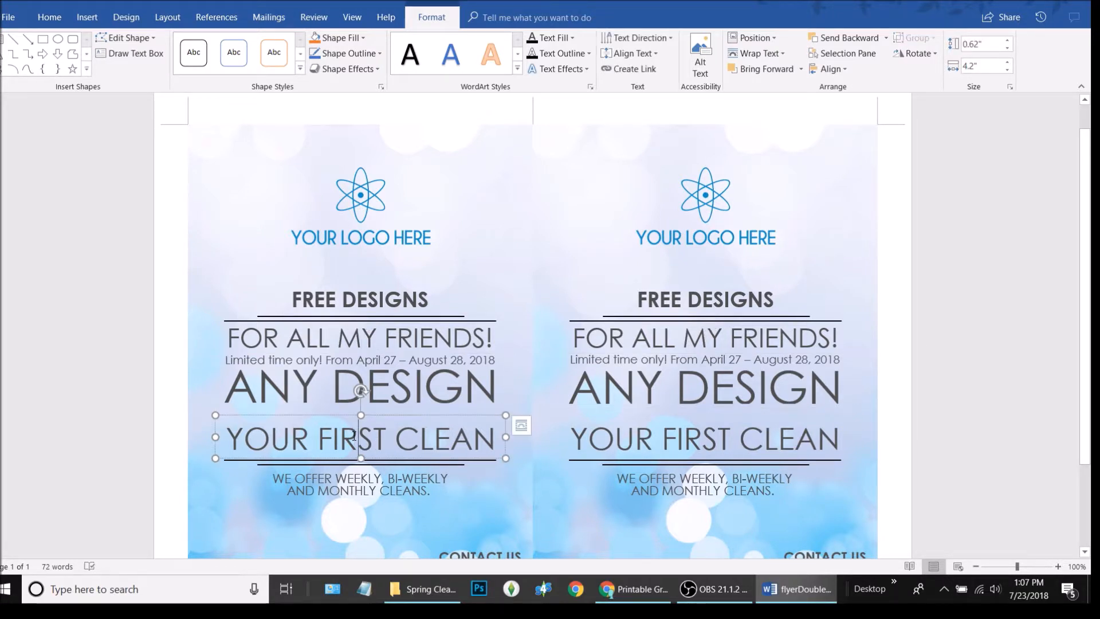
triple_click(354, 436)
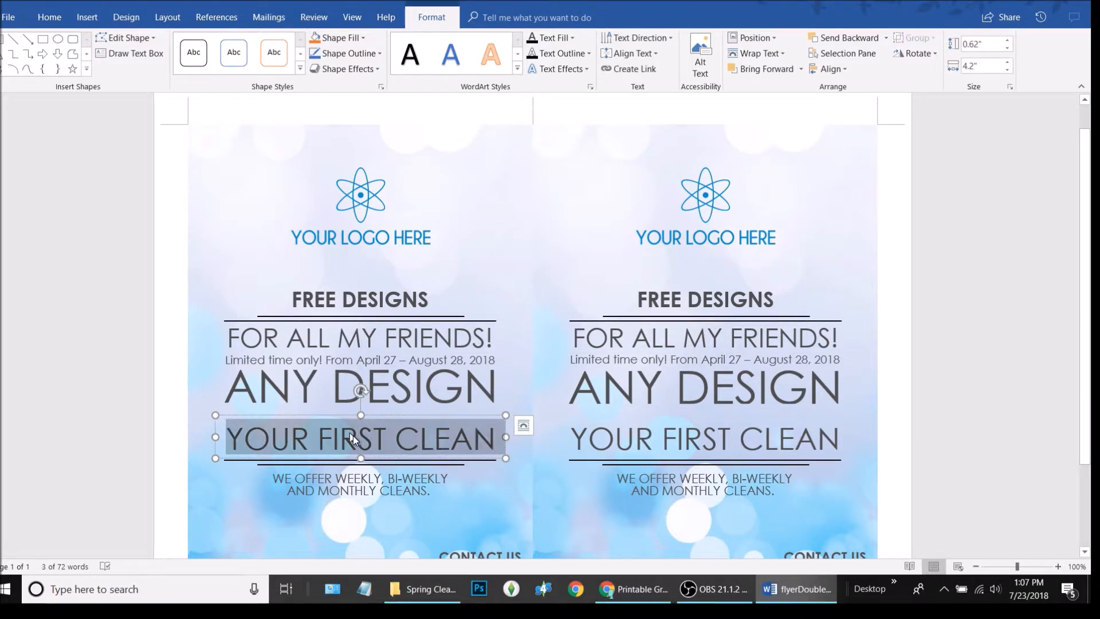
type("Act")
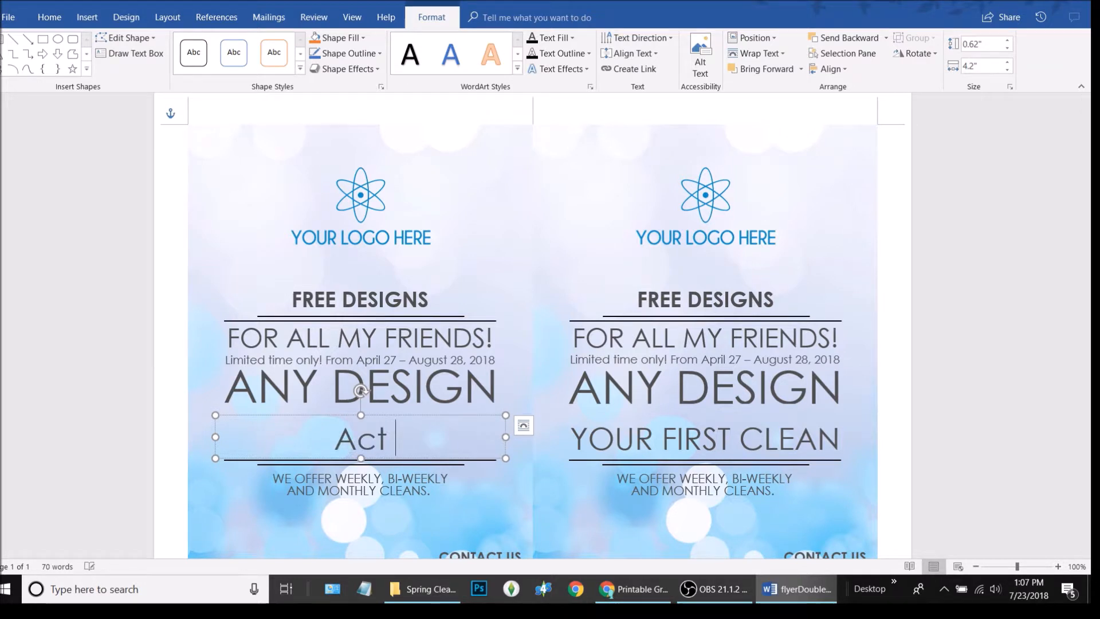
type(" now")
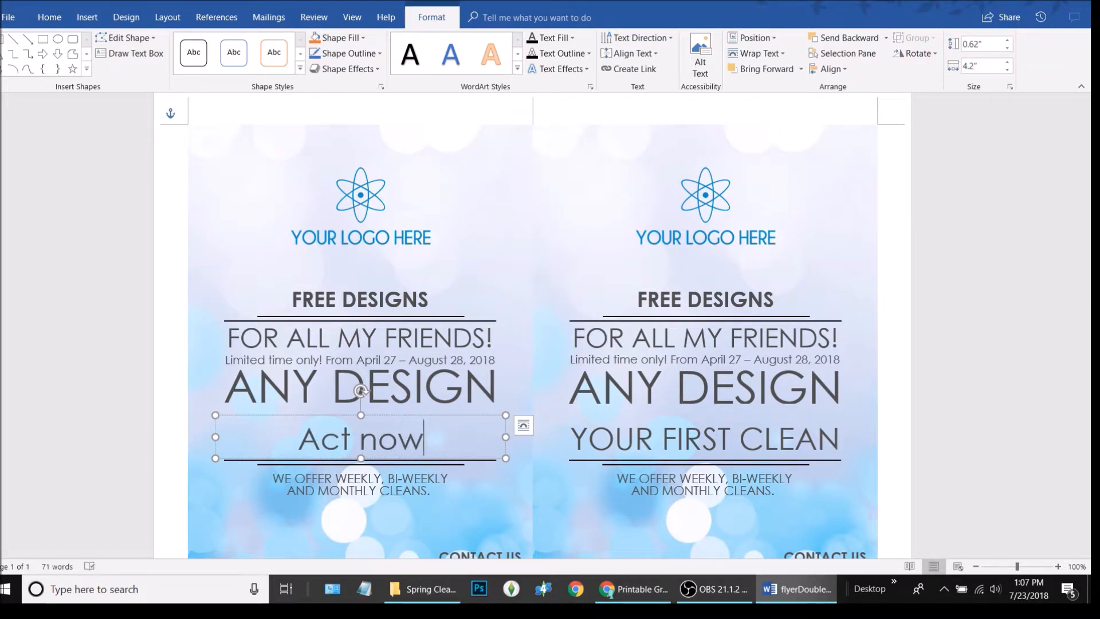
type(" and save")
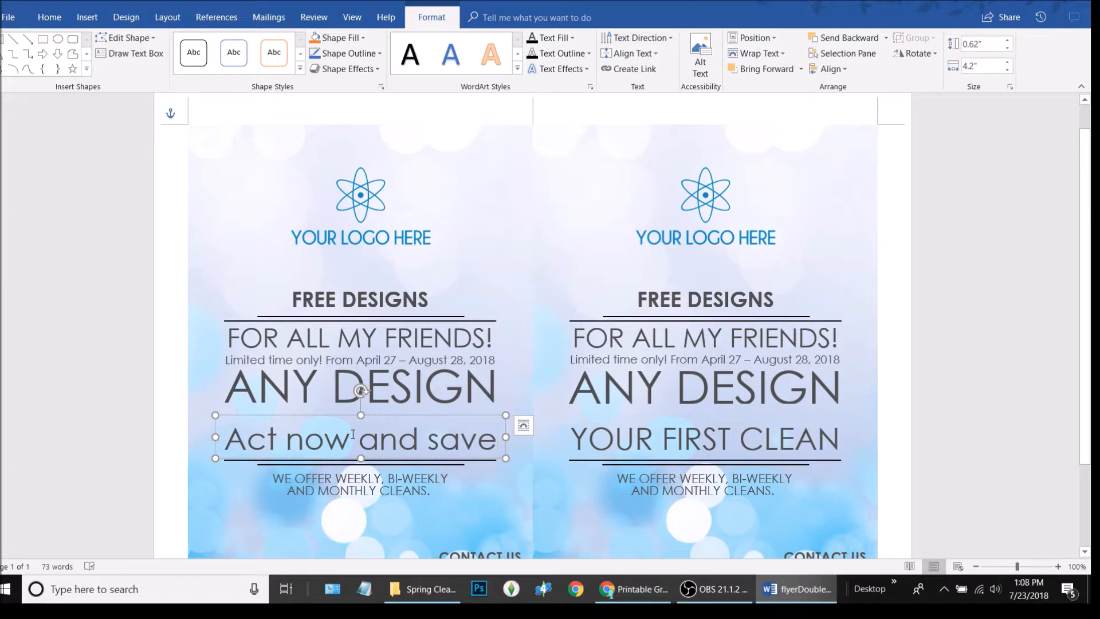
key("BackSpace")
key("BackSpace")
key("BackSpace")
key("BackSpace")
key("BackSpace")
key("BackSpace")
key("BackSpace")
key("BackSpace")
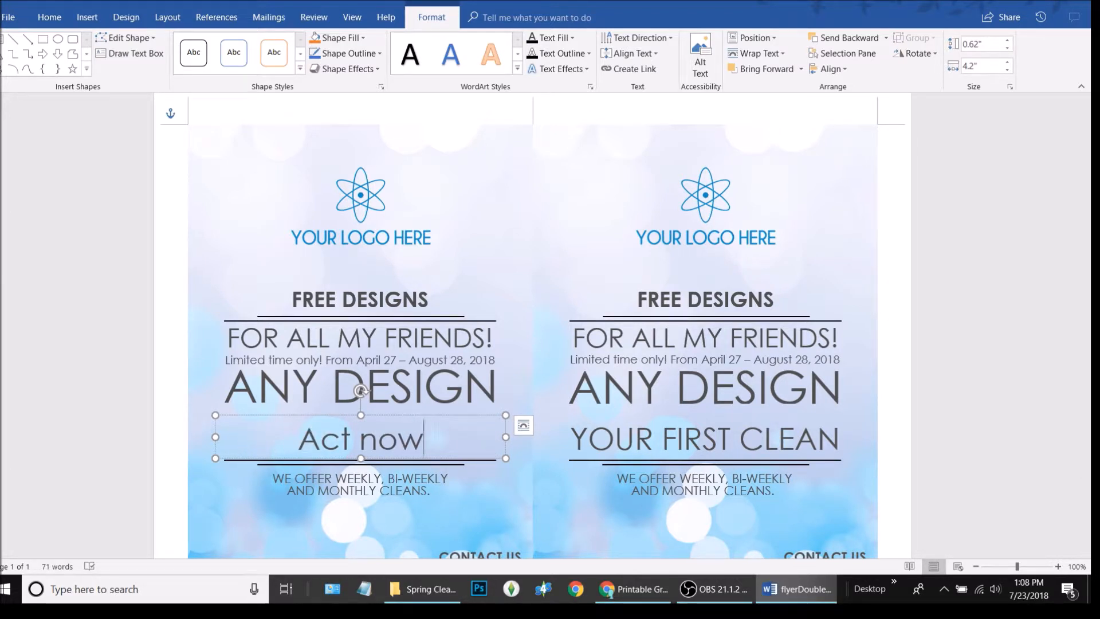
type("!")
left_click(366, 430)
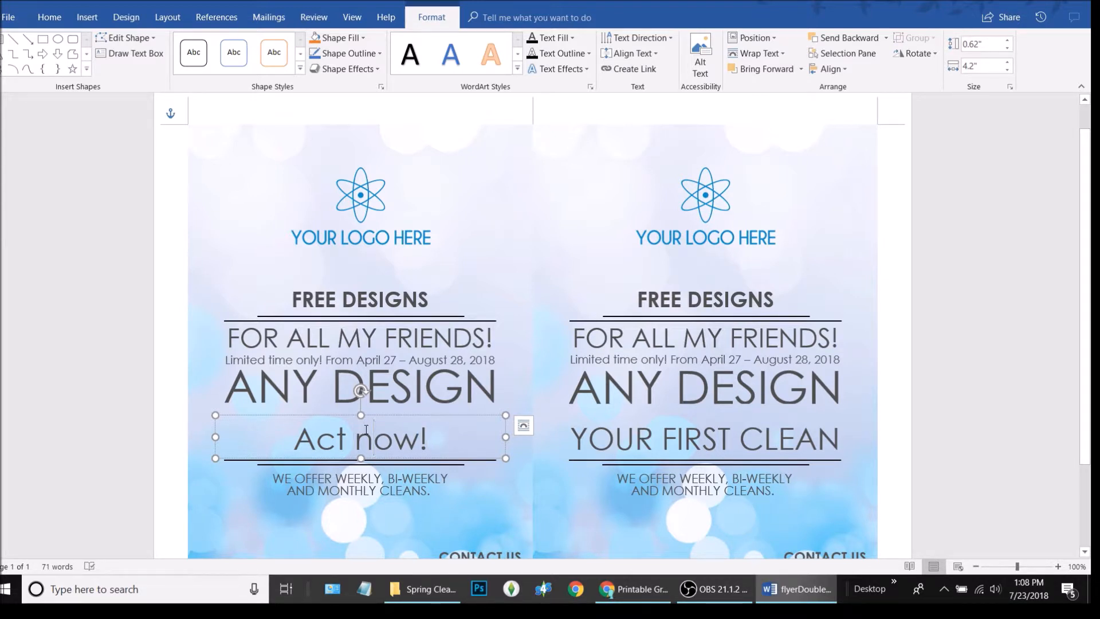
triple_click(366, 429)
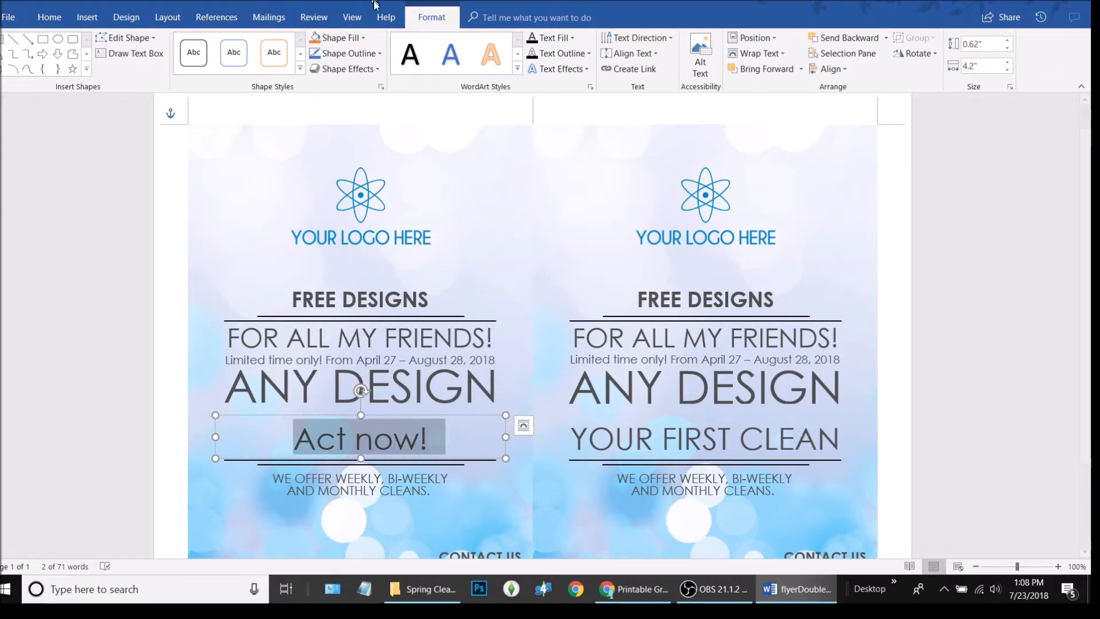
Make Act now! UPPERCASE at 48 pt and stretch its text box taller upward
left_click(50, 17)
left_click(237, 44)
left_click(281, 94)
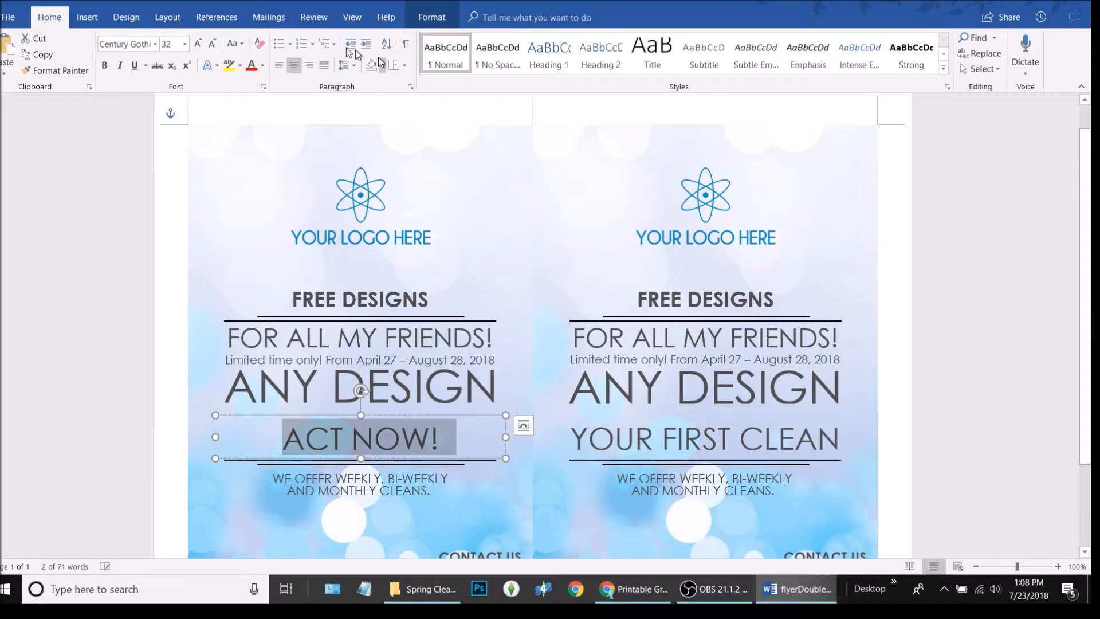
left_click(212, 44)
left_click(196, 45)
left_click(197, 45)
left_click(197, 45)
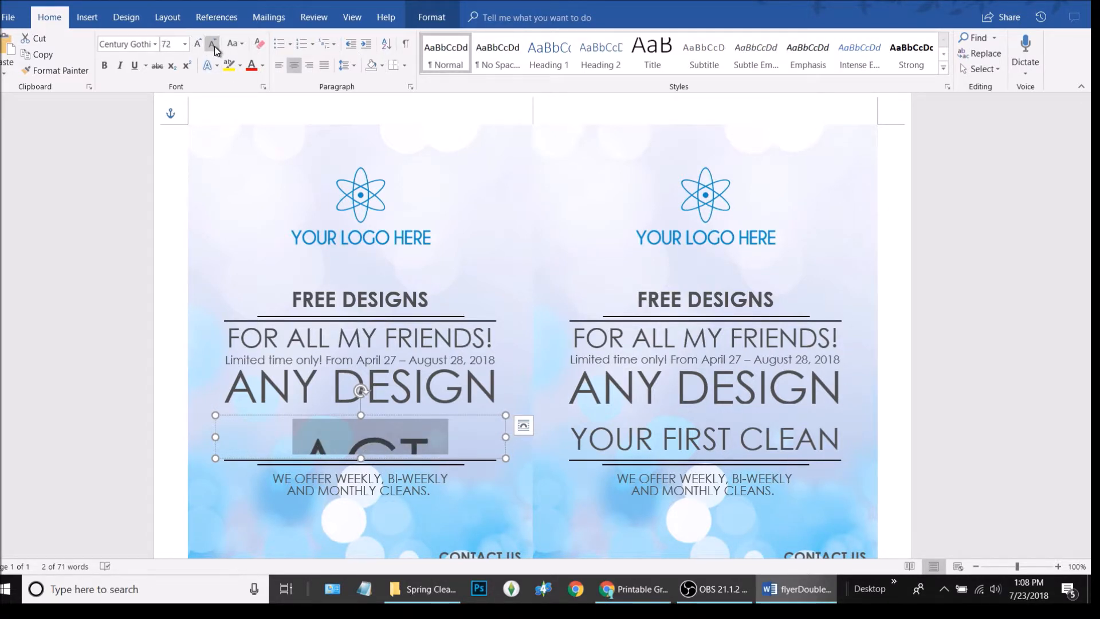
left_click(213, 44)
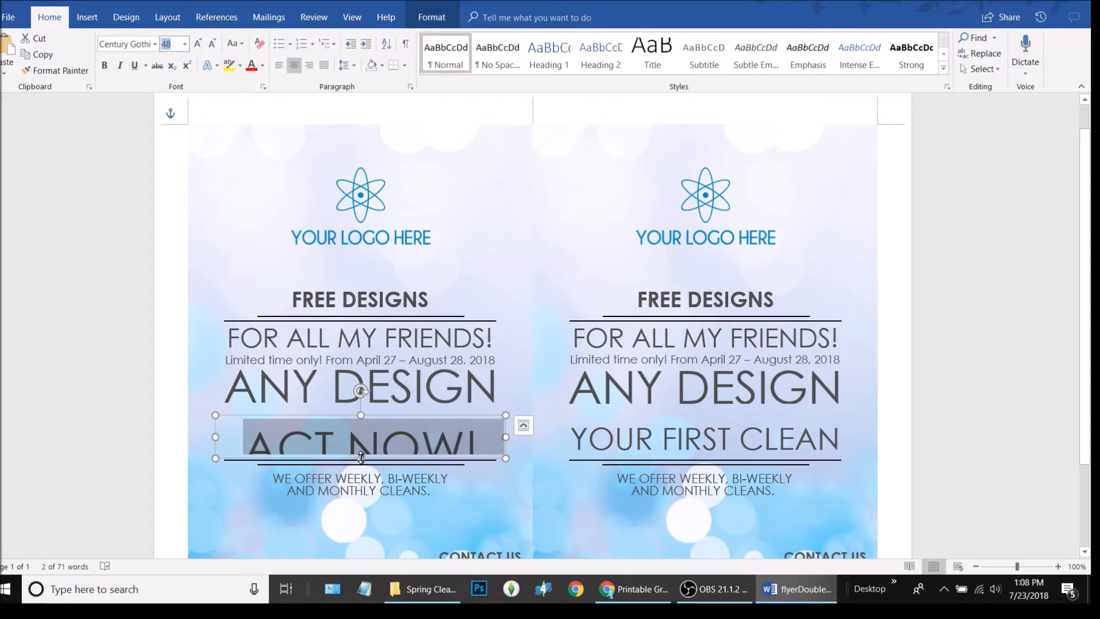
left_click_drag(361, 415, 363, 398)
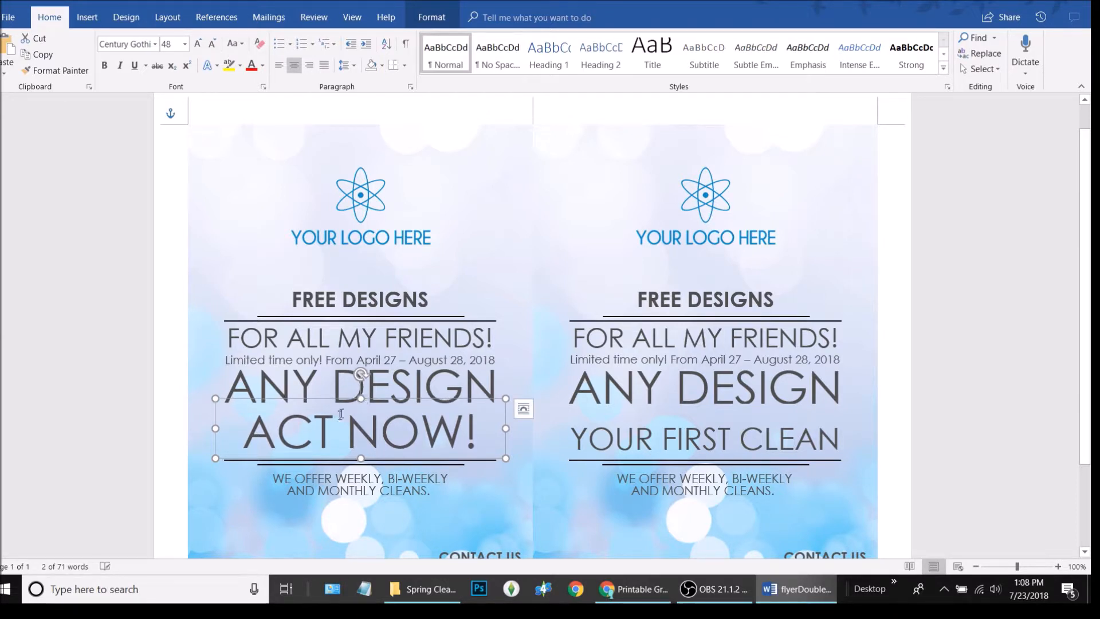
Select the left ACT NOW! line and try font sizes 49 and 72, returning to 48 pt
left_click(348, 429)
triple_click(349, 430)
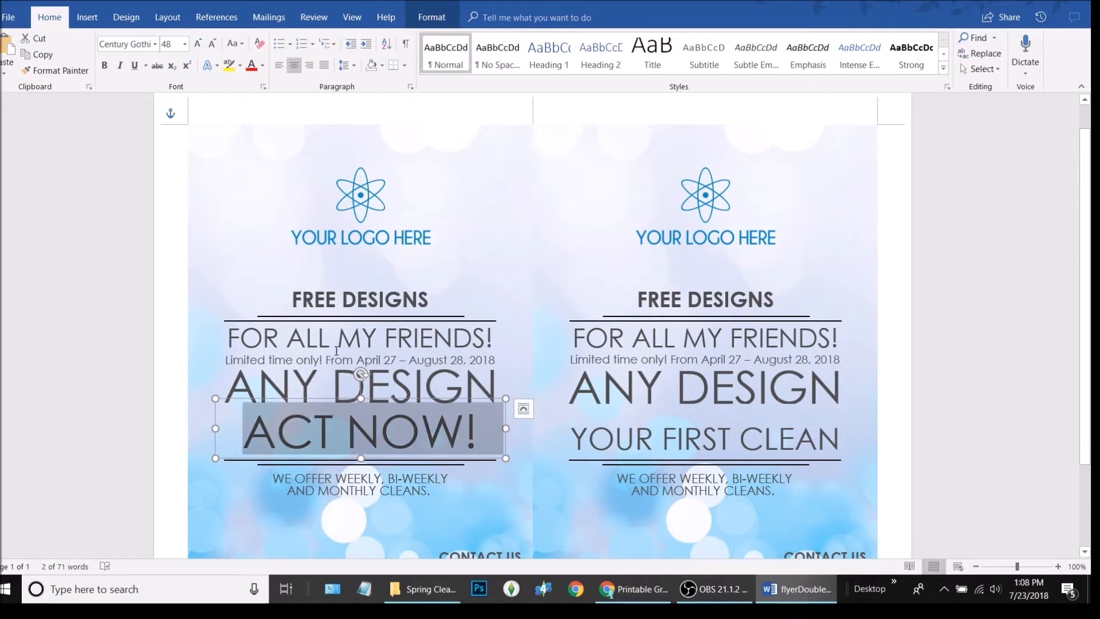
left_click(202, 42)
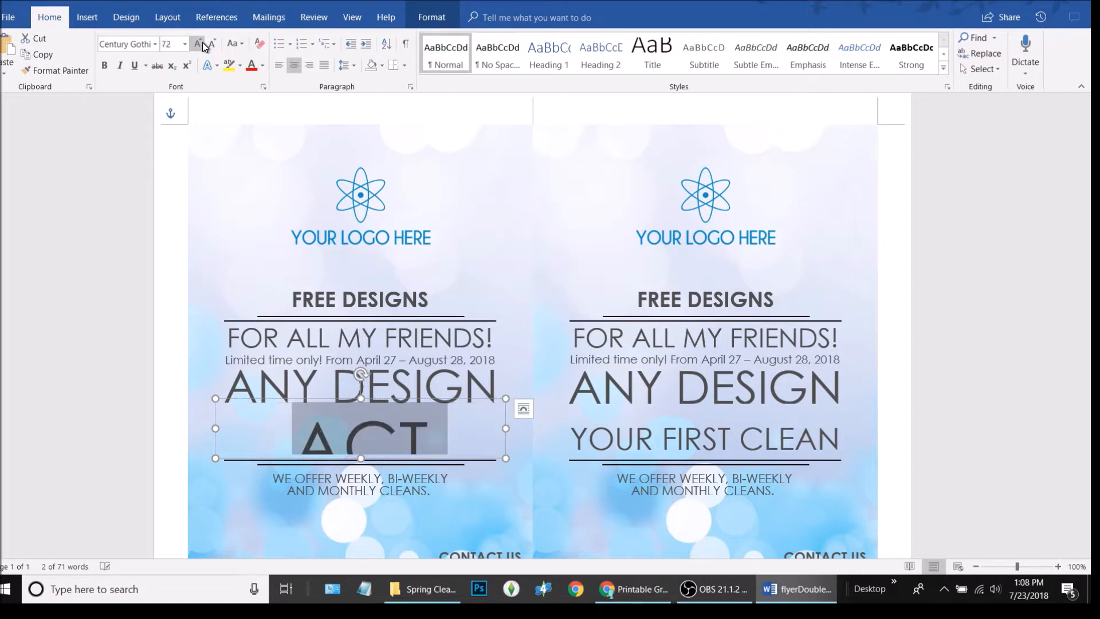
left_click(211, 44)
left_click(172, 45)
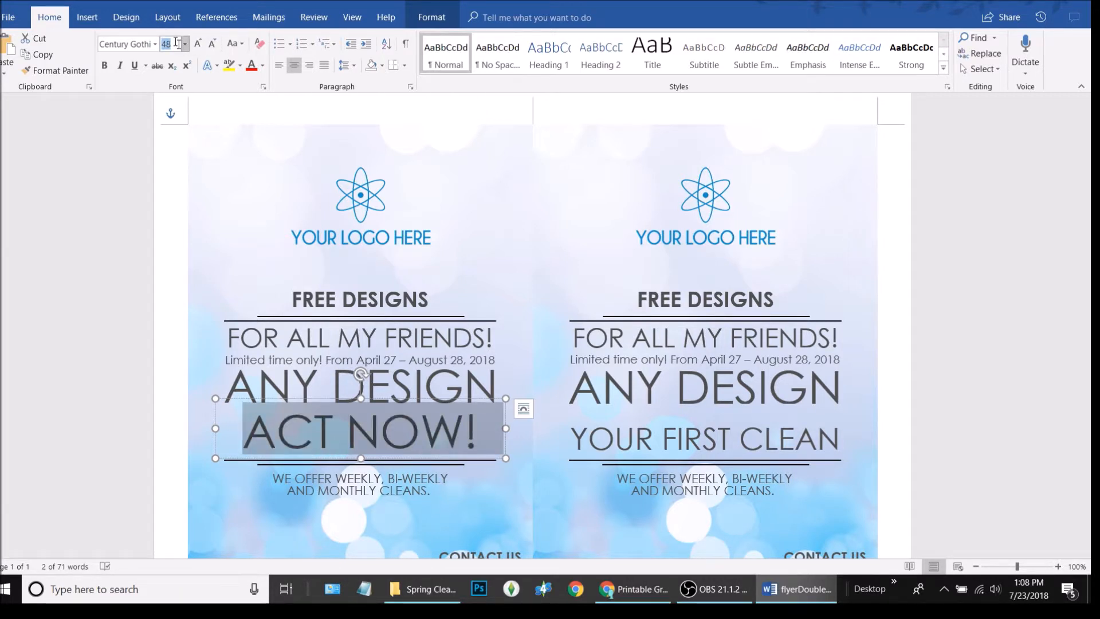
type("49")
key("Return")
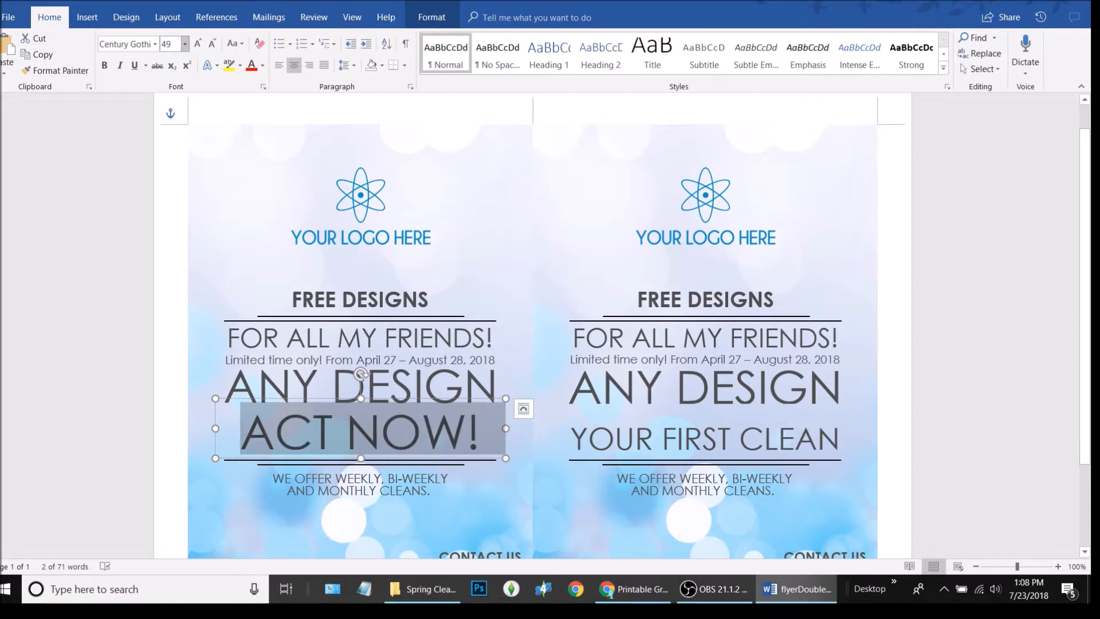
left_click(208, 46)
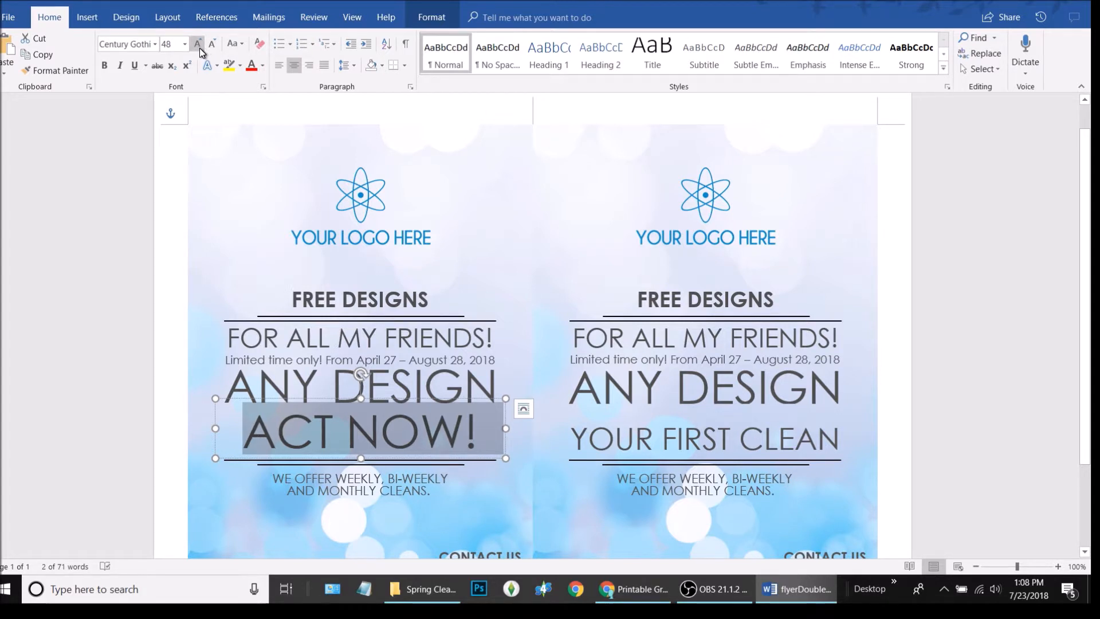
left_click(198, 45)
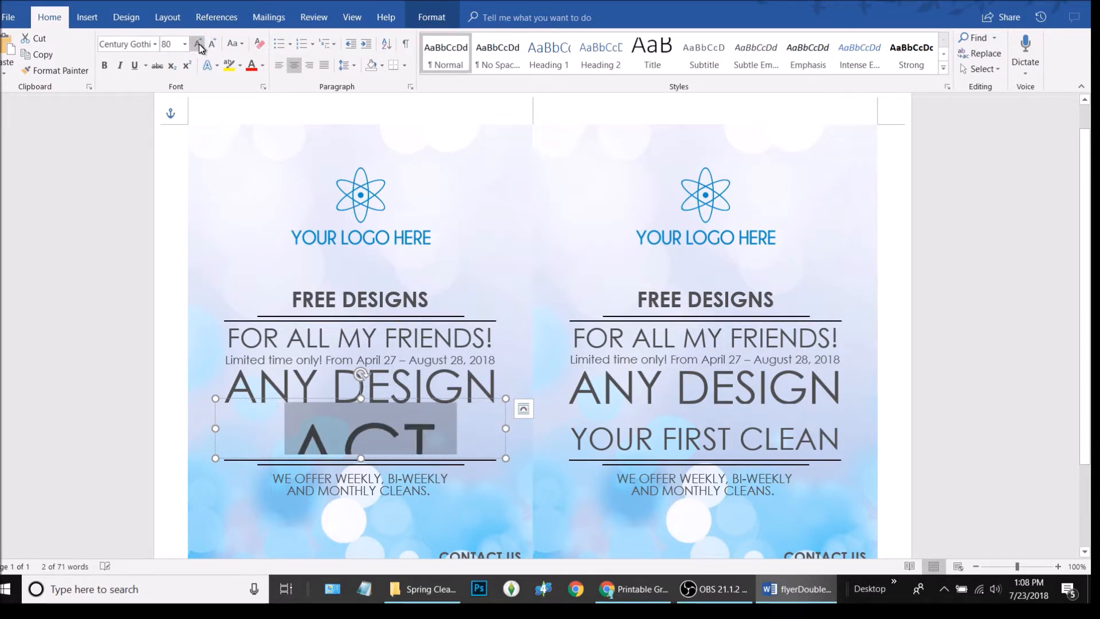
left_click(212, 43)
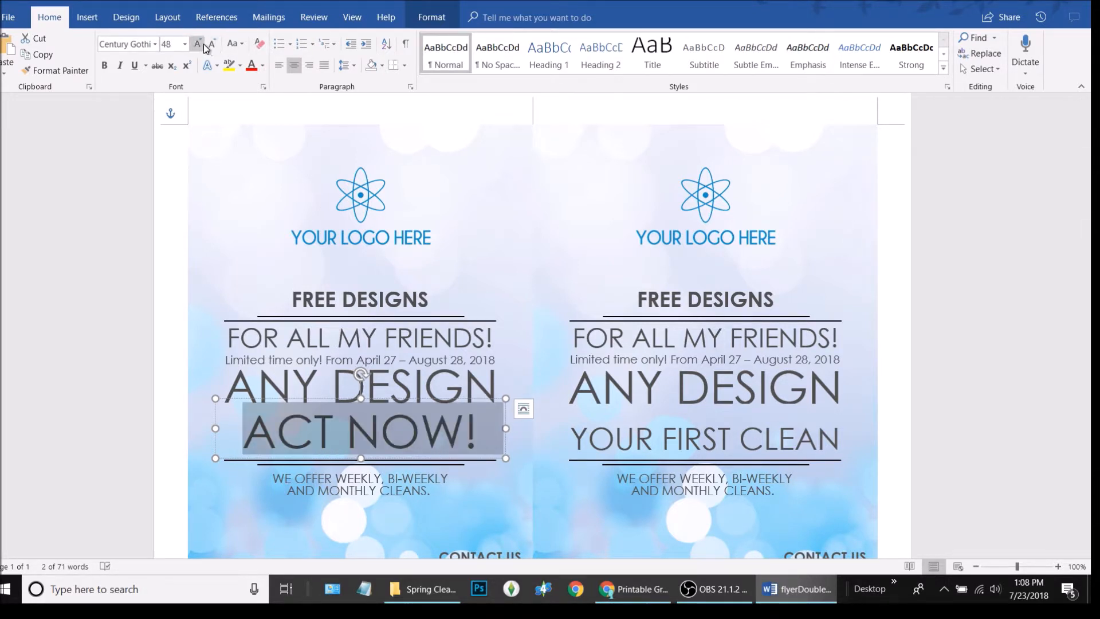
Enlarge the left ACT NOW! line to 55.5 pt
left_click(177, 46)
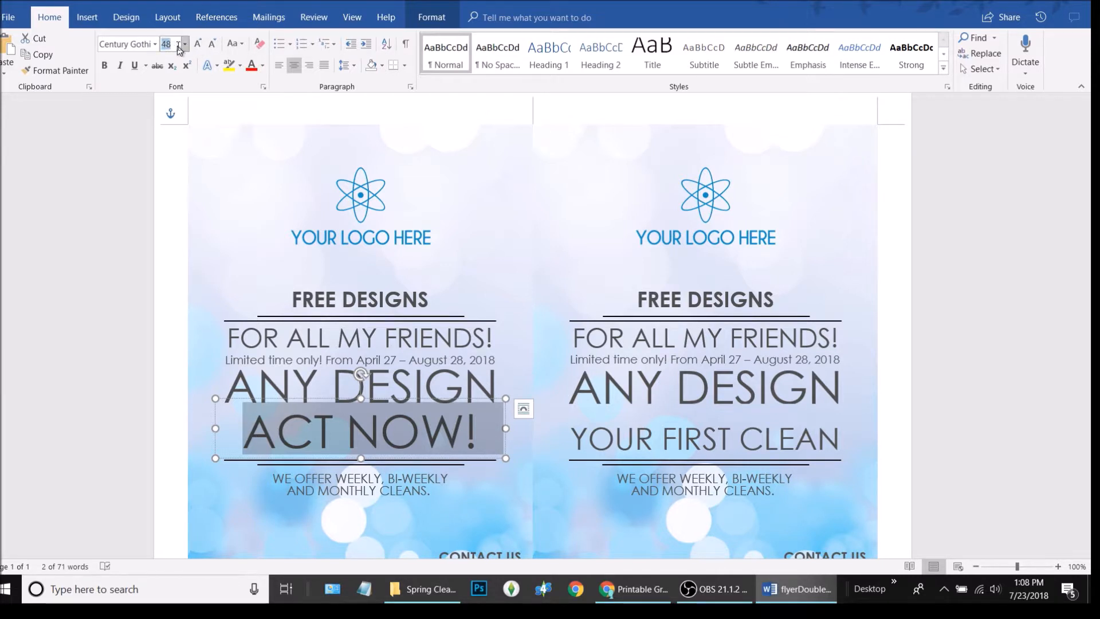
type("50")
key("Return")
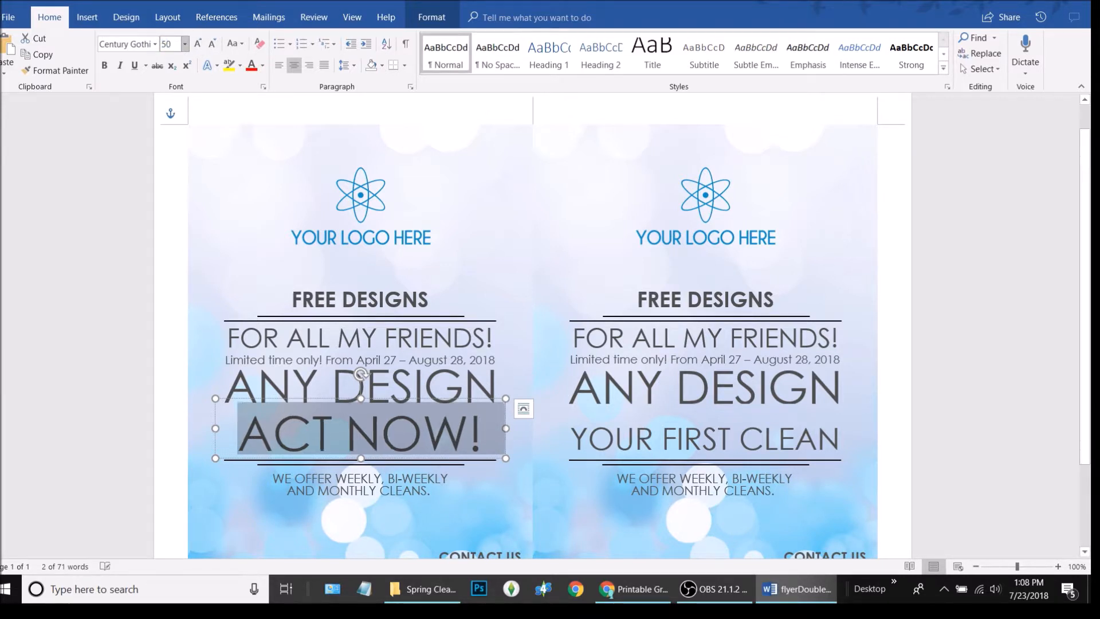
left_click(175, 44)
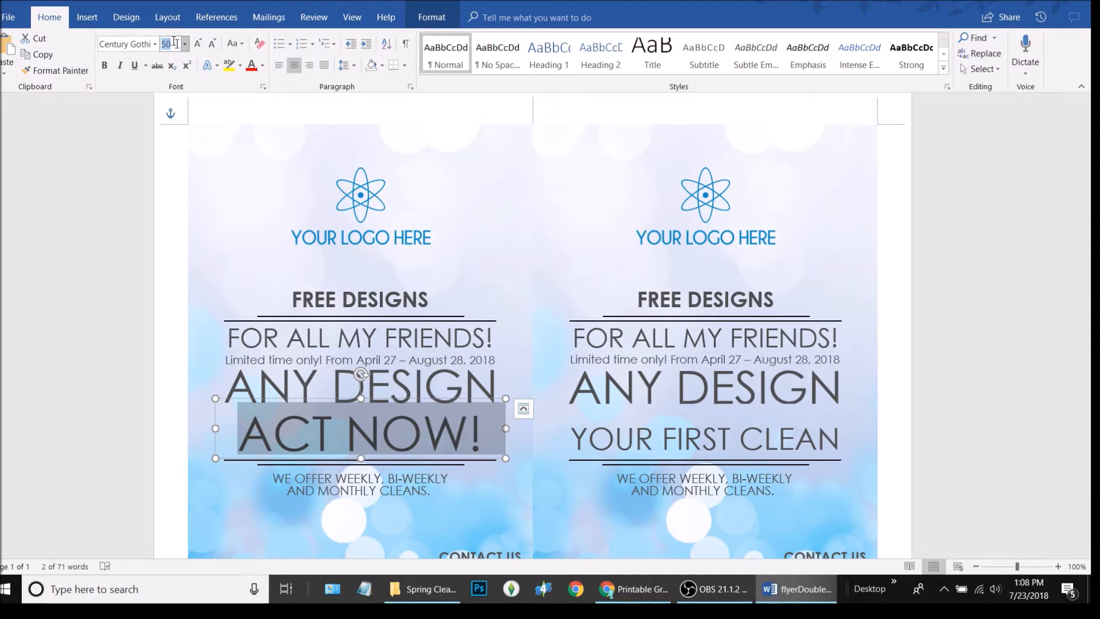
type("55")
key("Return")
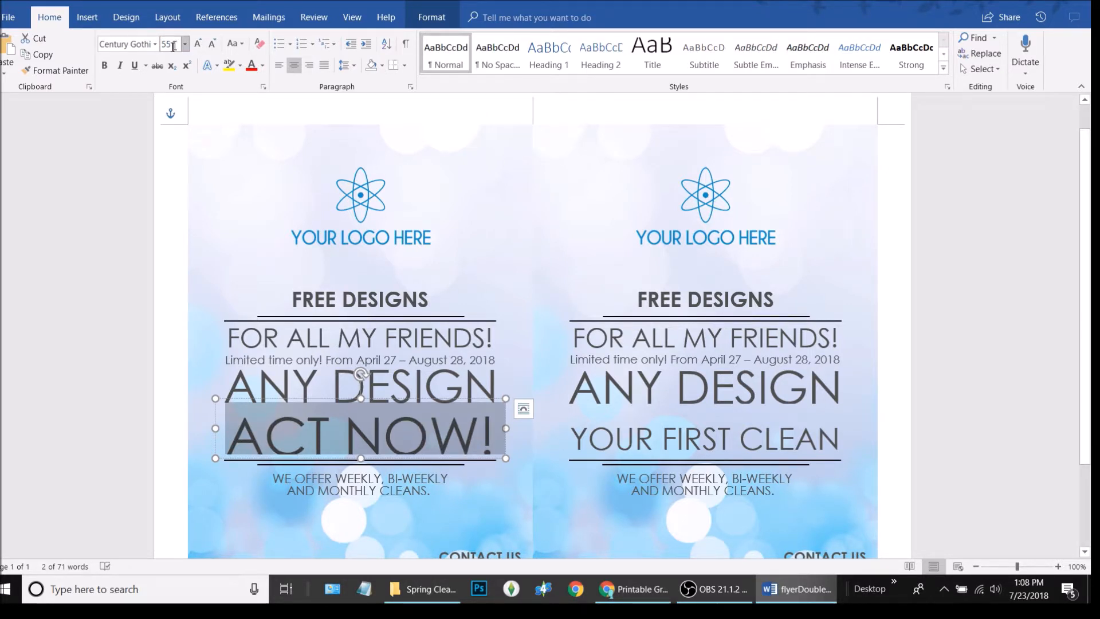
type(".5")
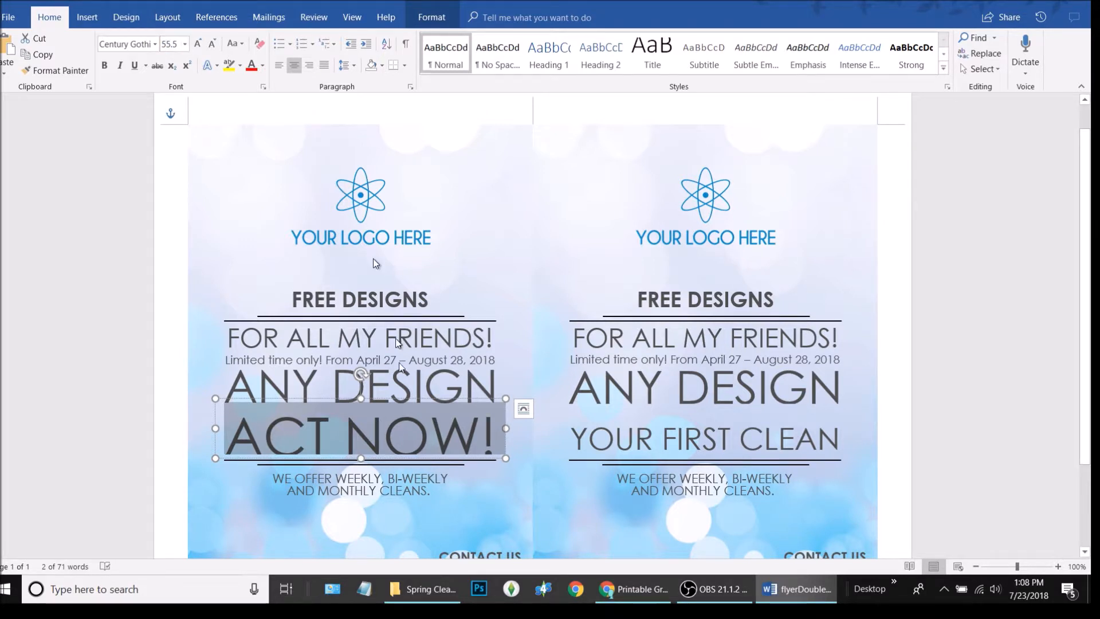
Raise the left ACT NOW! text box slightly
left_click(363, 401)
left_click_drag(362, 402, 362, 396)
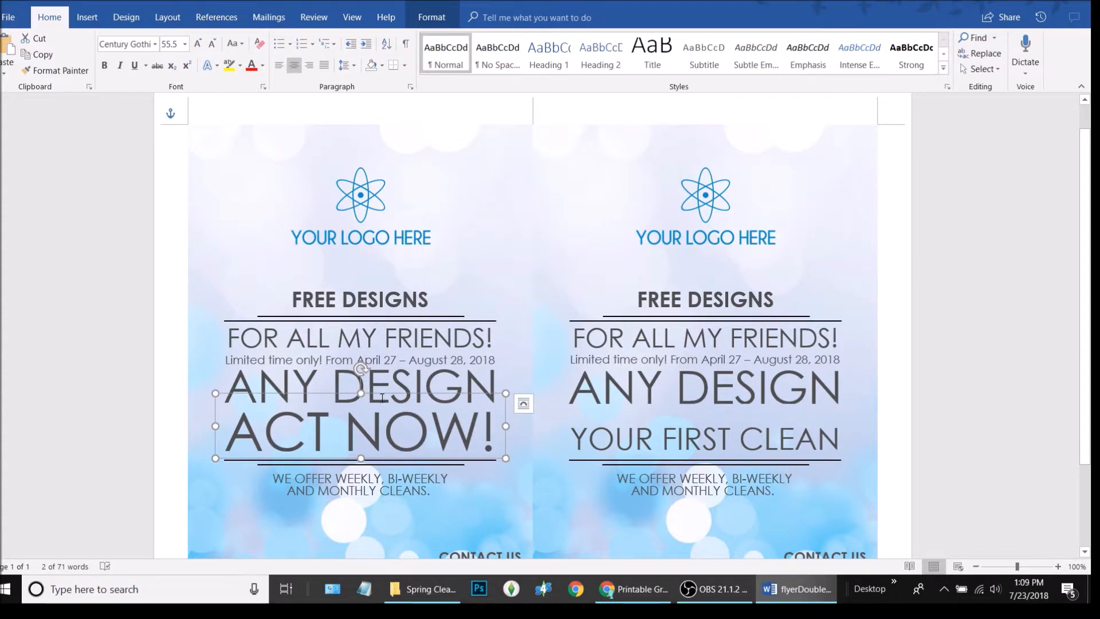
left_click_drag(383, 392, 382, 388)
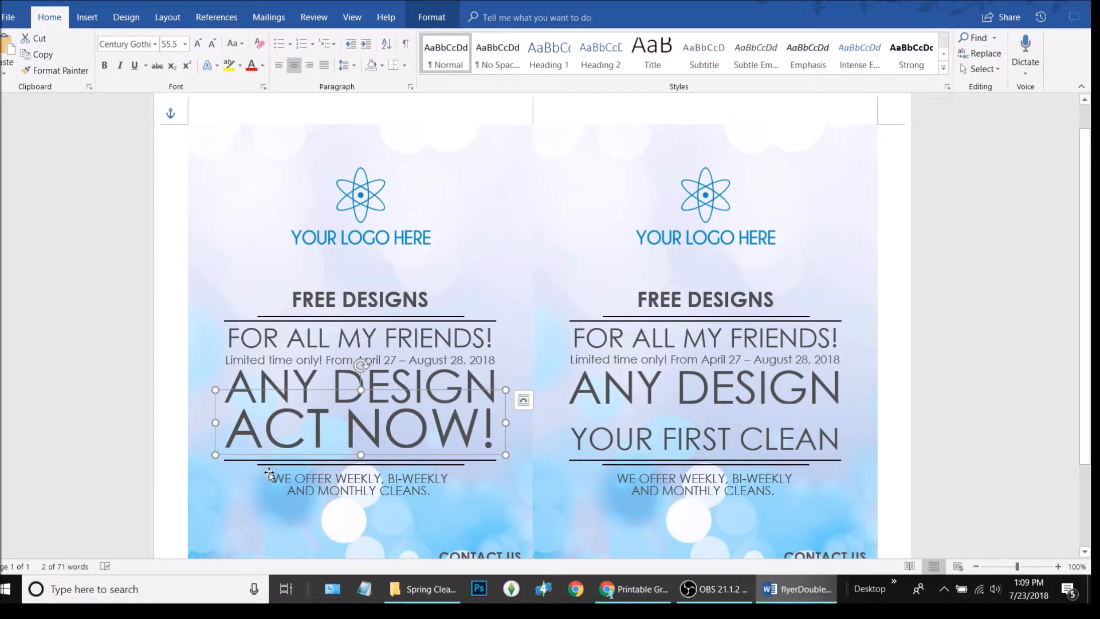
Select the left ACT NOW! line to copy, then select YOUR FIRST CLEAN on the right flyer
triple_click(412, 420)
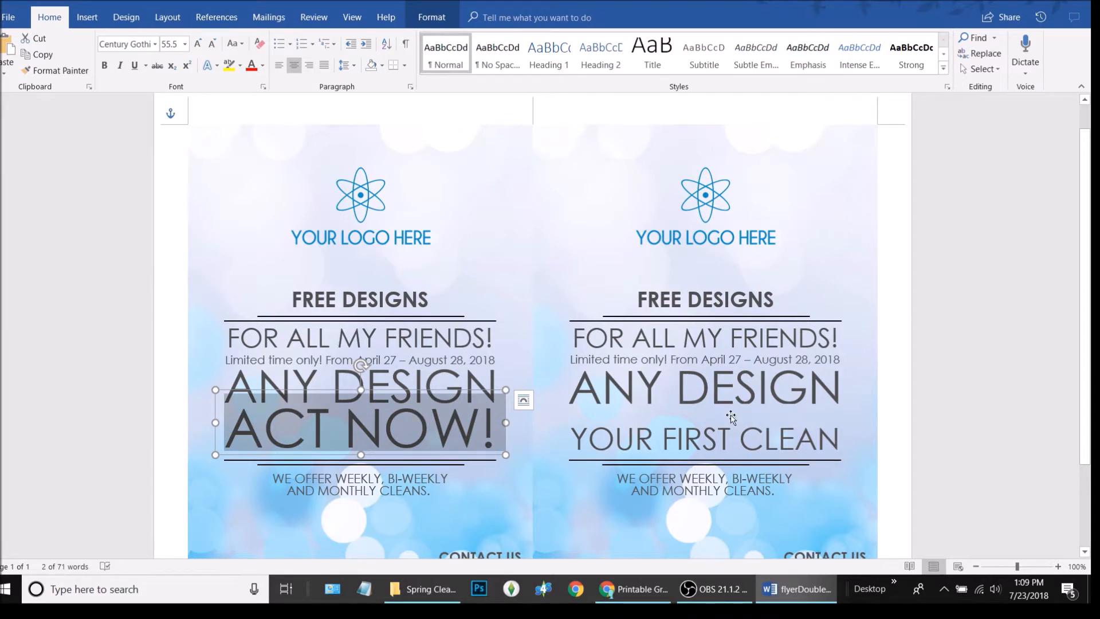
left_click(741, 434)
triple_click(742, 433)
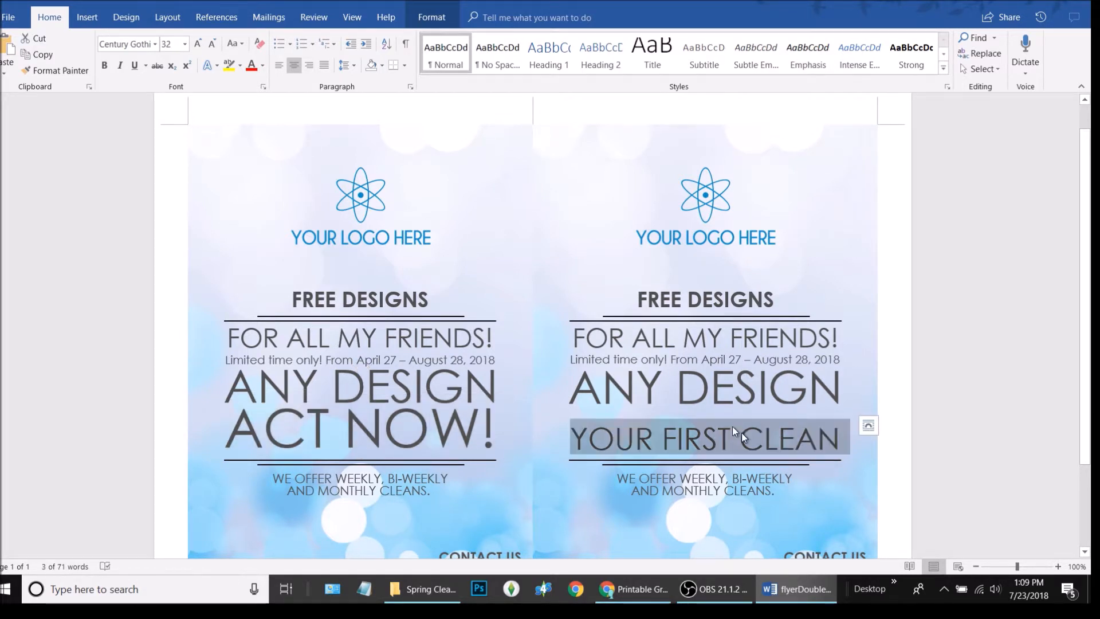
left_click(403, 429)
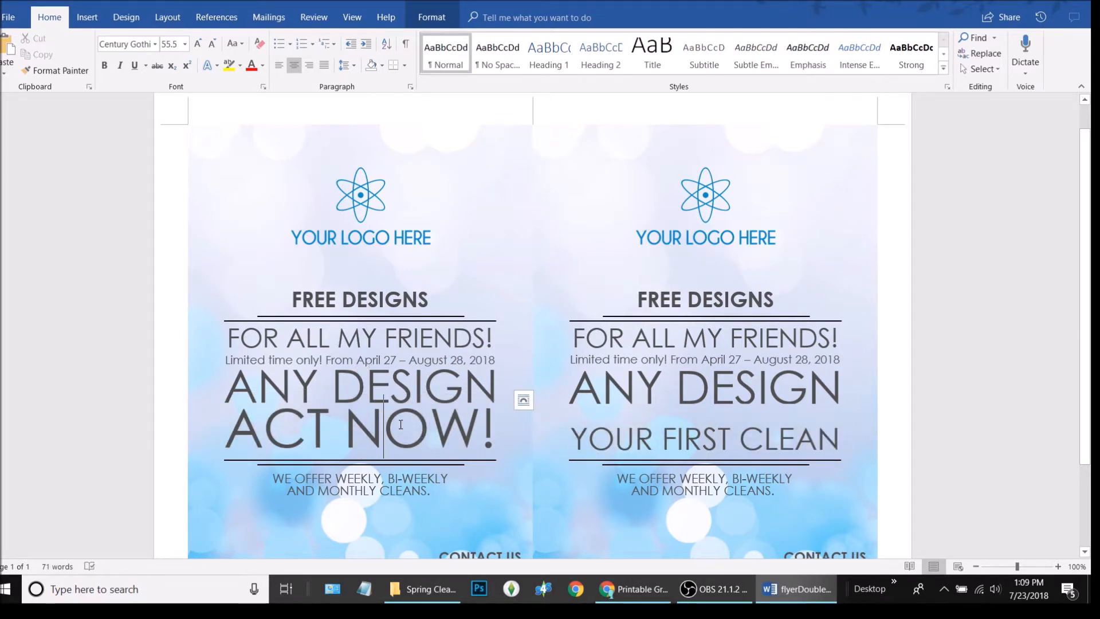
triple_click(402, 428)
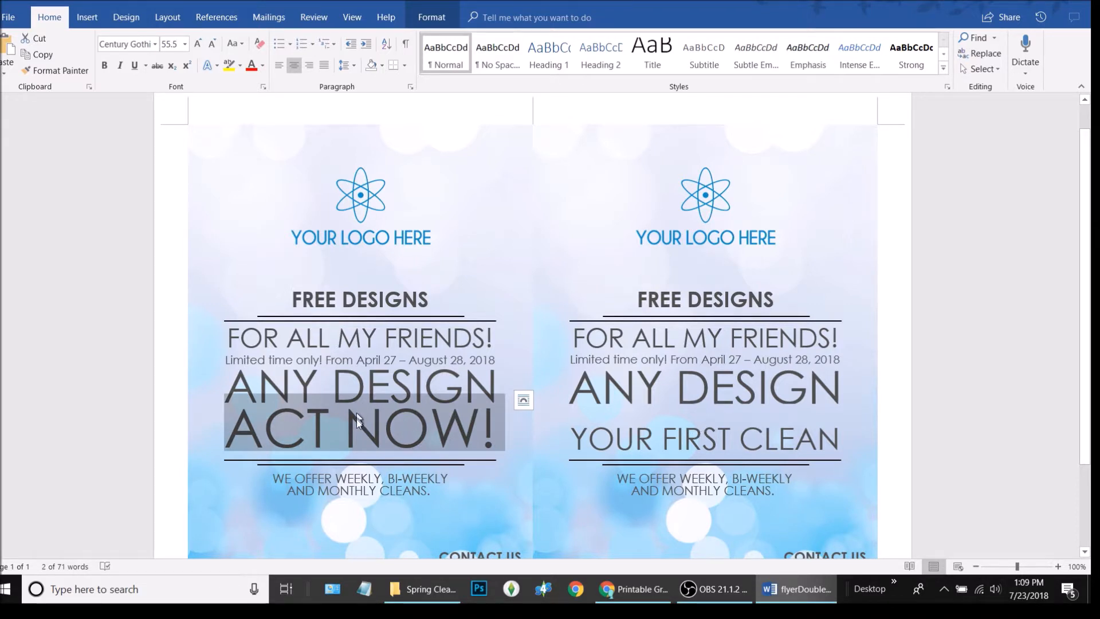
triple_click(717, 431)
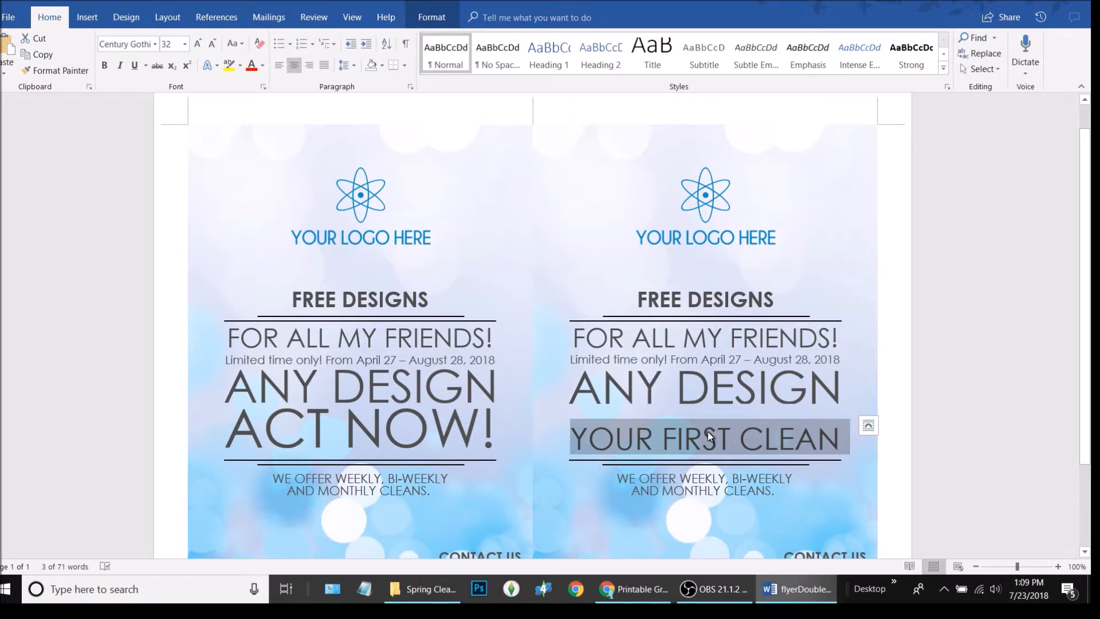
Paste ACT NOW! over YOUR FIRST CLEAN and move it up under ANY DESIGN
key("ctrl+v")
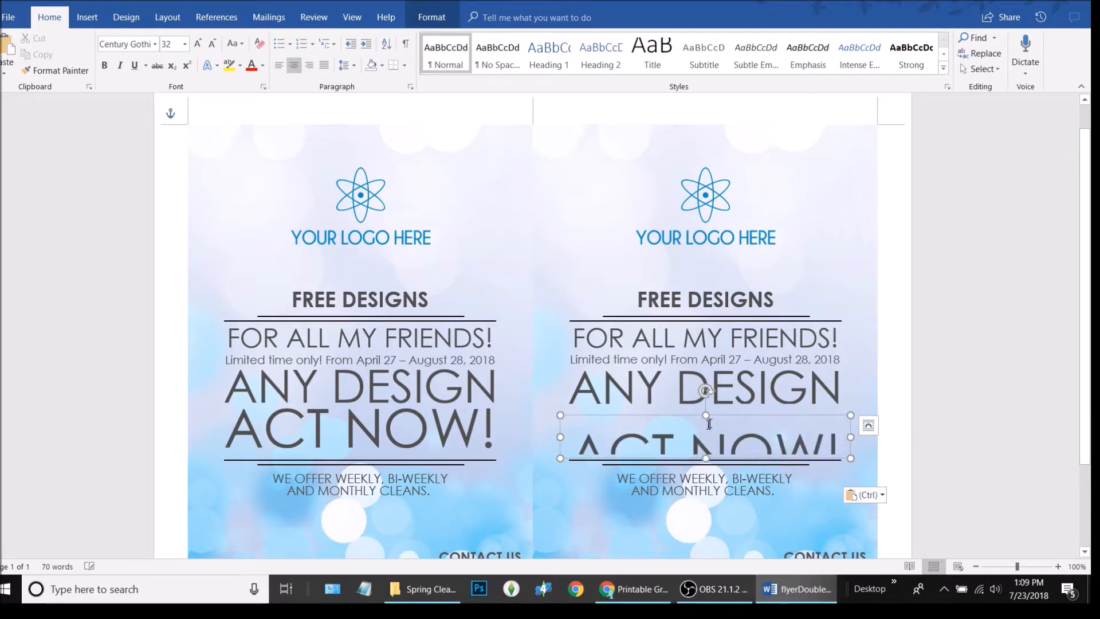
left_click_drag(703, 411, 718, 387)
left_click_drag(718, 388, 720, 395)
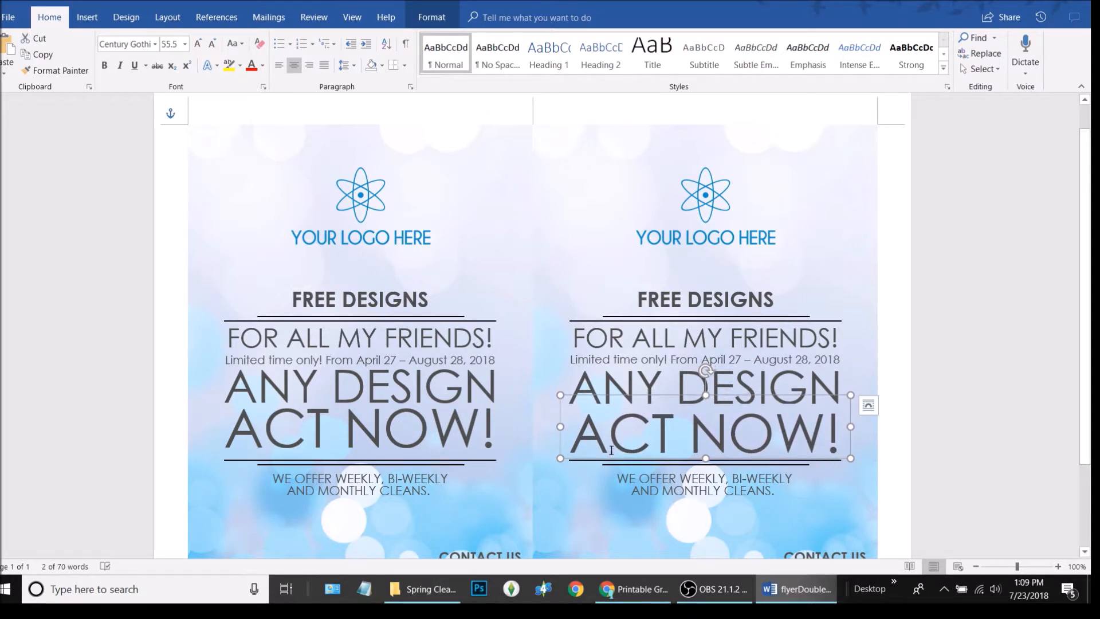
Align both flyers' ACT NOW! boxes with Align Middle
left_click(689, 431)
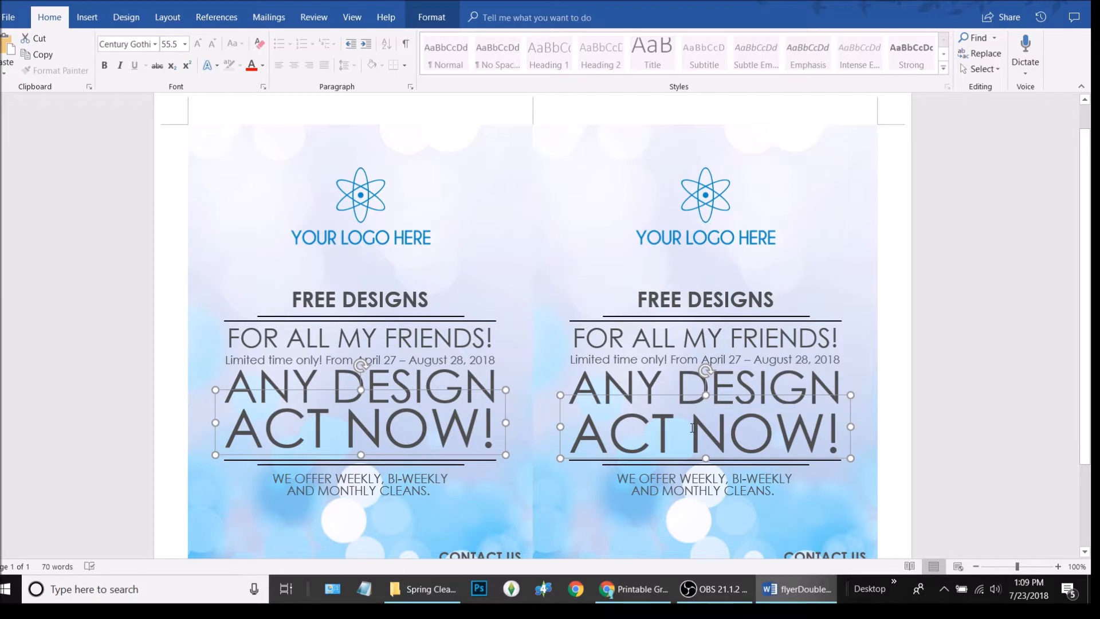
left_click(297, 429, "shift")
left_click(414, 23)
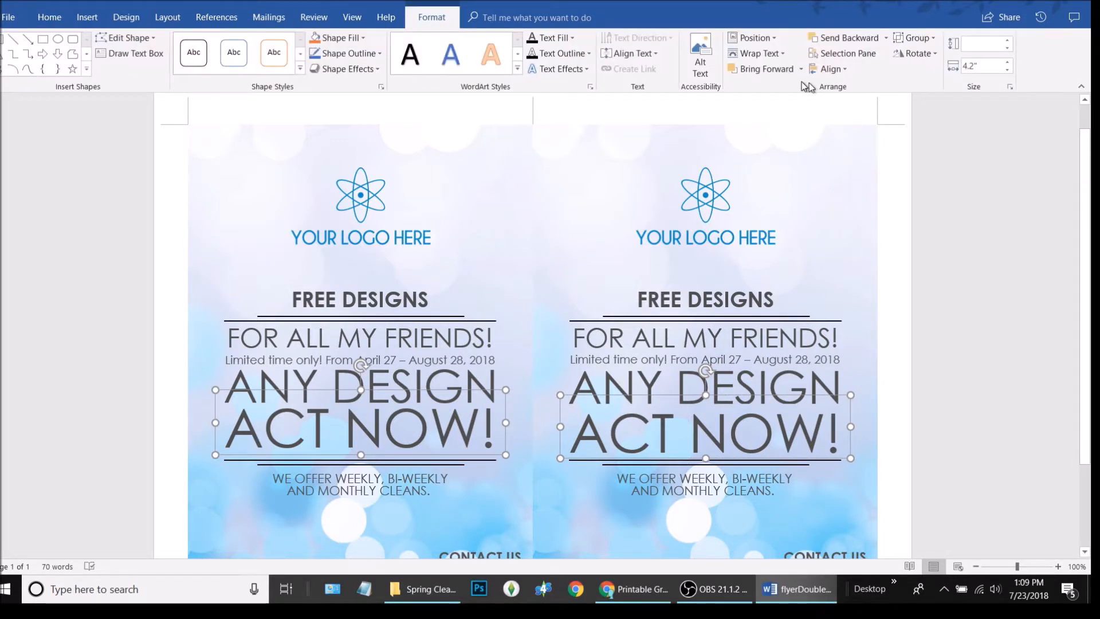
left_click(828, 69)
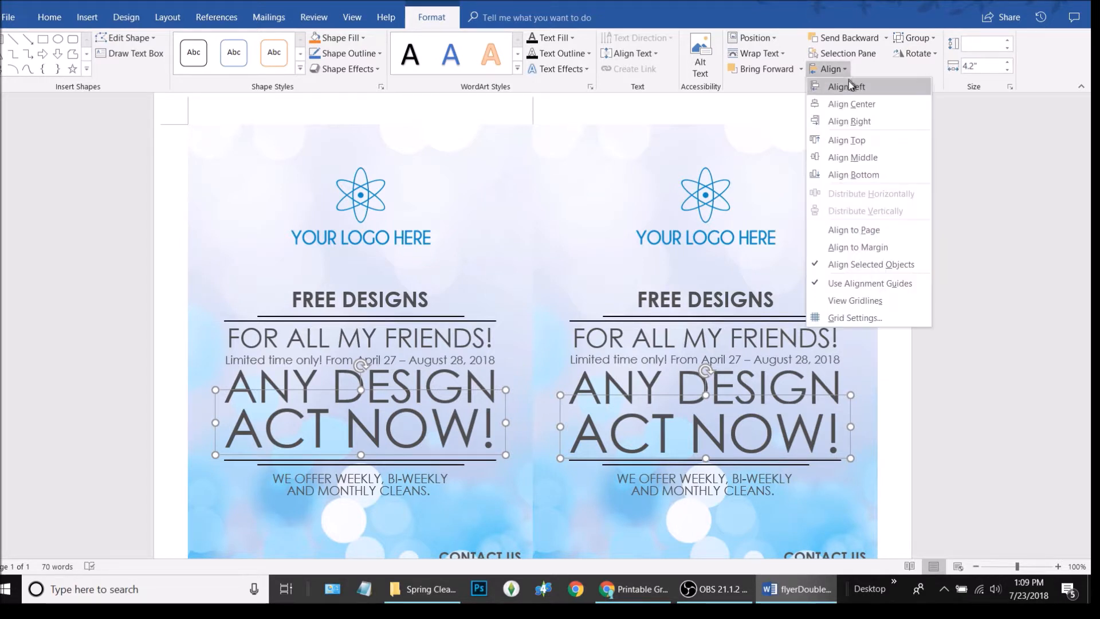
left_click(862, 157)
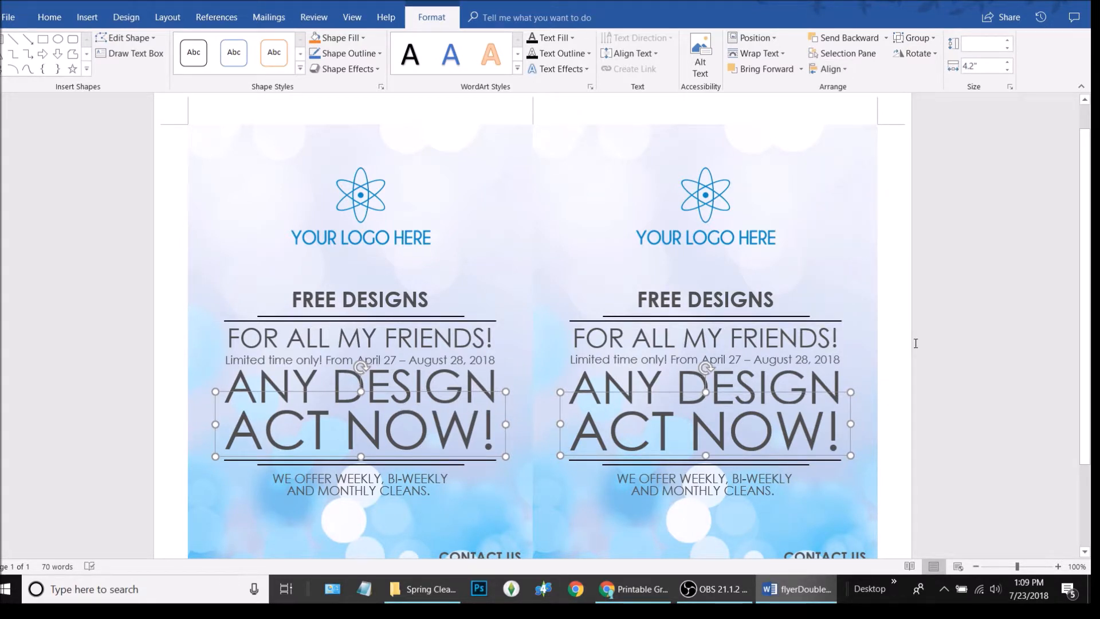
left_click(974, 356)
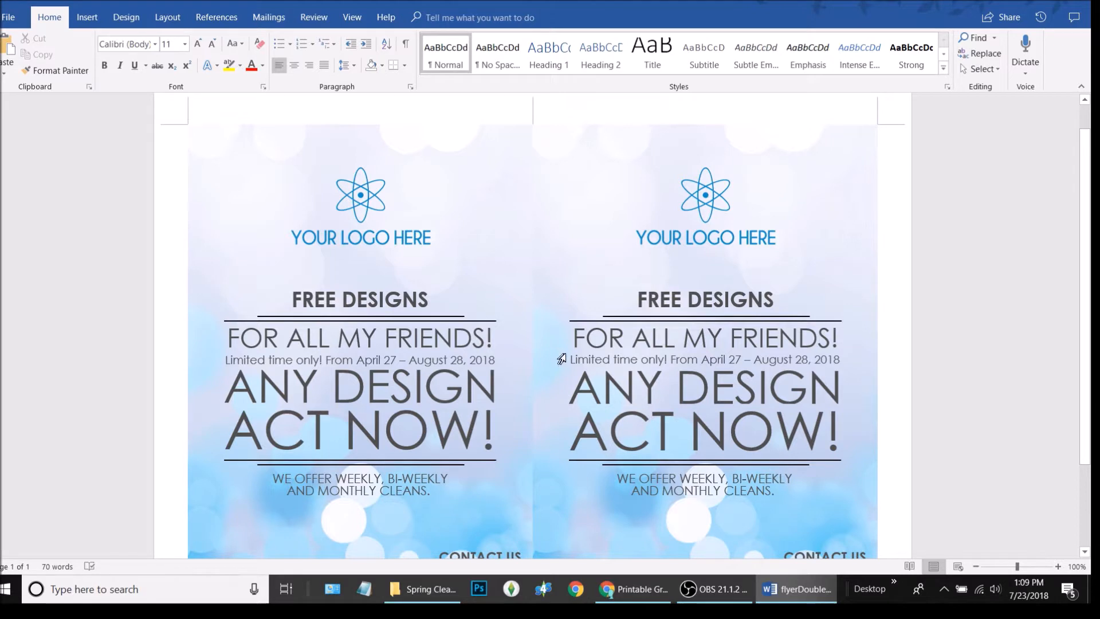
Replace the left slogan with two lines reading 'We offer deals almost / Every day for everyone'
scroll(562, 359, "down", 3)
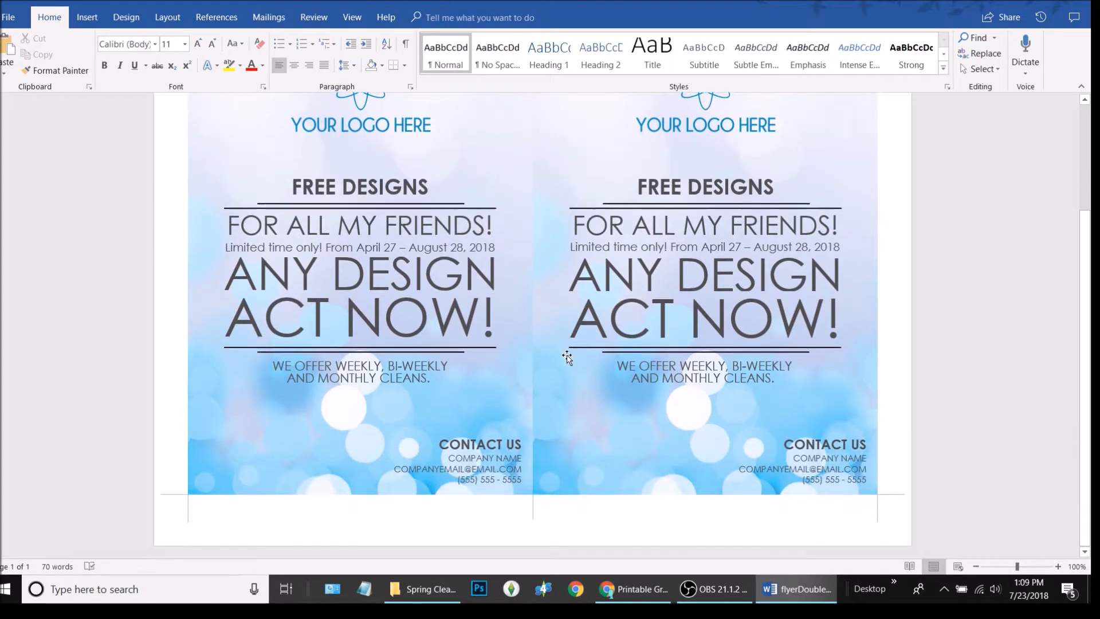
left_click(331, 369)
left_click_drag(437, 382, 281, 349)
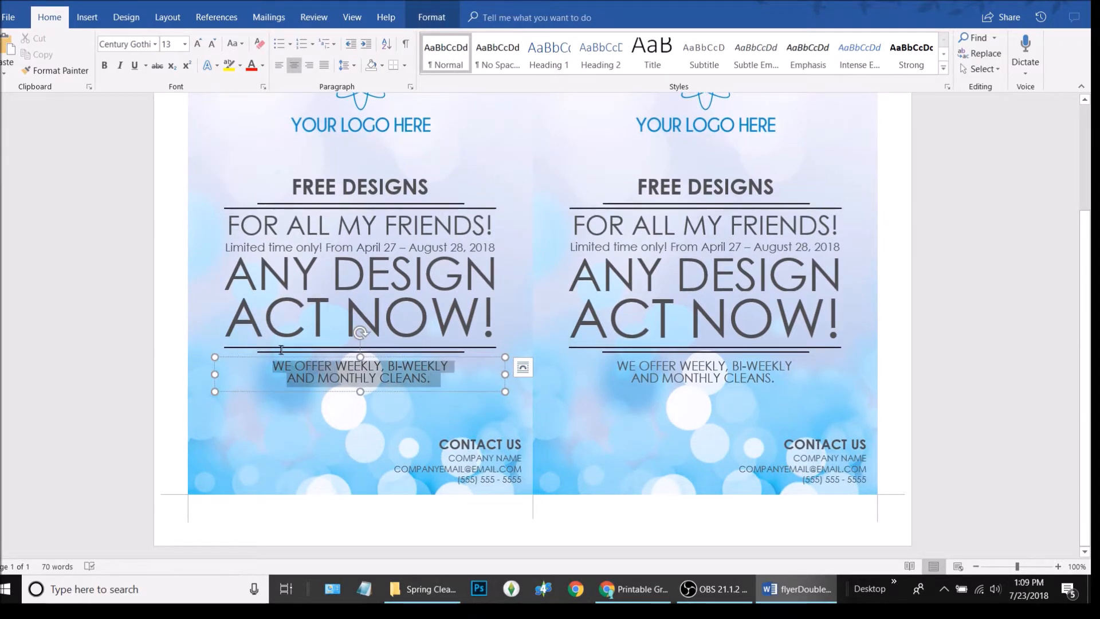
type("We offer deals almost")
key("Return")
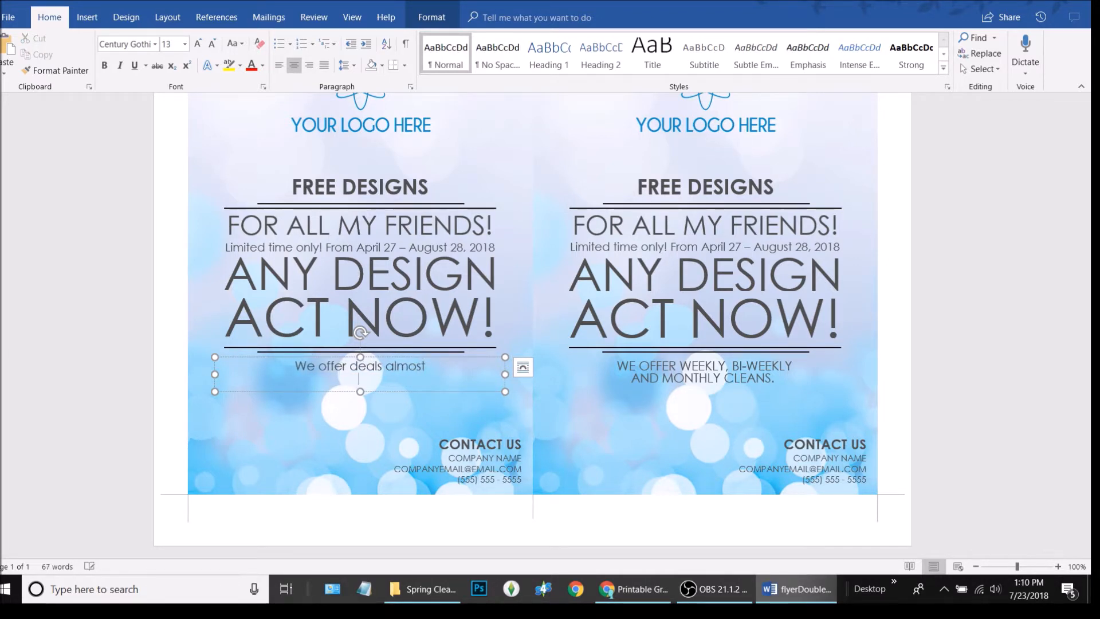
type("eals almost Every day for")
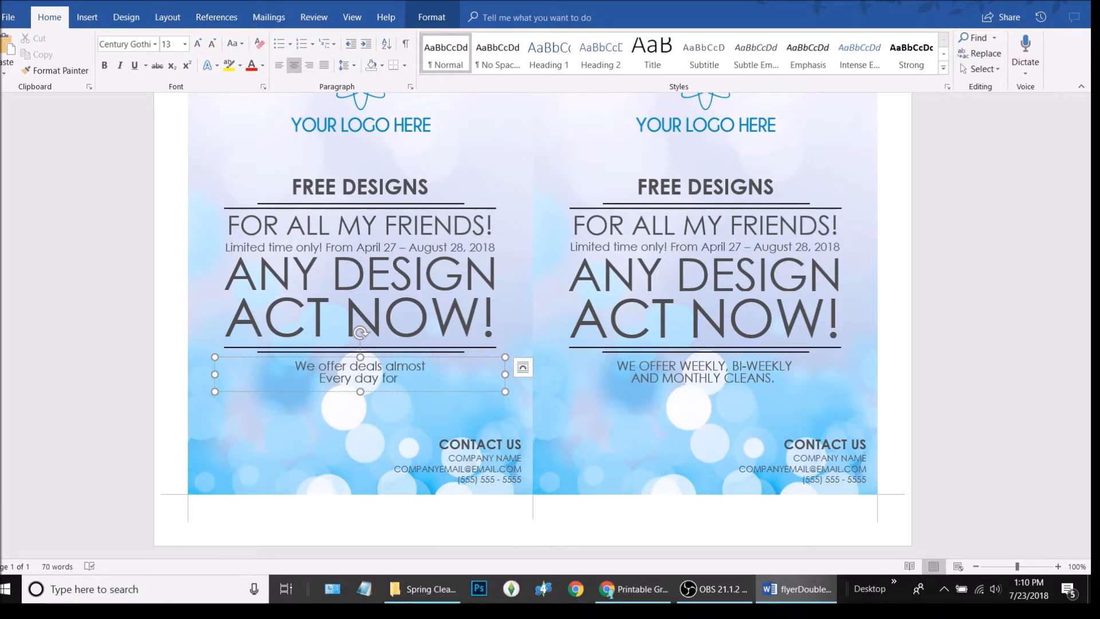
type(" everybe")
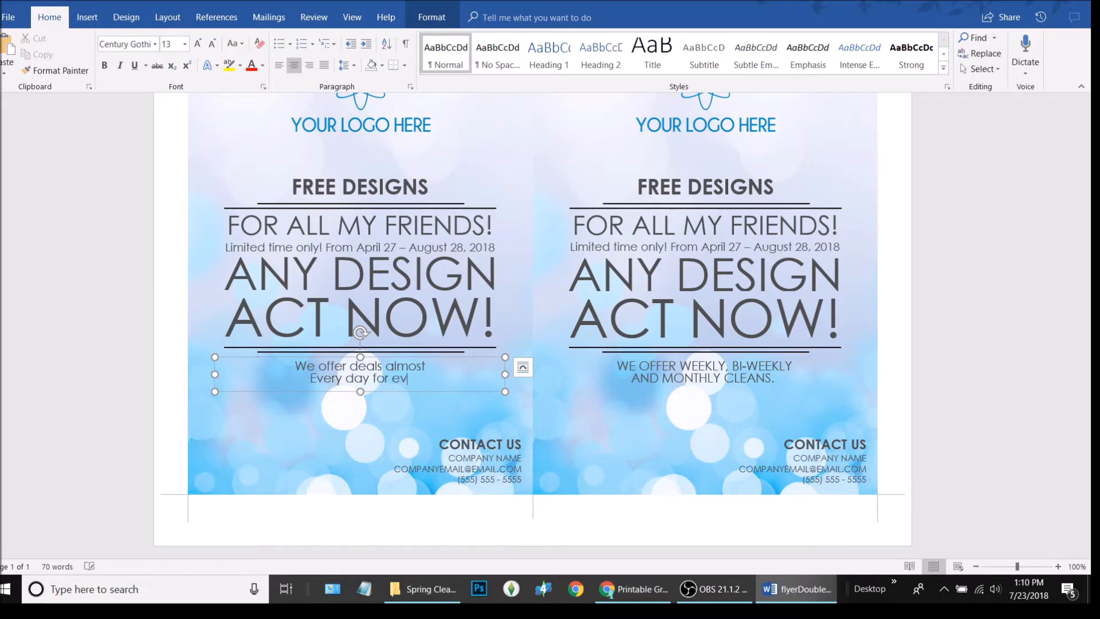
key("BackSpace")
key("BackSpace")
type("ne")
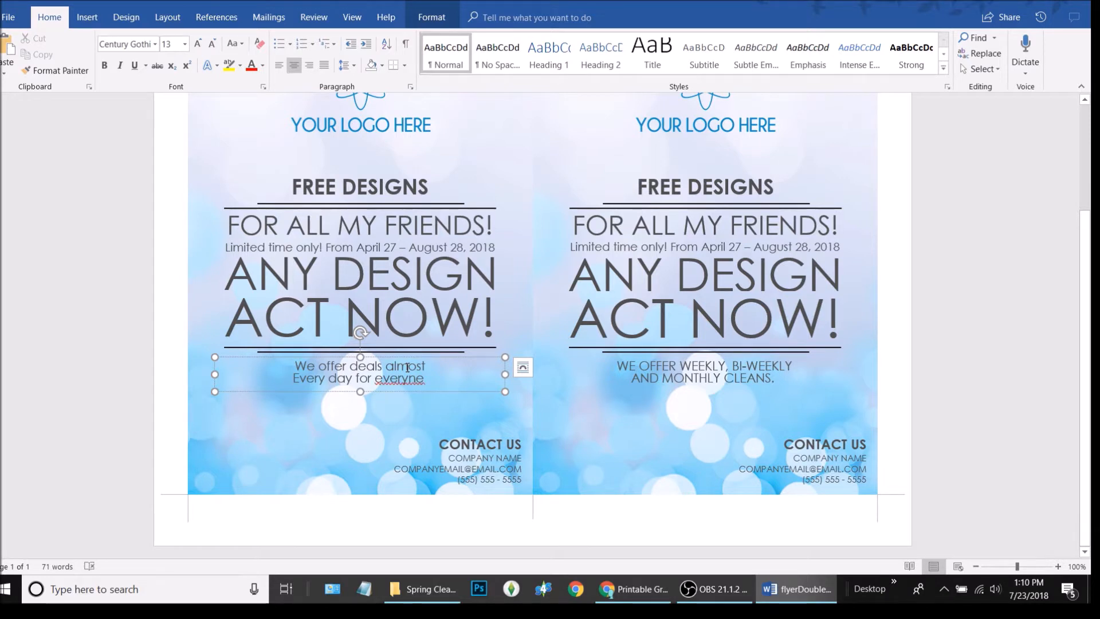
key("ctrl")
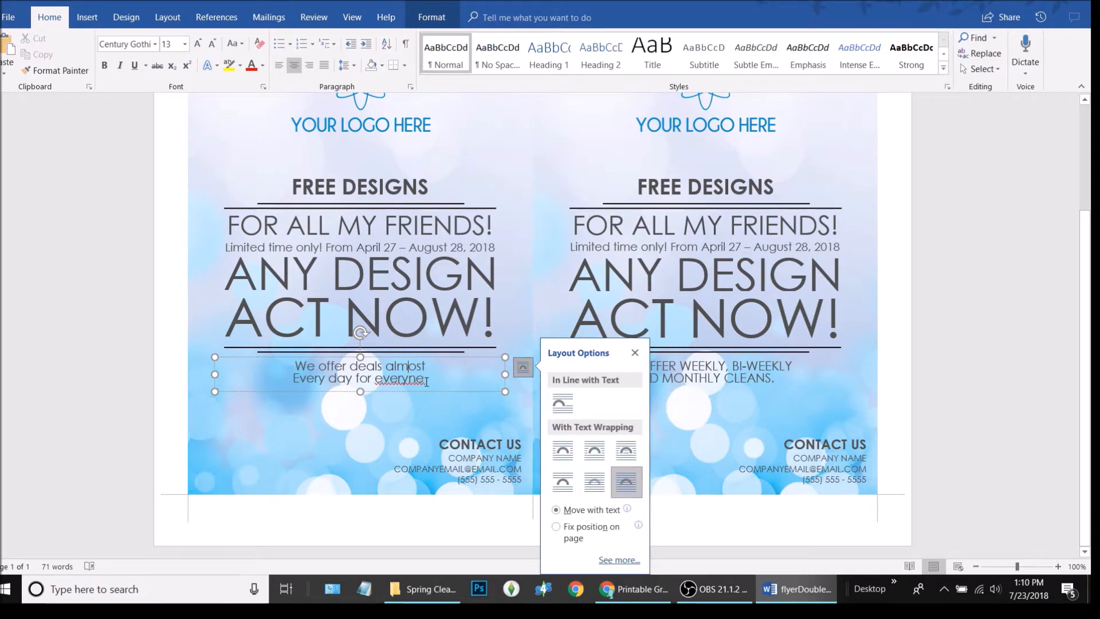
Correct 'everyne' to 'everyone' and change the slogan to UPPERCASE
left_click(635, 352)
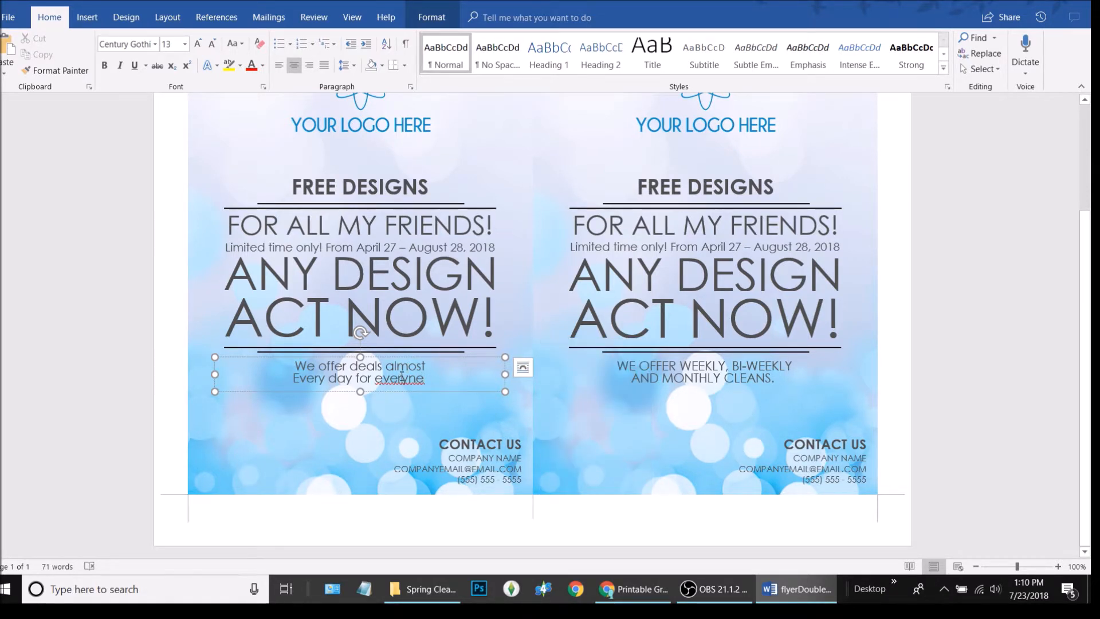
triple_click(410, 379)
left_click(415, 379)
right_click(416, 379)
left_click(449, 396)
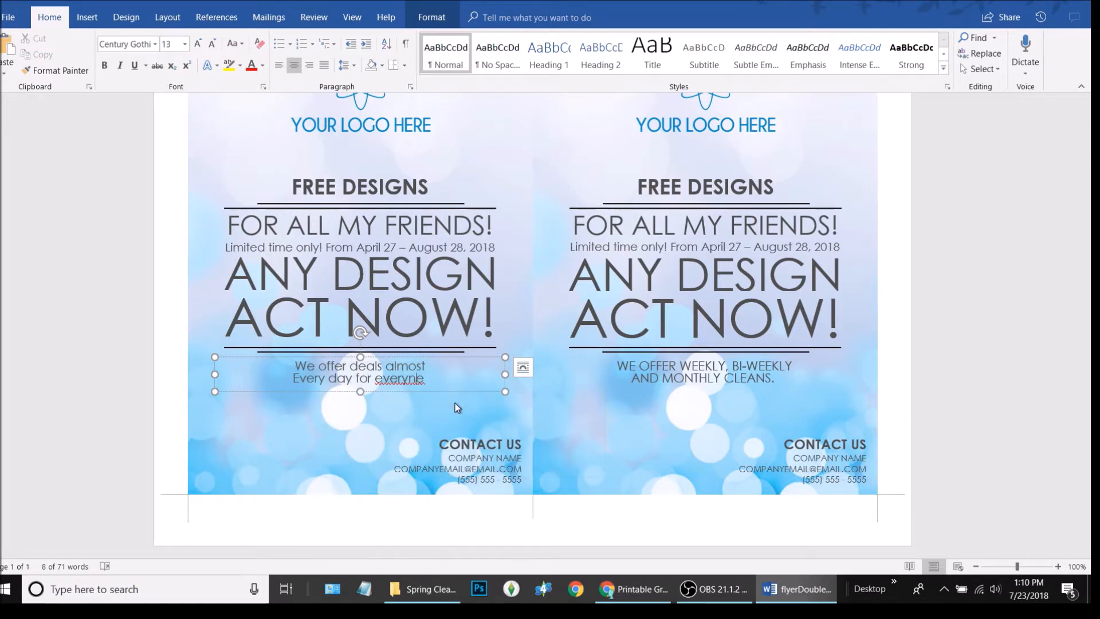
triple_click(434, 376)
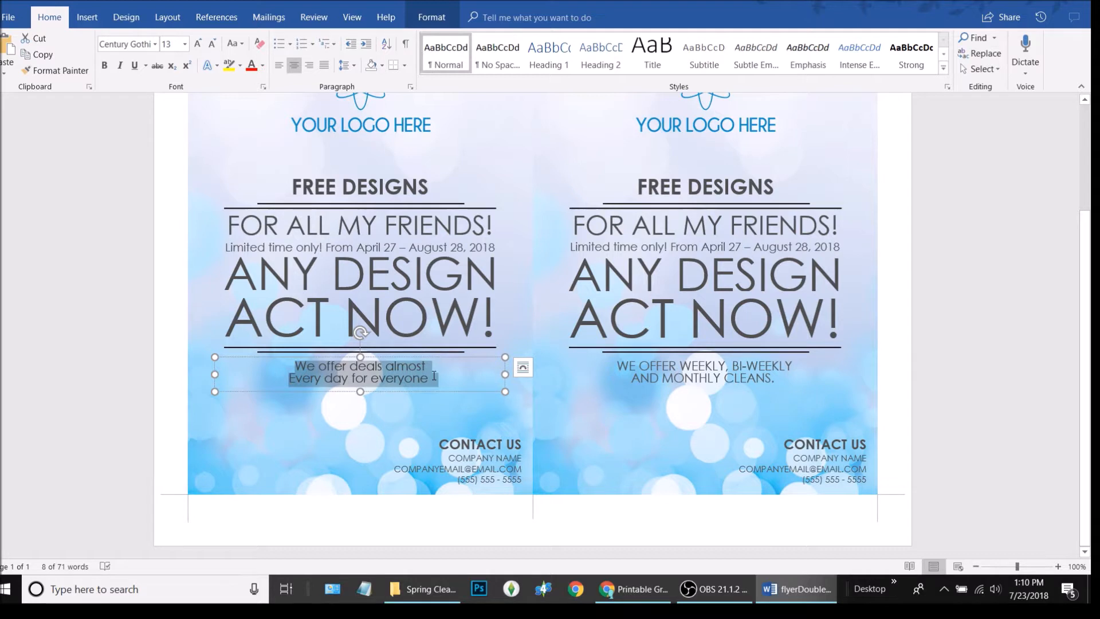
left_click(244, 48)
left_click(270, 85)
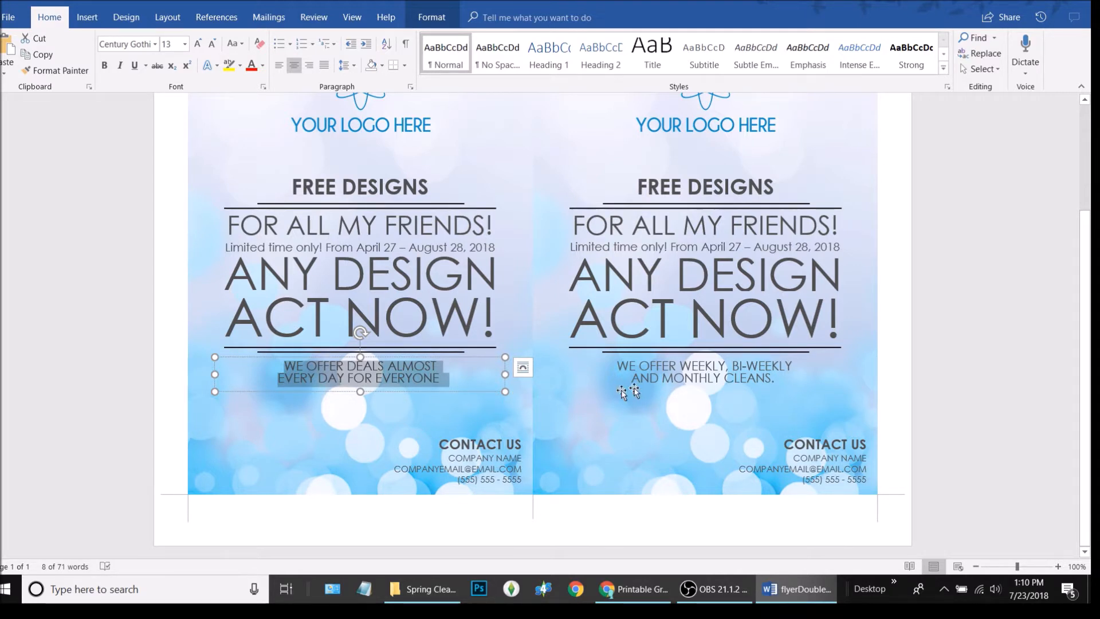
Paste the uppercase WE OFFER DEALS slogan over the right flyer's weekly cleans line
left_click(666, 368)
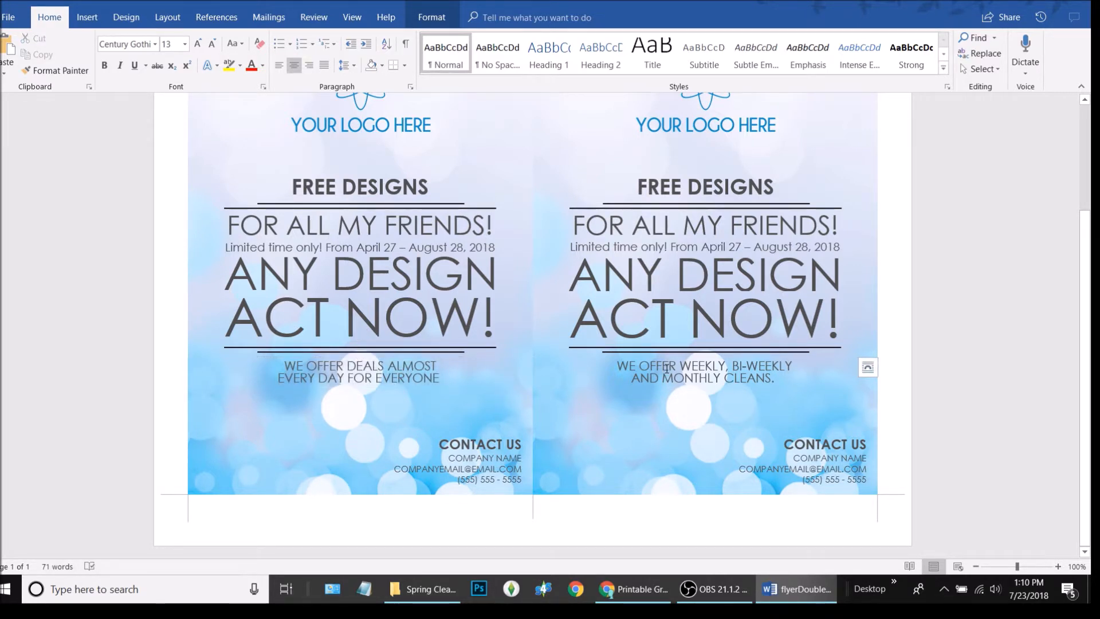
triple_click(667, 369)
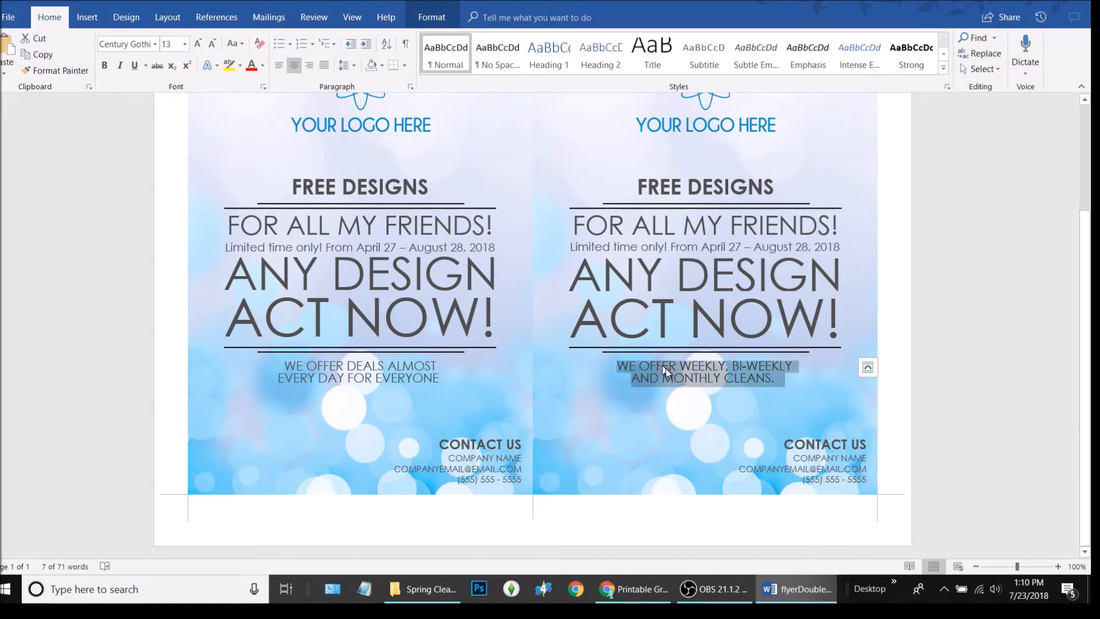
left_click(398, 374)
triple_click(398, 374)
key("ctrl+c")
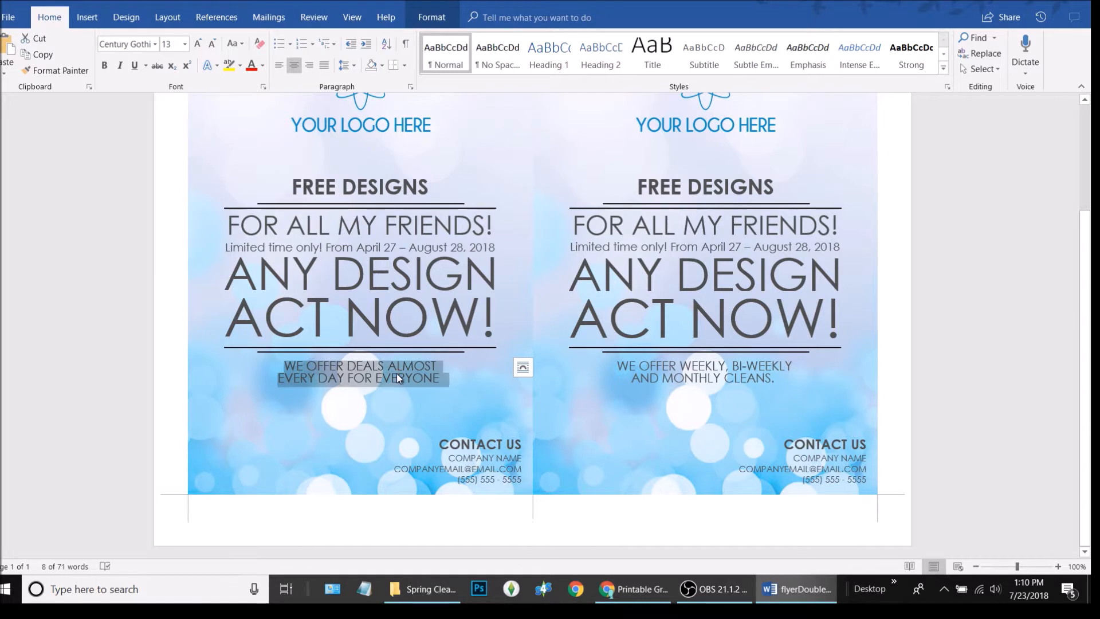
left_click(699, 378)
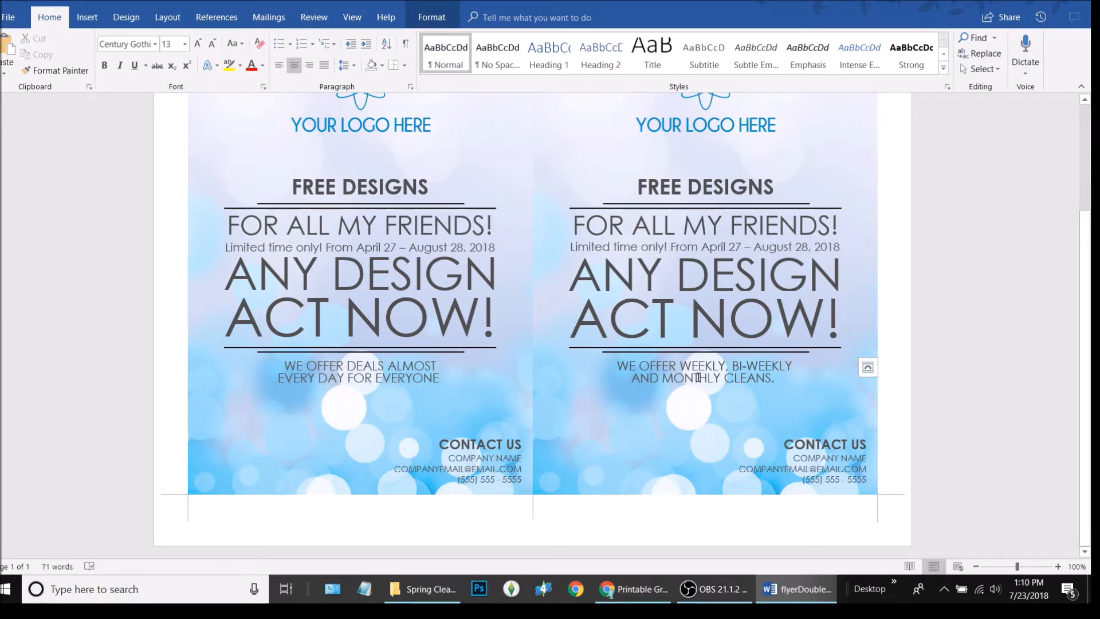
triple_click(699, 378)
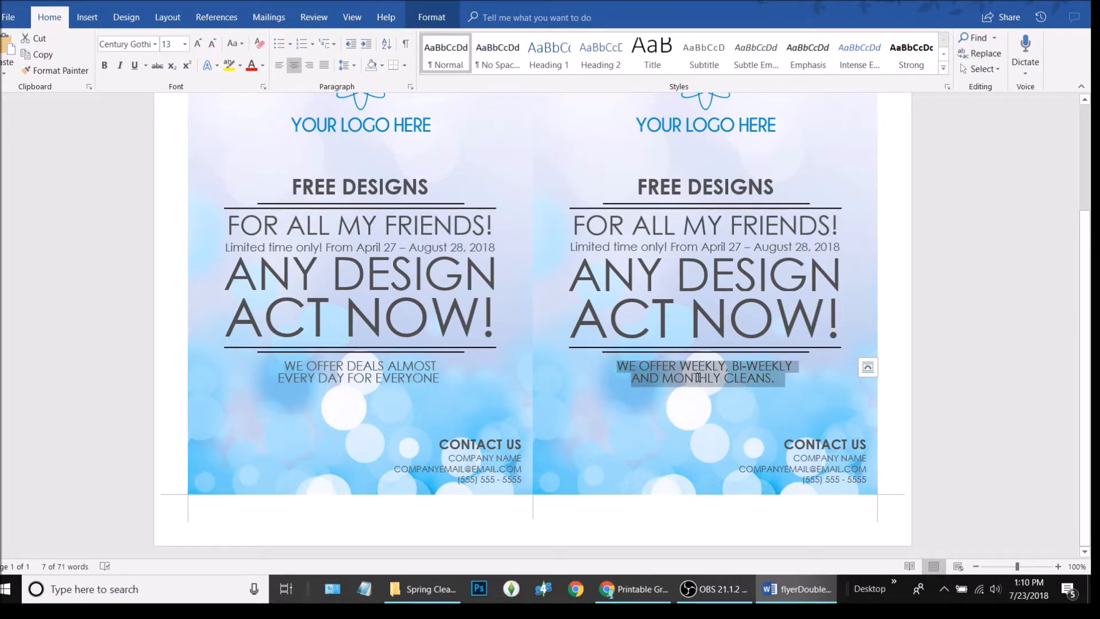
key("ctrl+v")
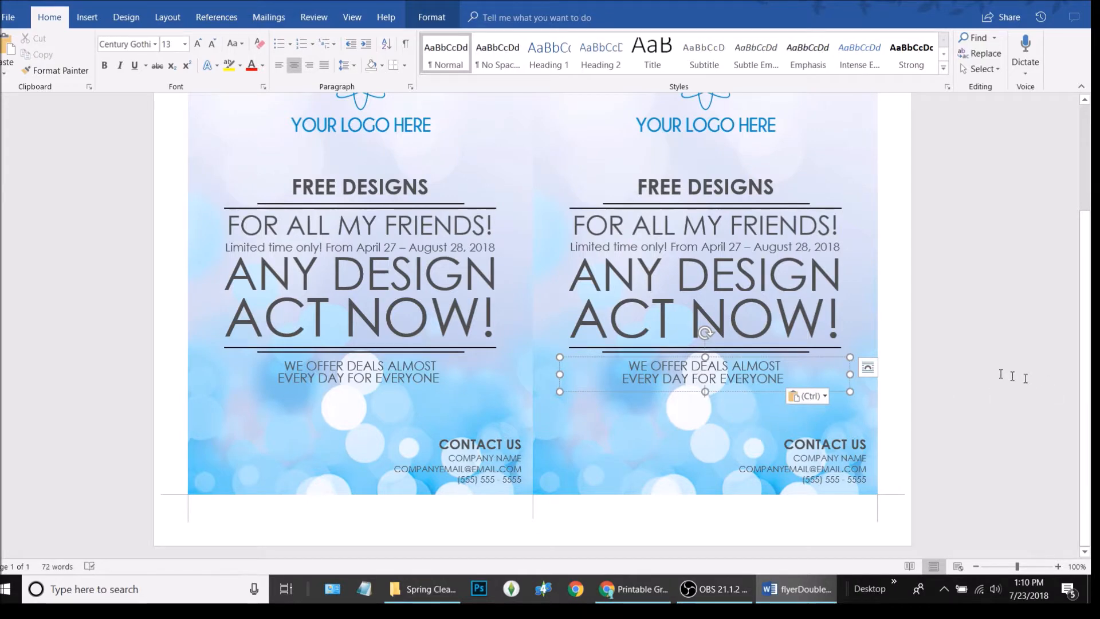
left_click(978, 370)
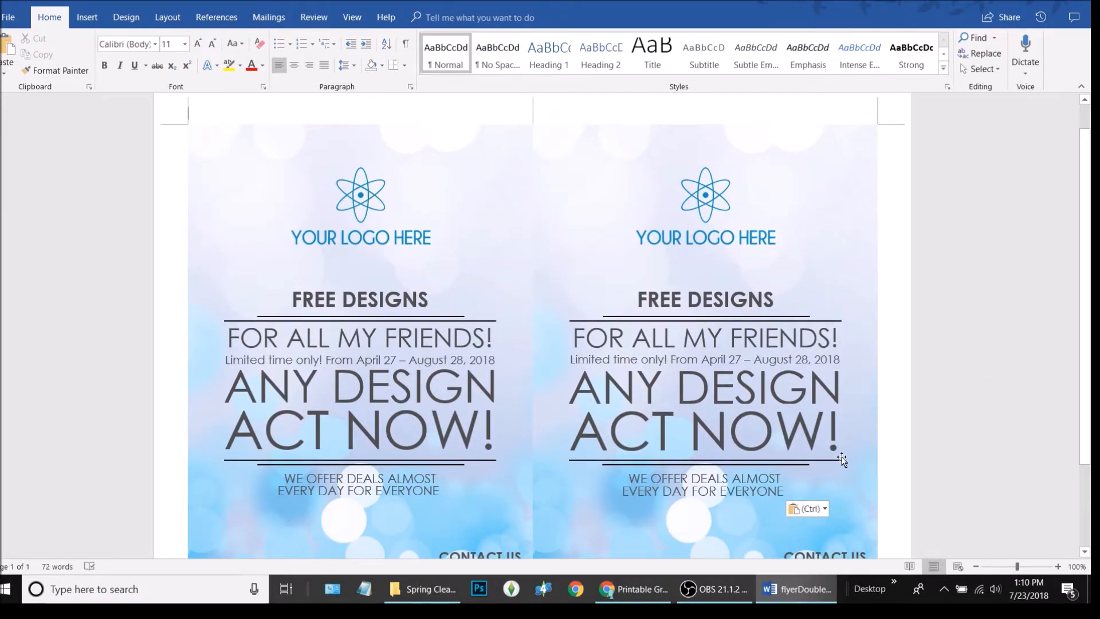
scroll(842, 458, "down", 3)
scroll(843, 456, "down", 1)
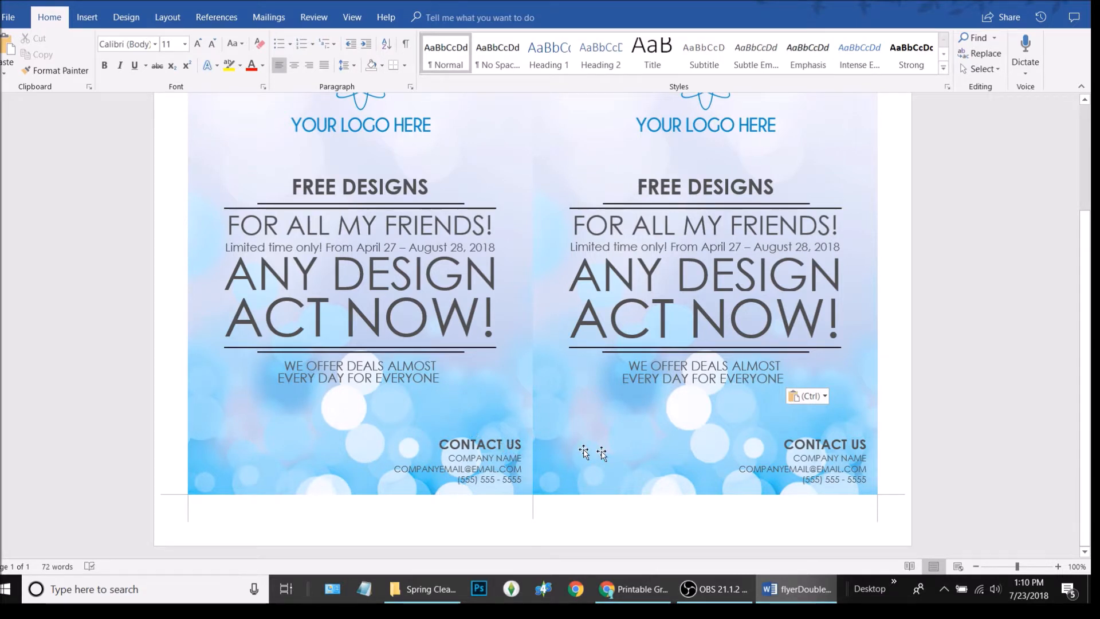
Replace the left contact placeholders with company name Truth Cre8tive and the business e-mail address
left_click(500, 461)
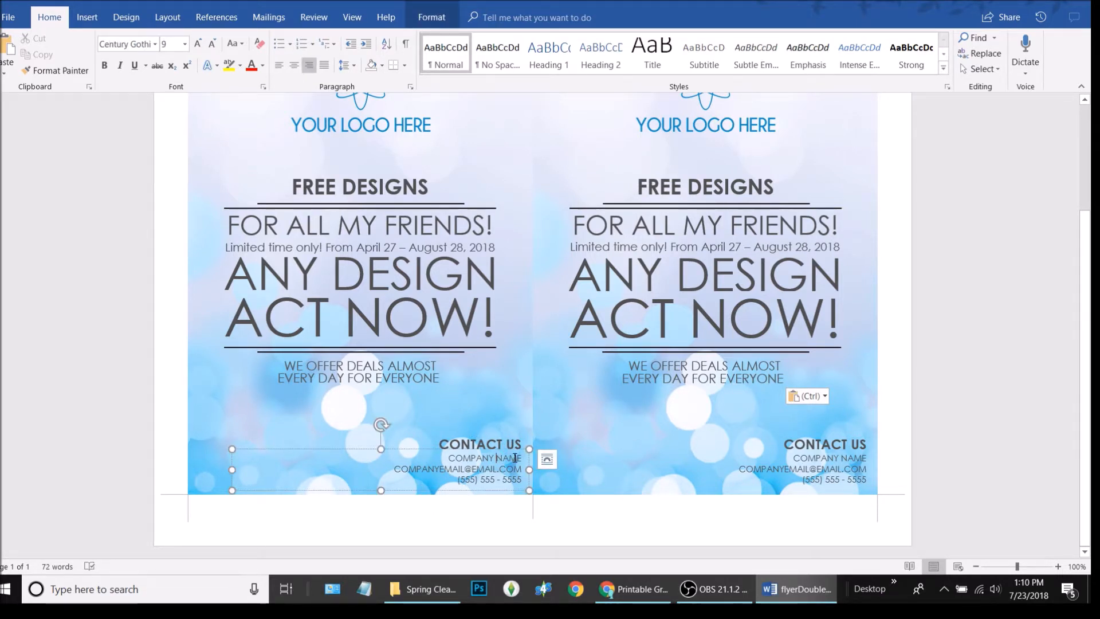
left_click_drag(520, 458, 449, 458)
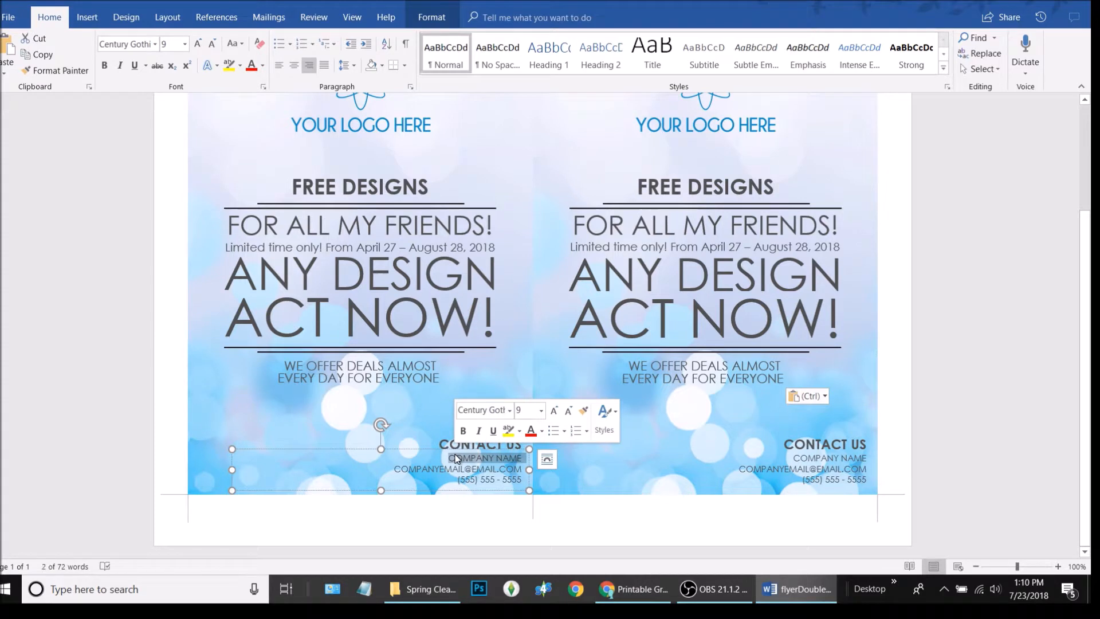
type("M")
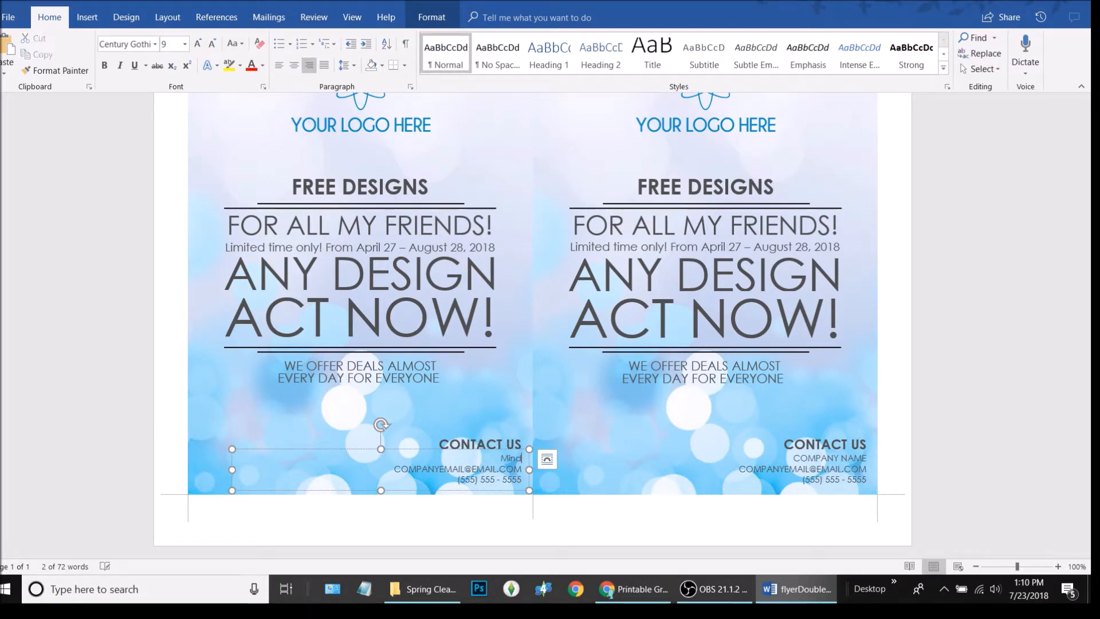
key("BackSpace")
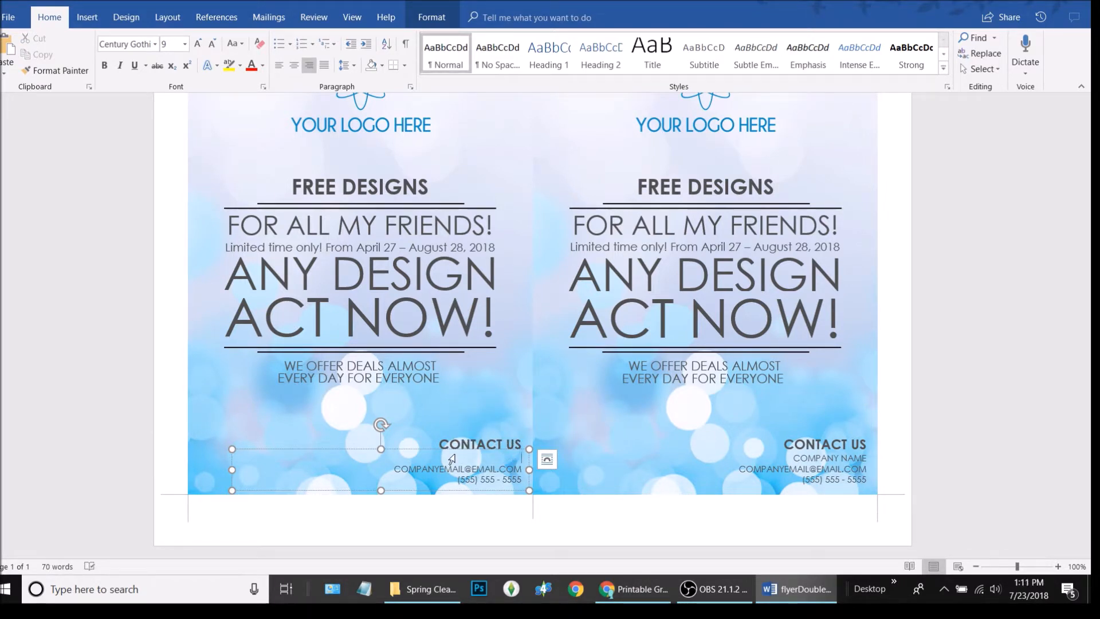
type("Truth Cre8tive")
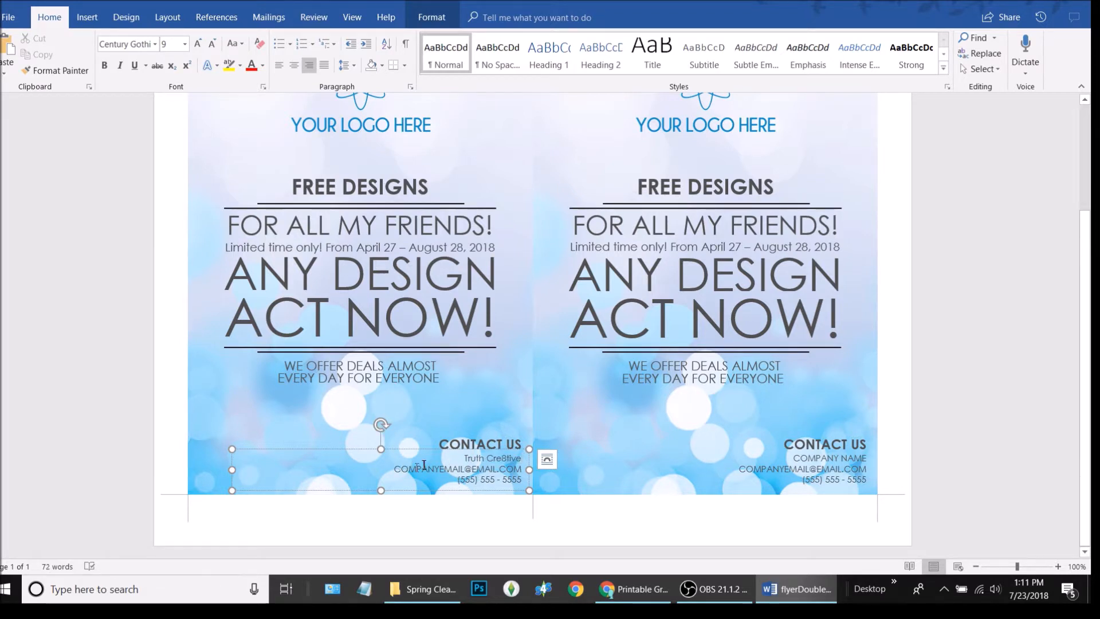
left_click_drag(524, 468, 387, 470)
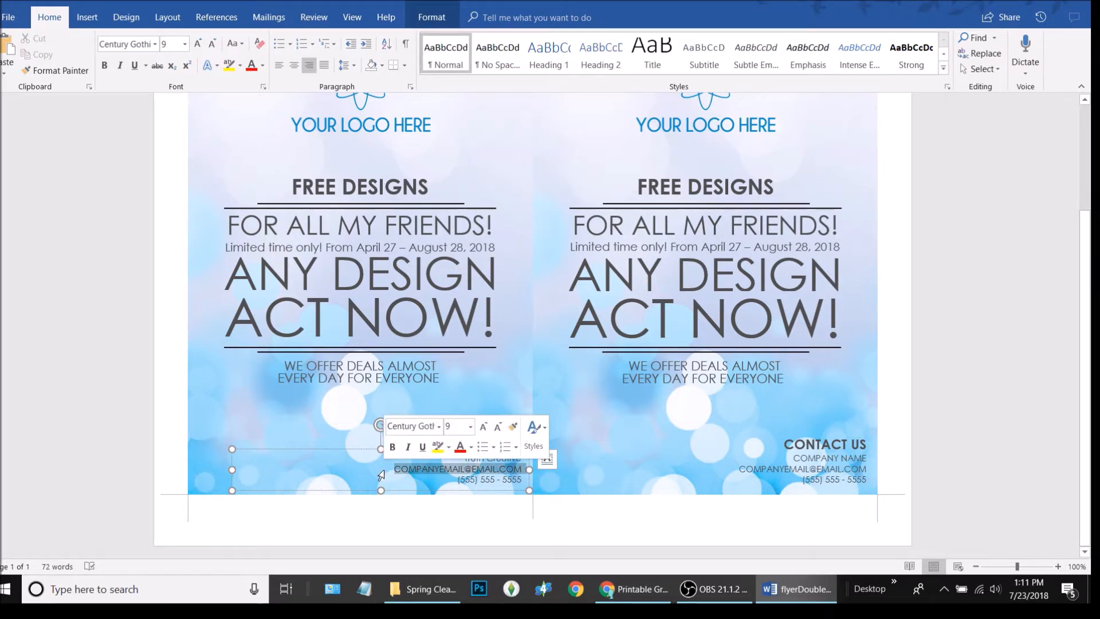
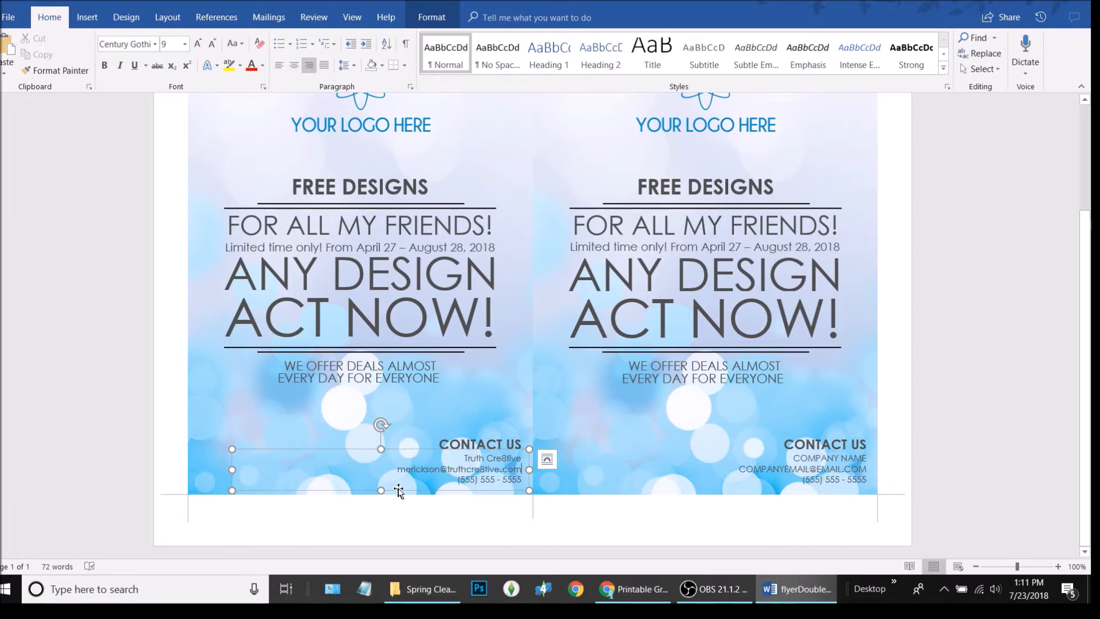
left_click_drag(524, 482, 518, 481)
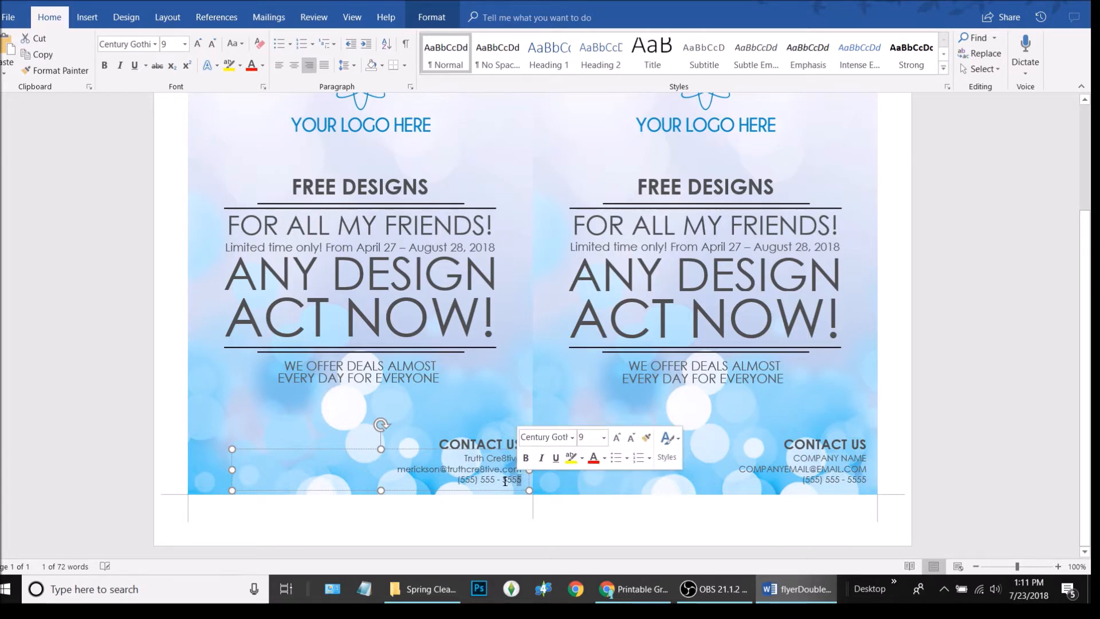
left_click(505, 481)
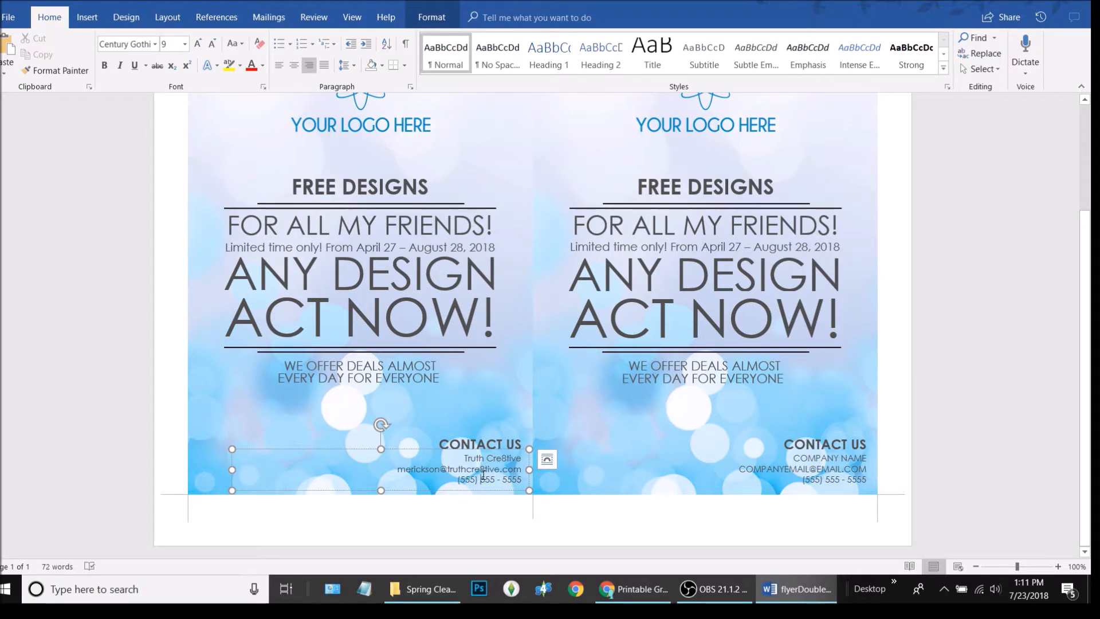
Make the left contact lines UPPERCASE and select them for copying
triple_click(483, 474)
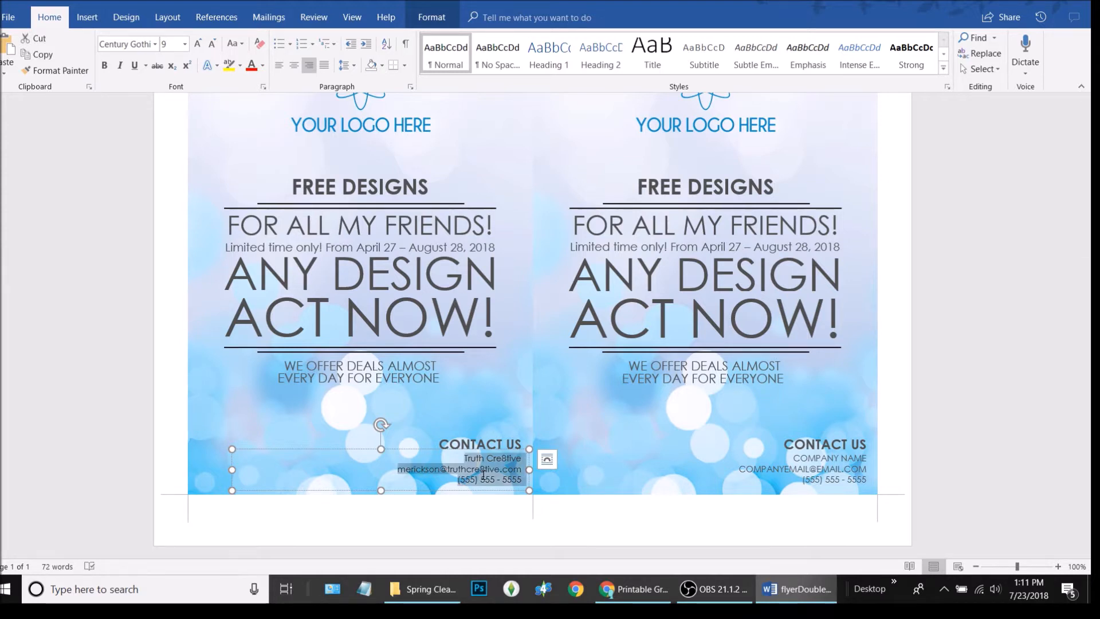
left_click(235, 44)
left_click(293, 94)
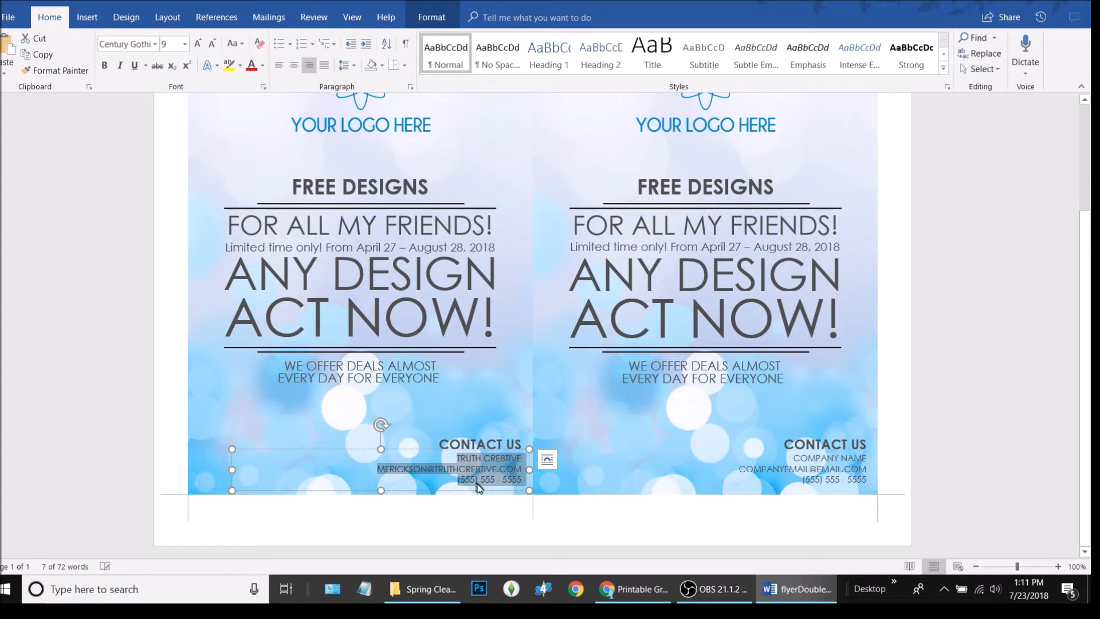
left_click(243, 44)
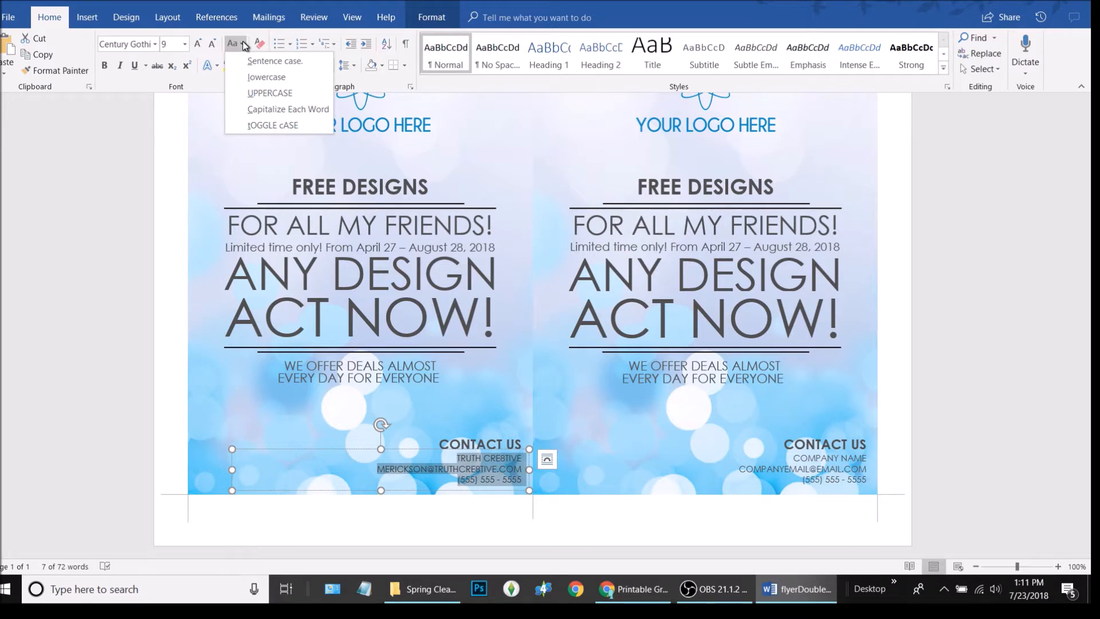
left_click(243, 45)
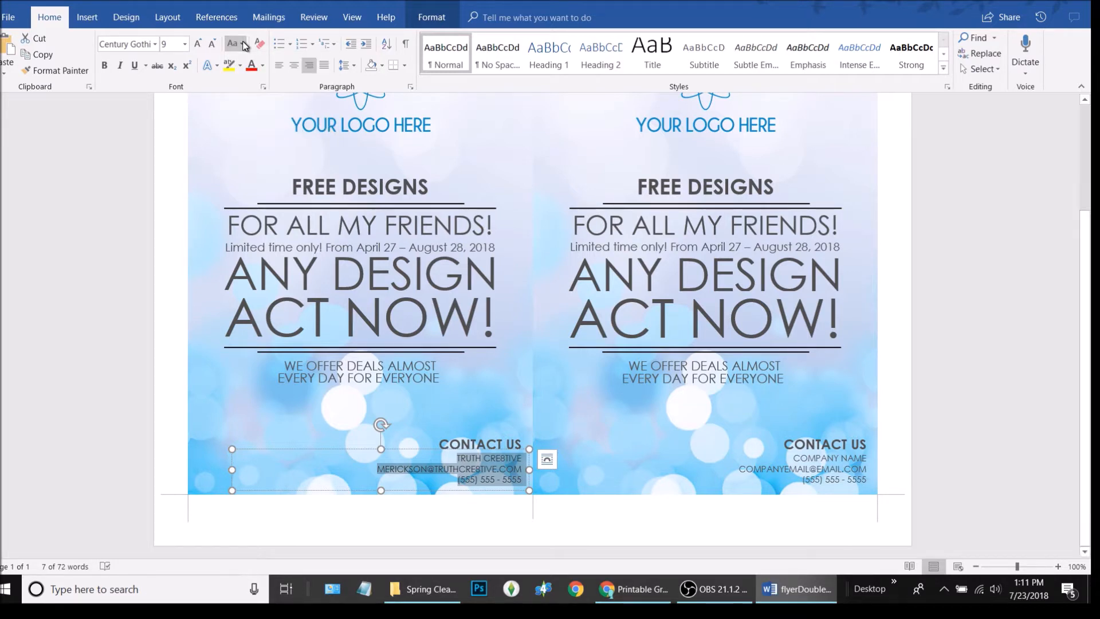
left_click(483, 482)
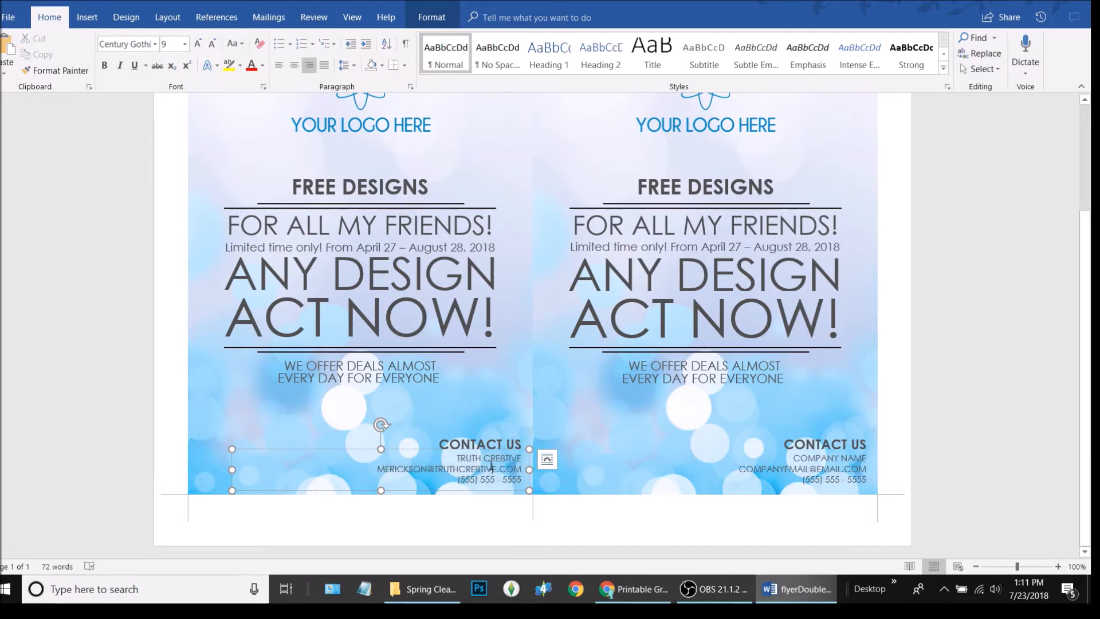
triple_click(491, 465)
key("ctrl+c")
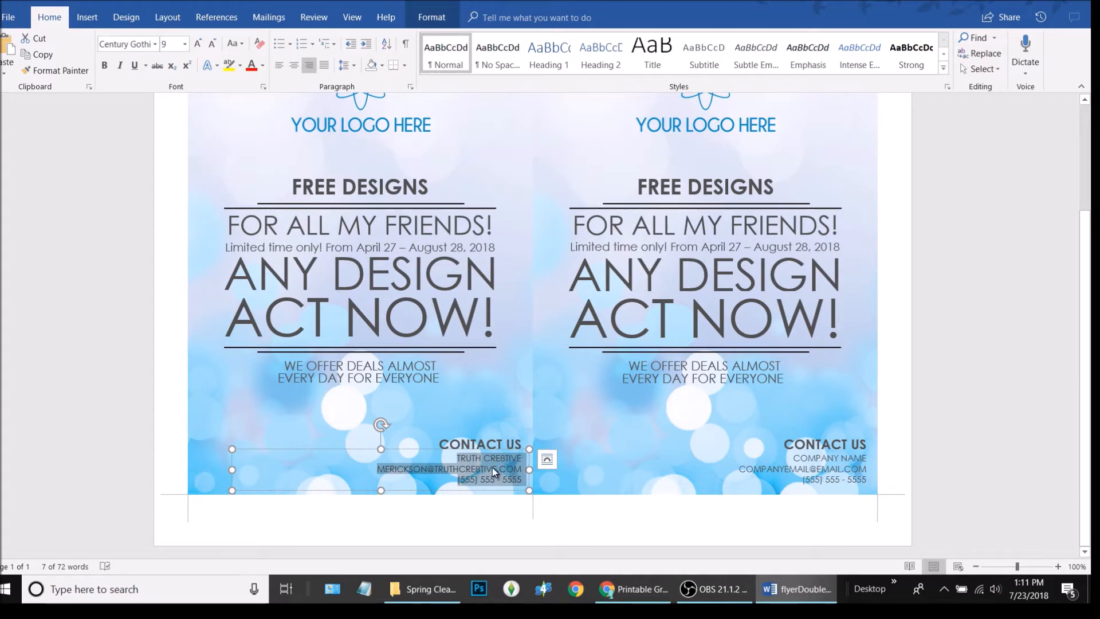
Paste the TRUTH CRE8TIVE contact lines over the right flyer's placeholder contact block
left_click(823, 462)
triple_click(823, 462)
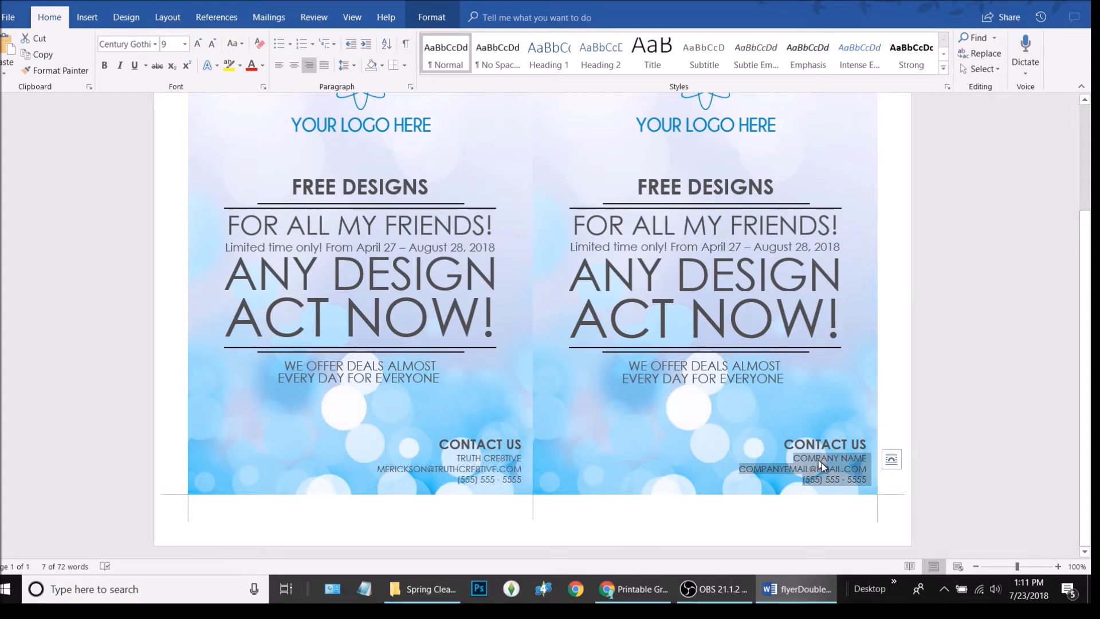
key("ctrl+v")
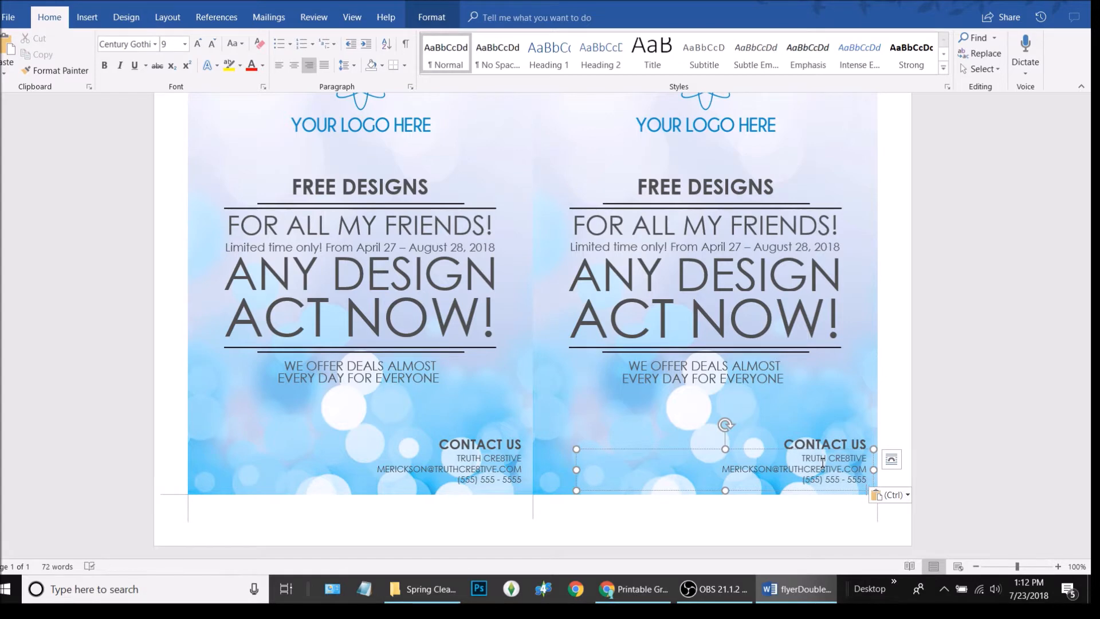
left_click(959, 448)
scroll(768, 466, "up", 3)
scroll(761, 467, "down", 4)
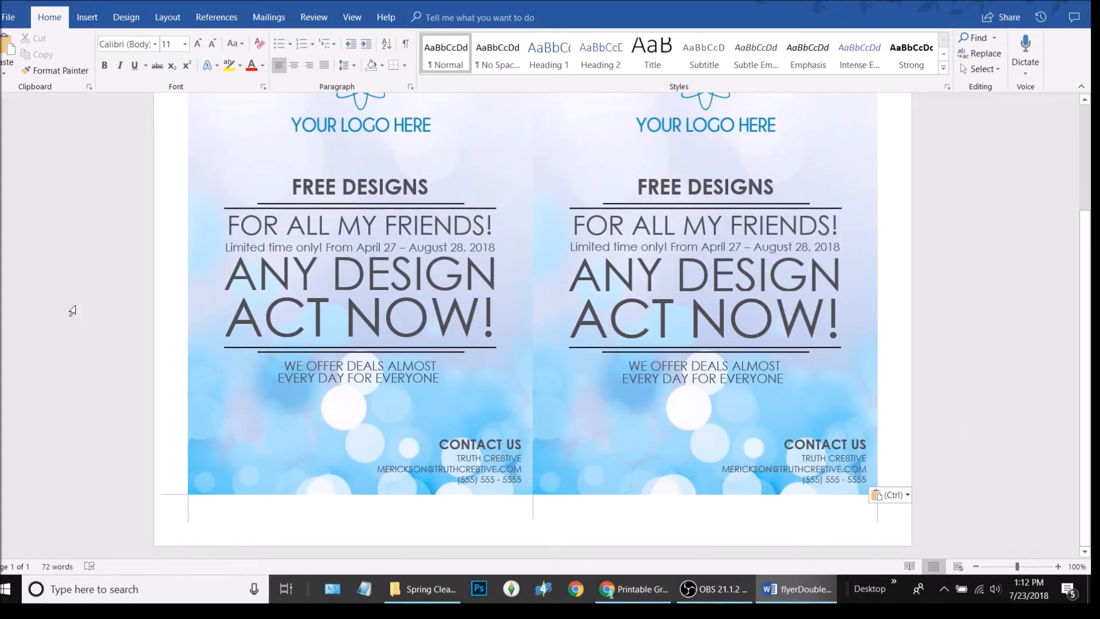
scroll(318, 433, "up", 4)
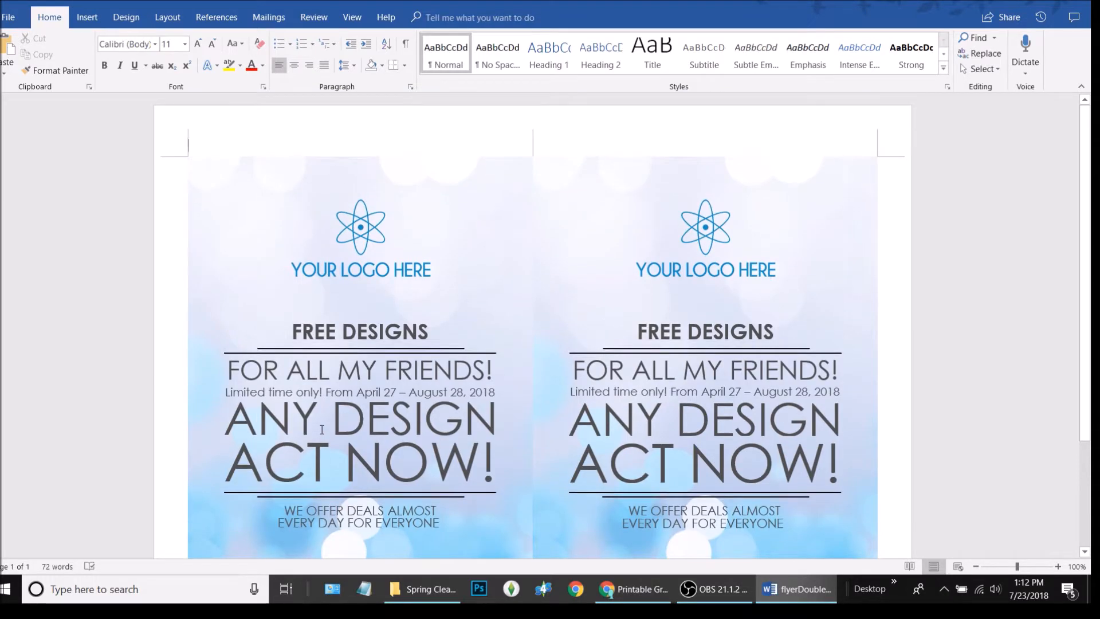
scroll(321, 433, "down", 4)
scroll(322, 433, "down", 1)
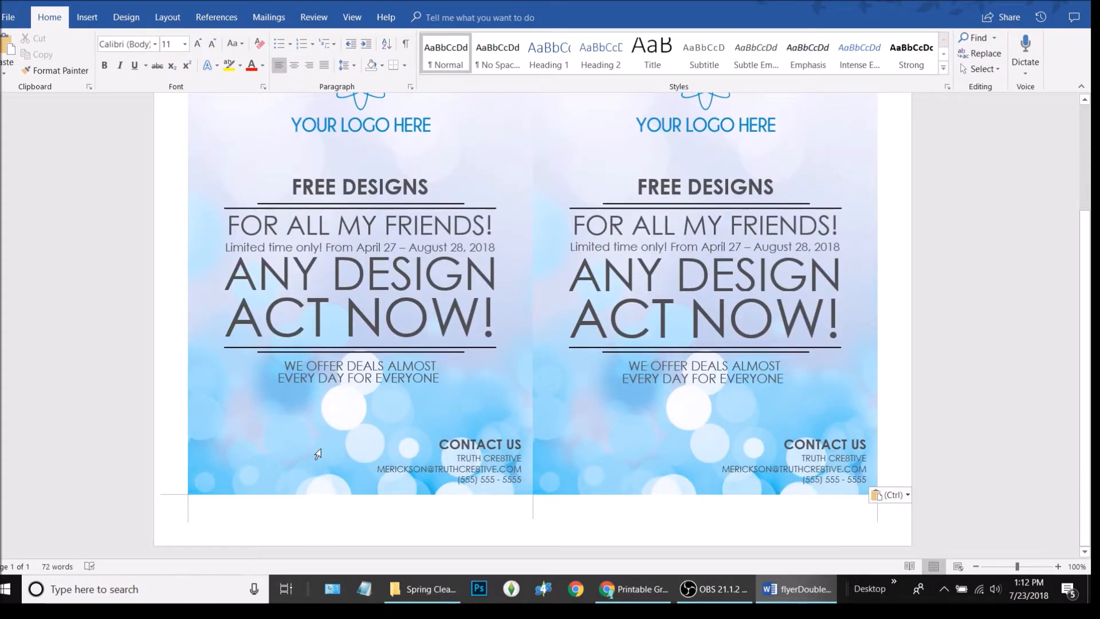
left_click(318, 454)
scroll(610, 235, "up", 4)
scroll(610, 235, "down", 2)
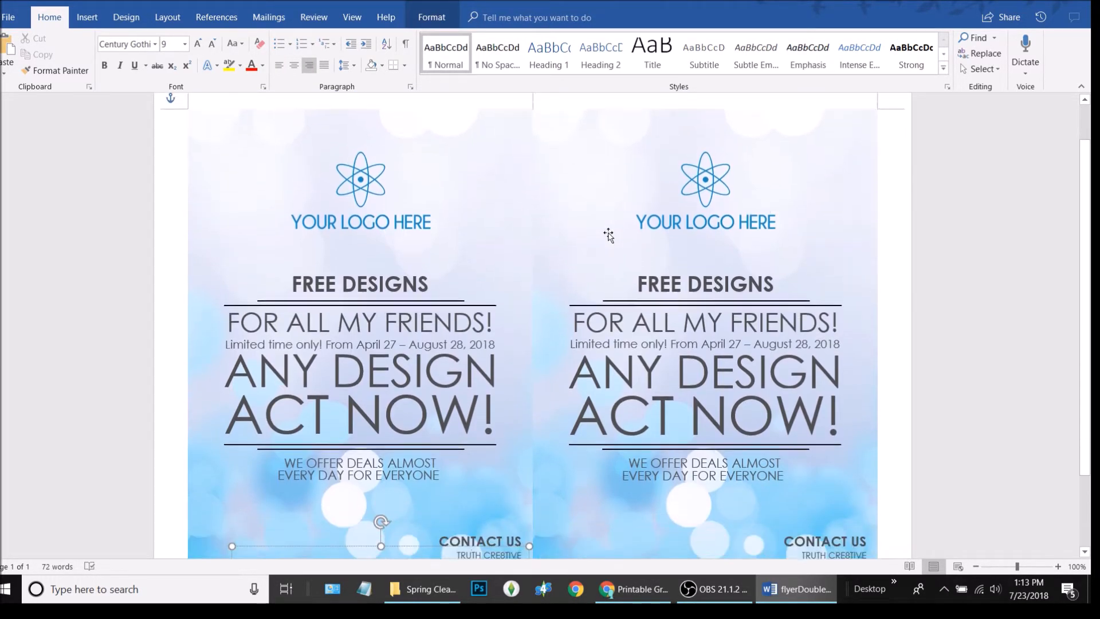
scroll(633, 275, "up", 2)
triple_click(135, 233)
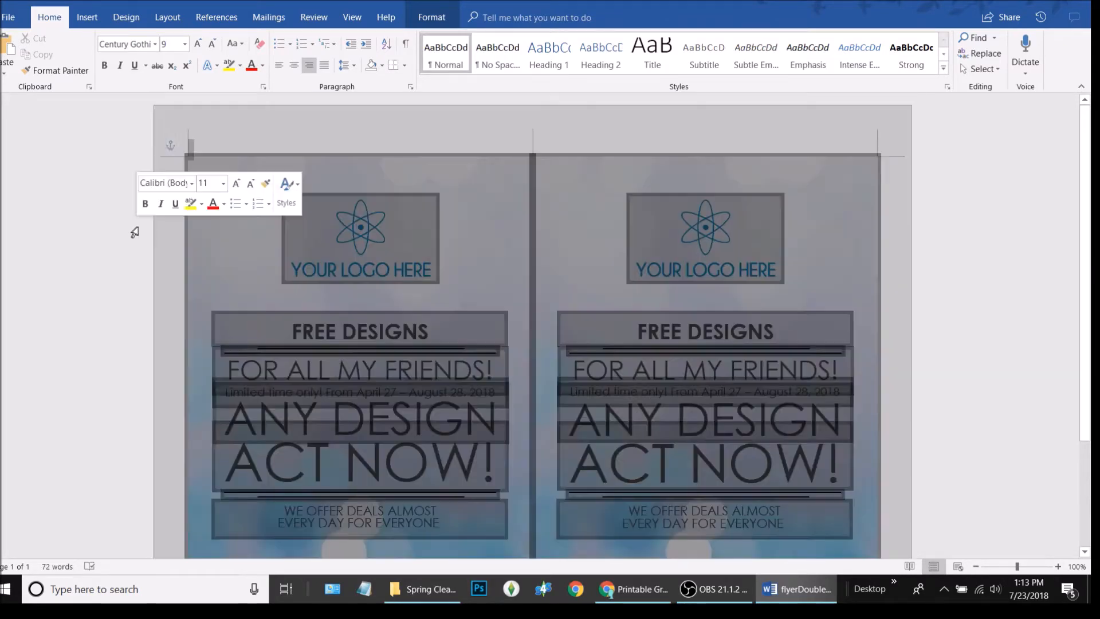
left_click(176, 298)
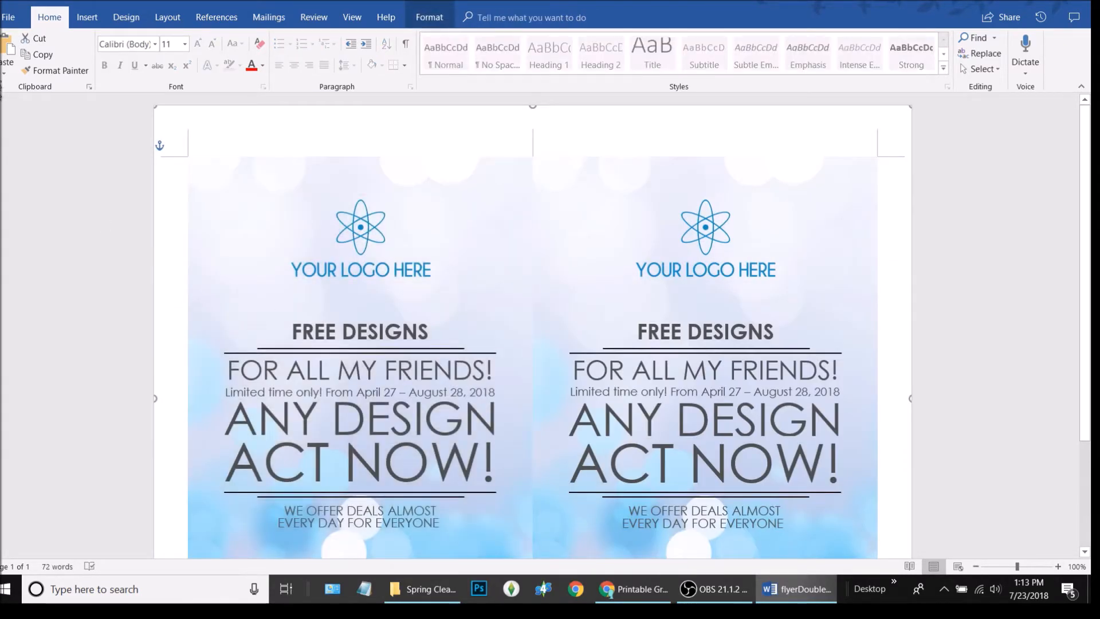
In Print preview, keep the EPSON printer and 1 copy, and show the one/two-sided choices
left_click(11, 19)
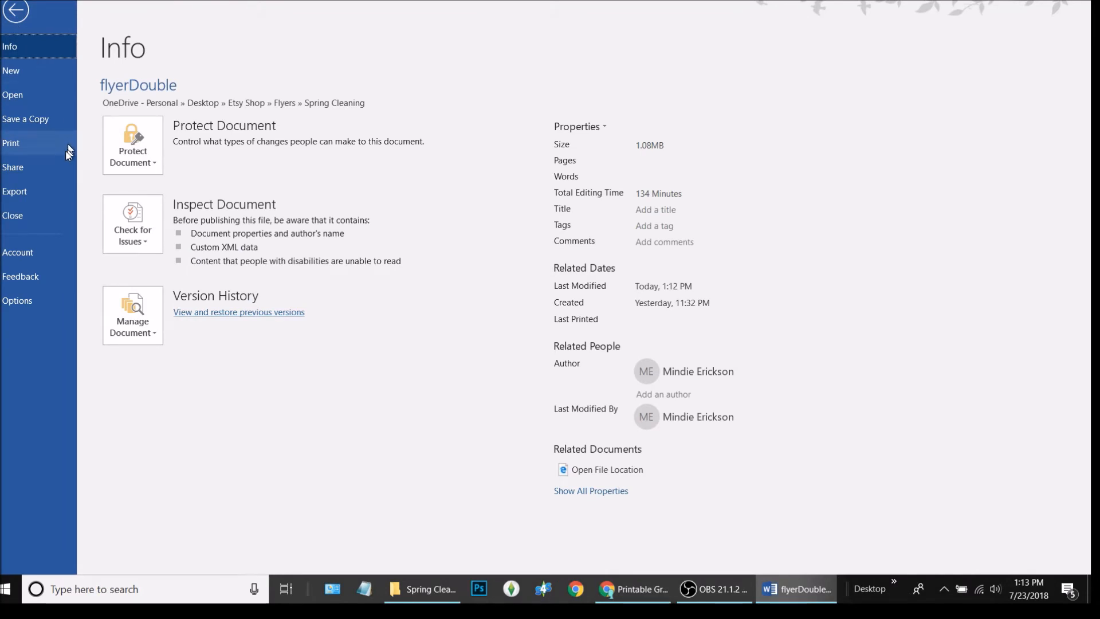
left_click(41, 146)
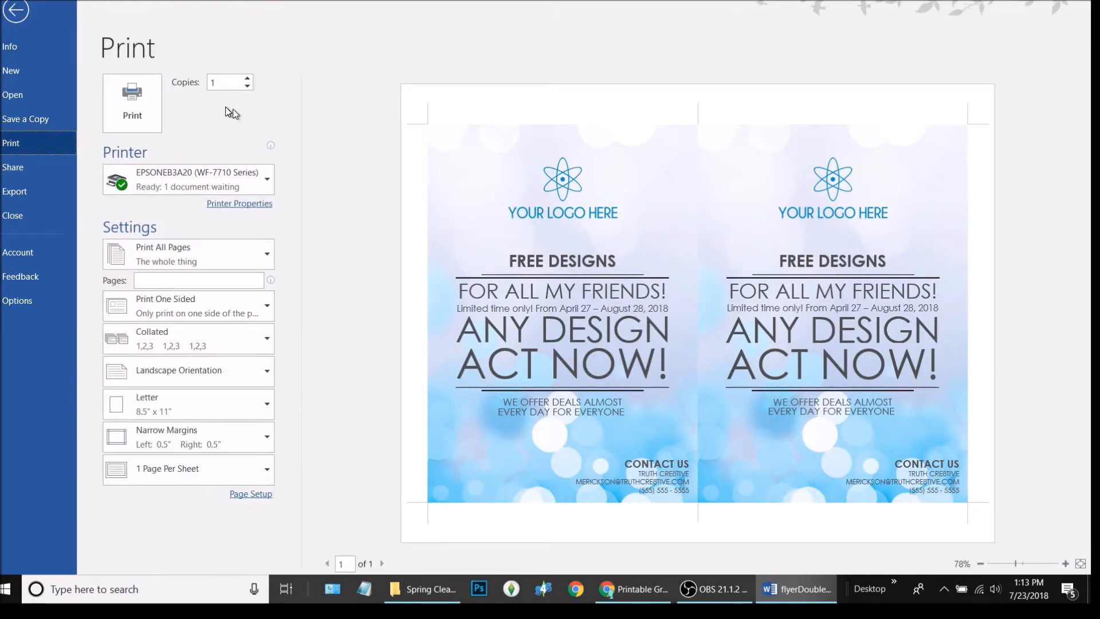
left_click(196, 184)
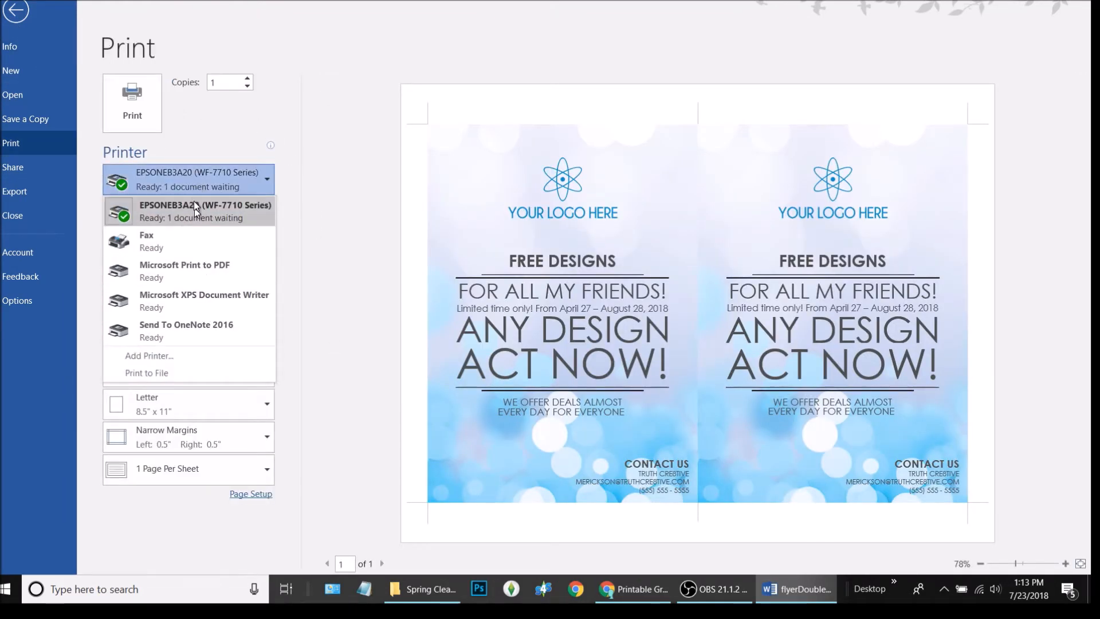
left_click(205, 219)
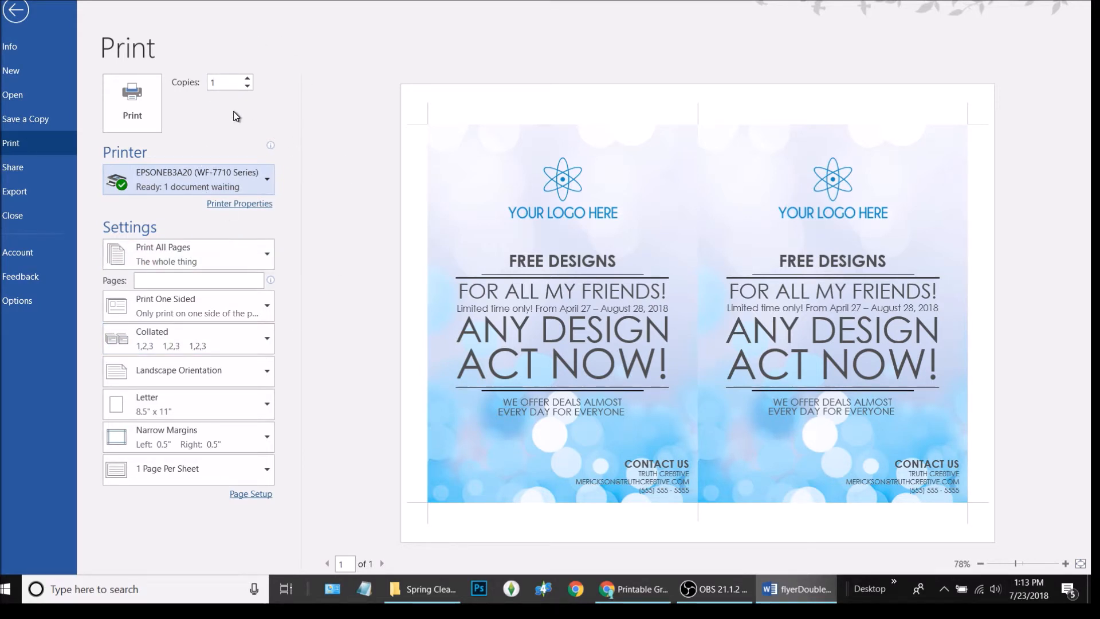
double_click(228, 82)
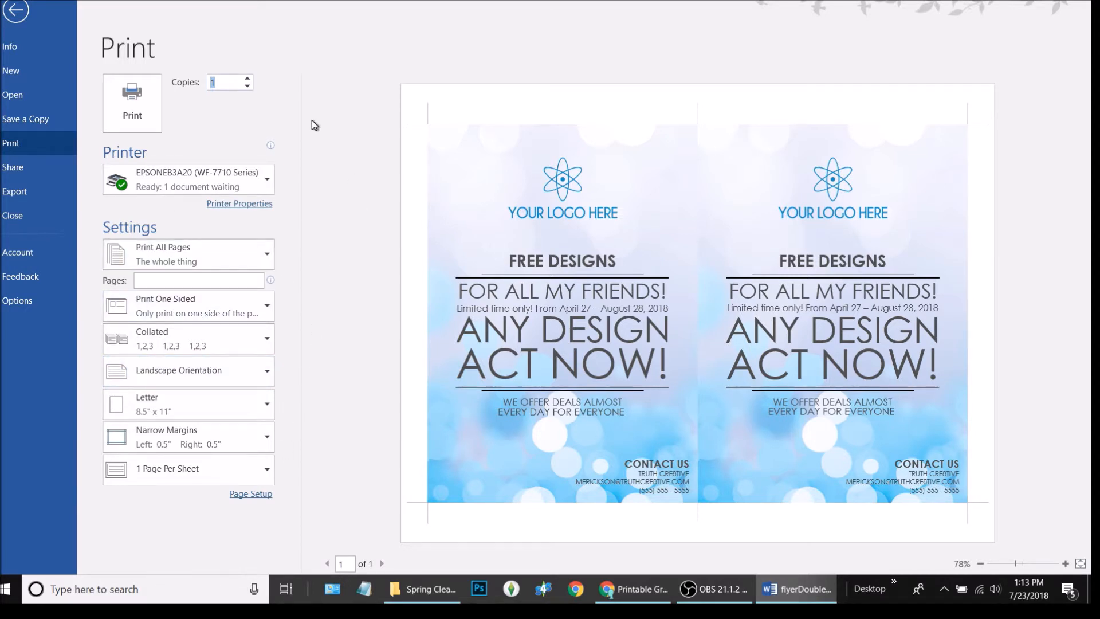
left_click(257, 124)
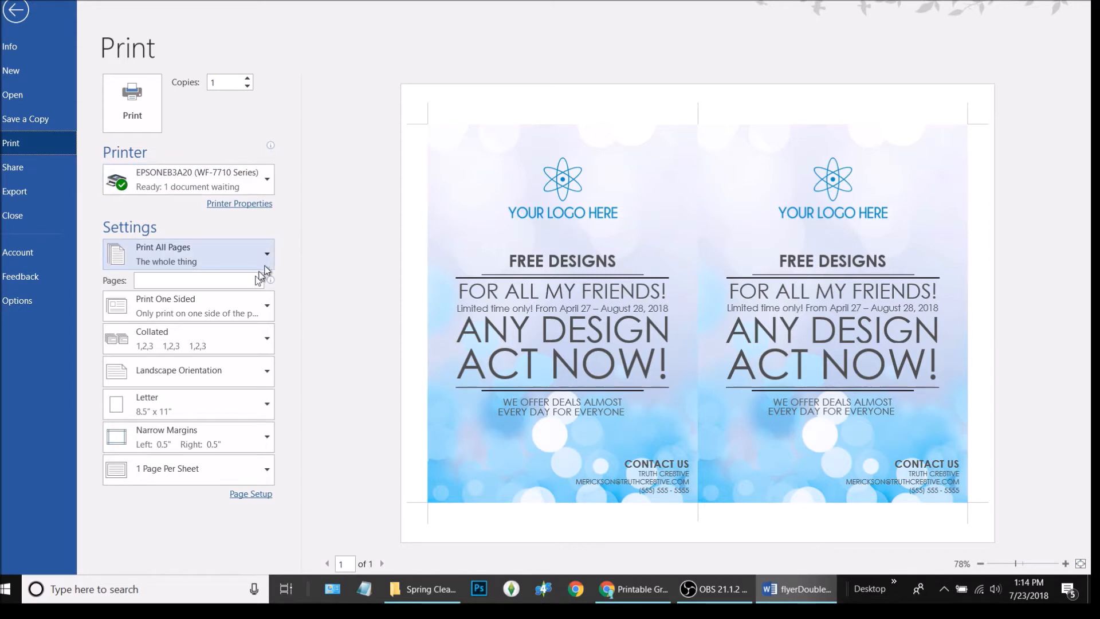
left_click(261, 306)
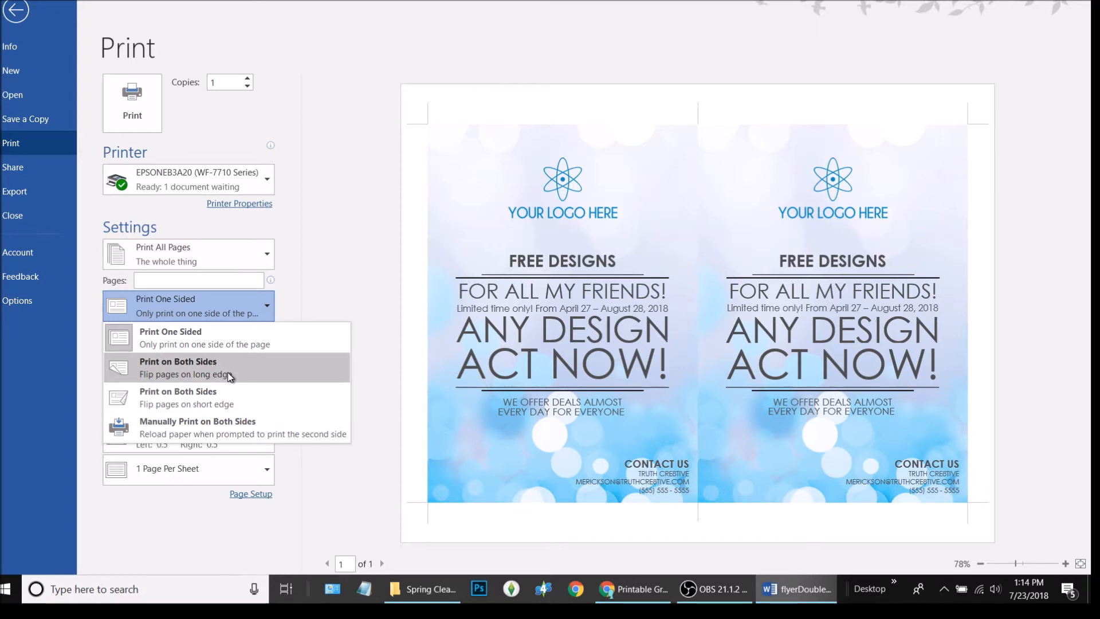
Try long- and short-edge duplex, settle on Print One Sided, and print the flyer
left_click(301, 340)
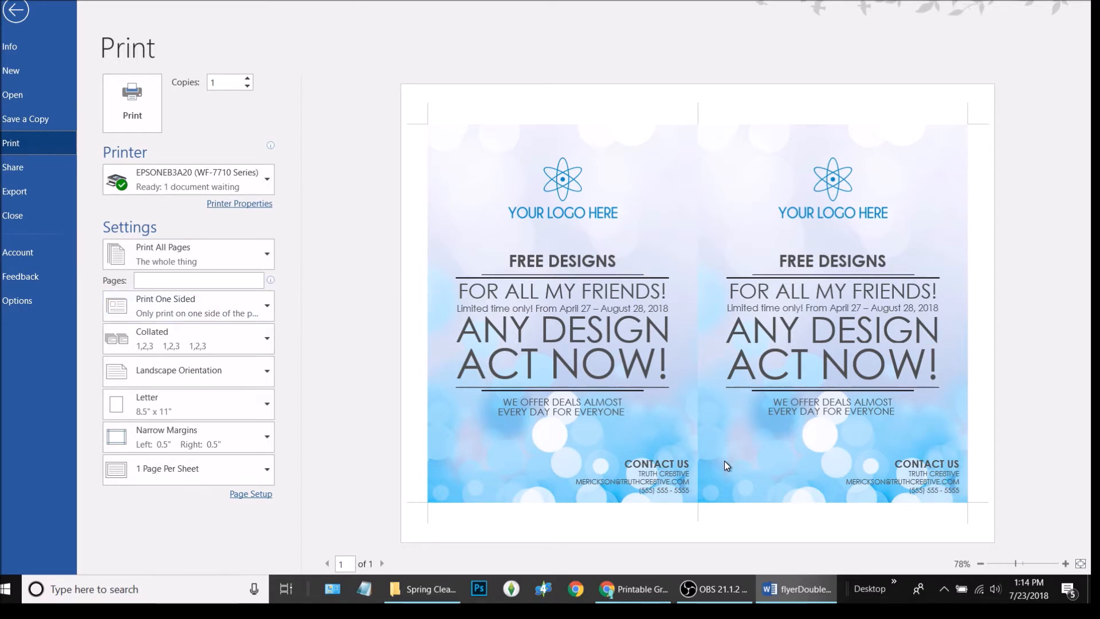
left_click(270, 306)
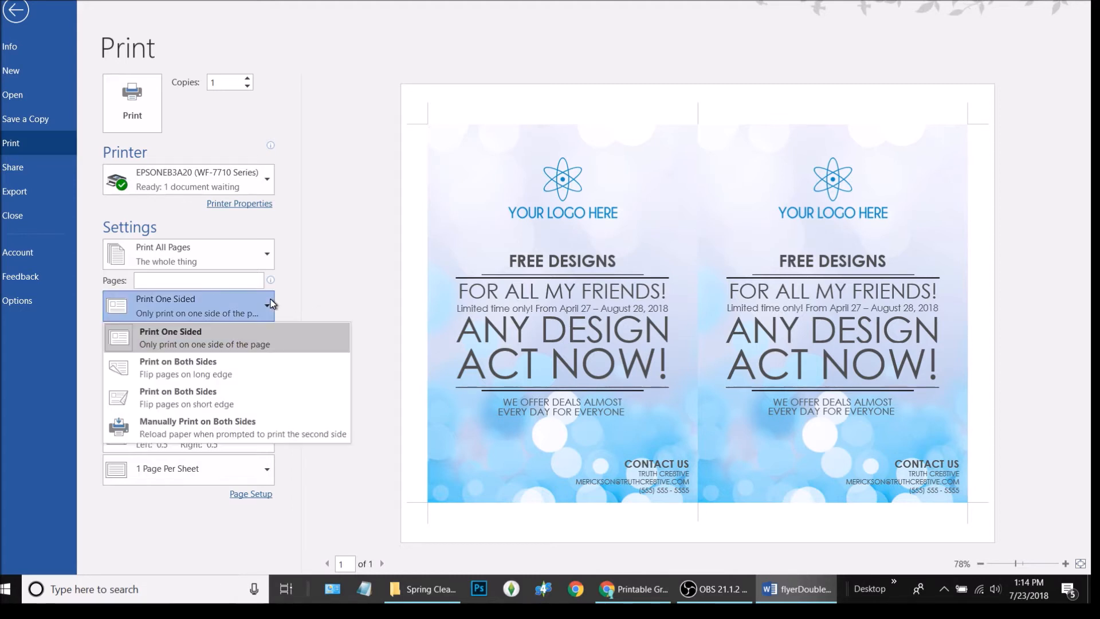
left_click(253, 317)
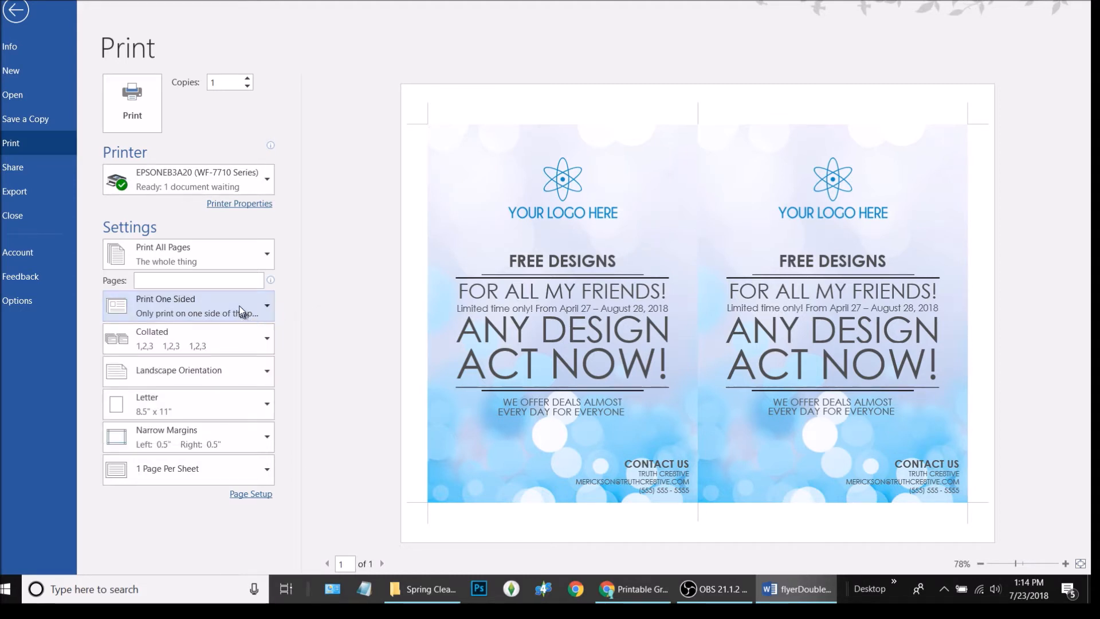
left_click(262, 309)
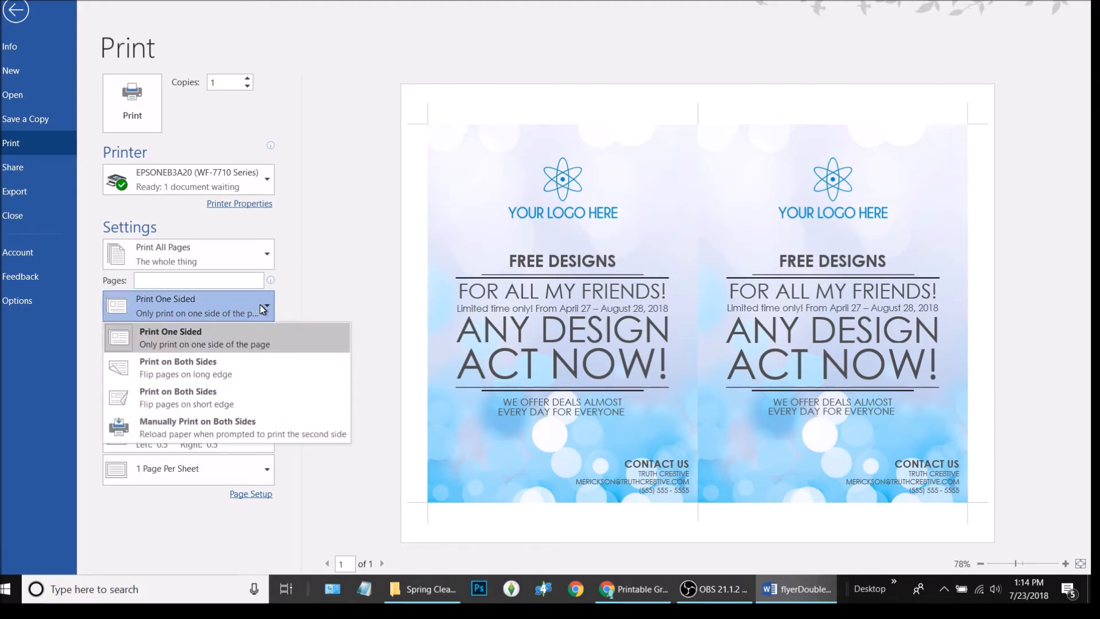
left_click(276, 370)
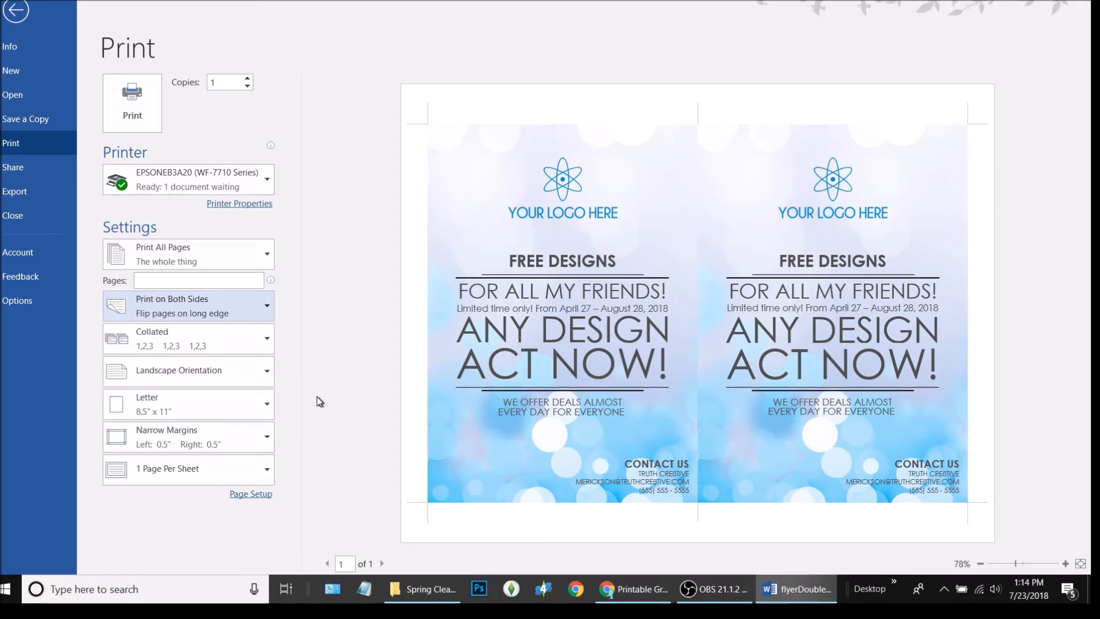
left_click(267, 304)
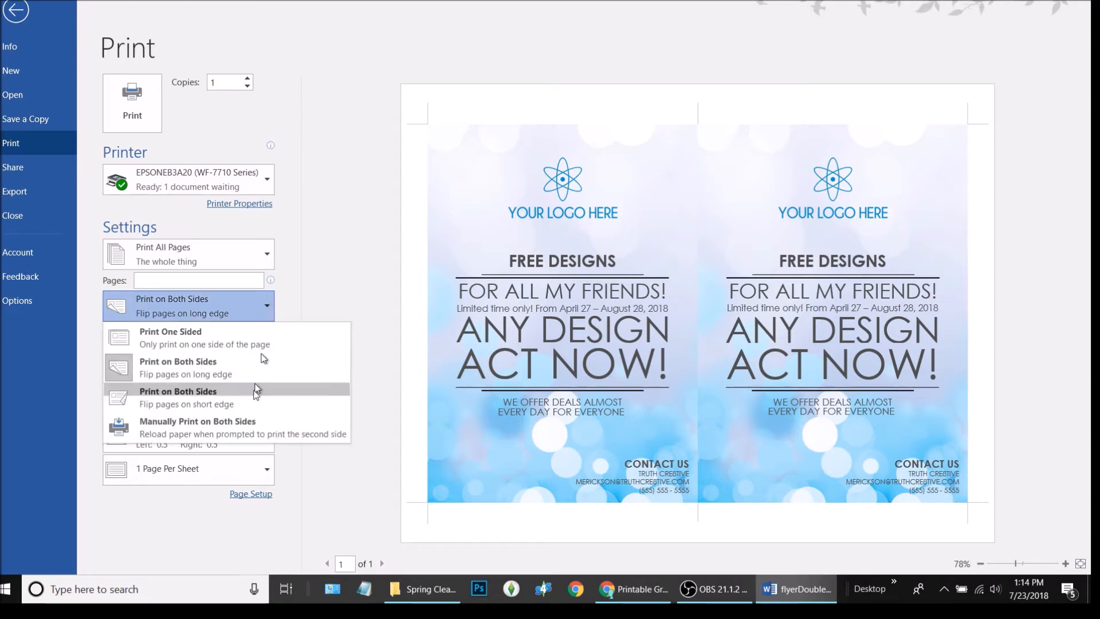
left_click(258, 386)
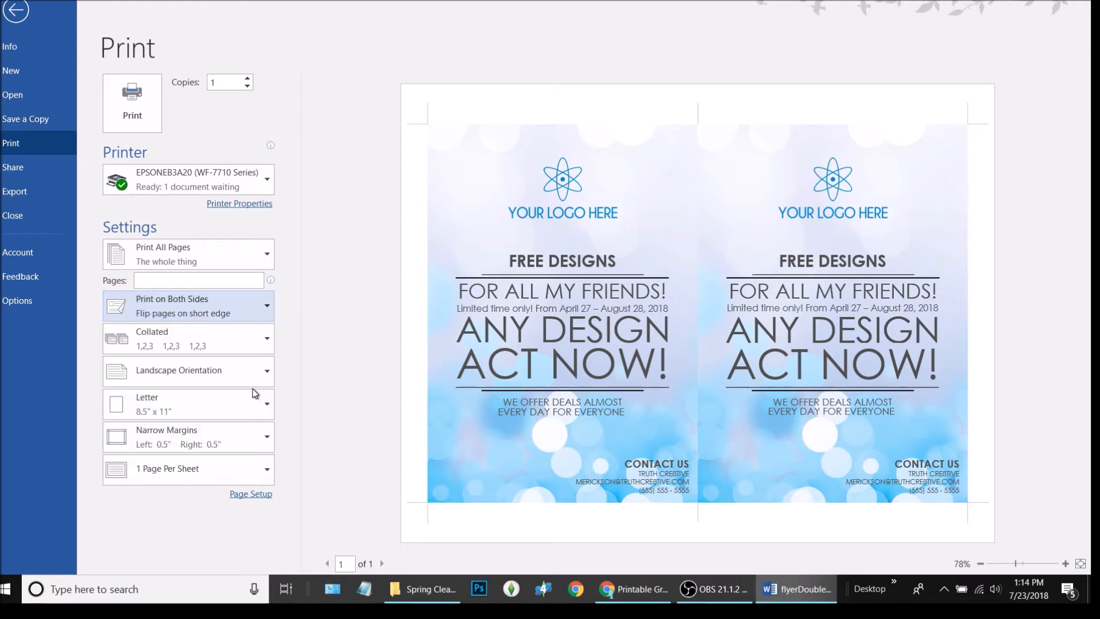
left_click(271, 305)
left_click(238, 346)
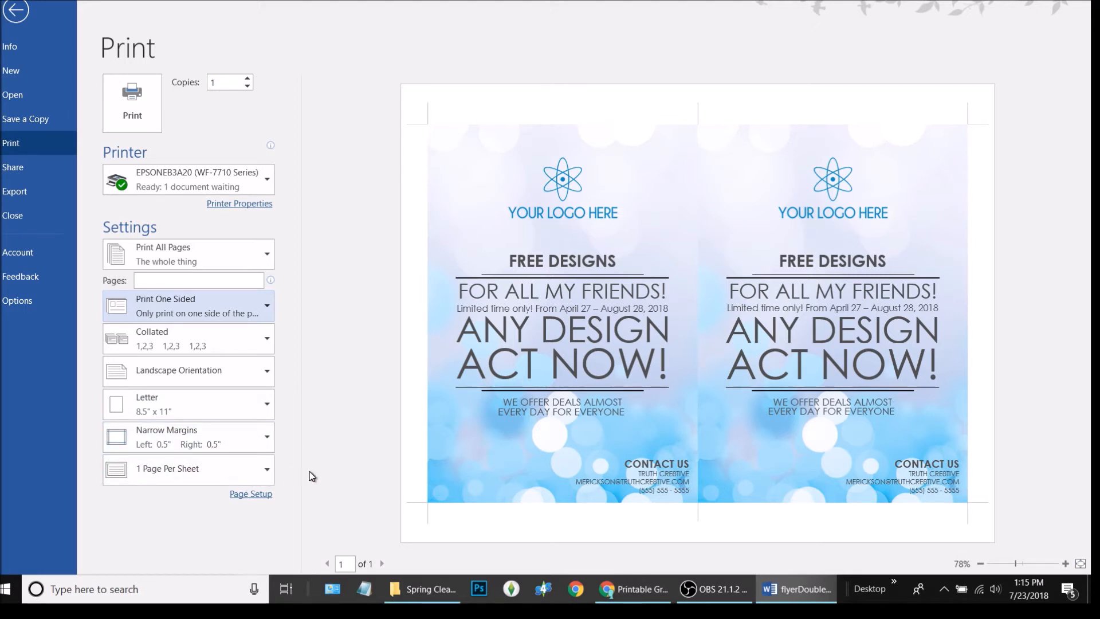
left_click(132, 101)
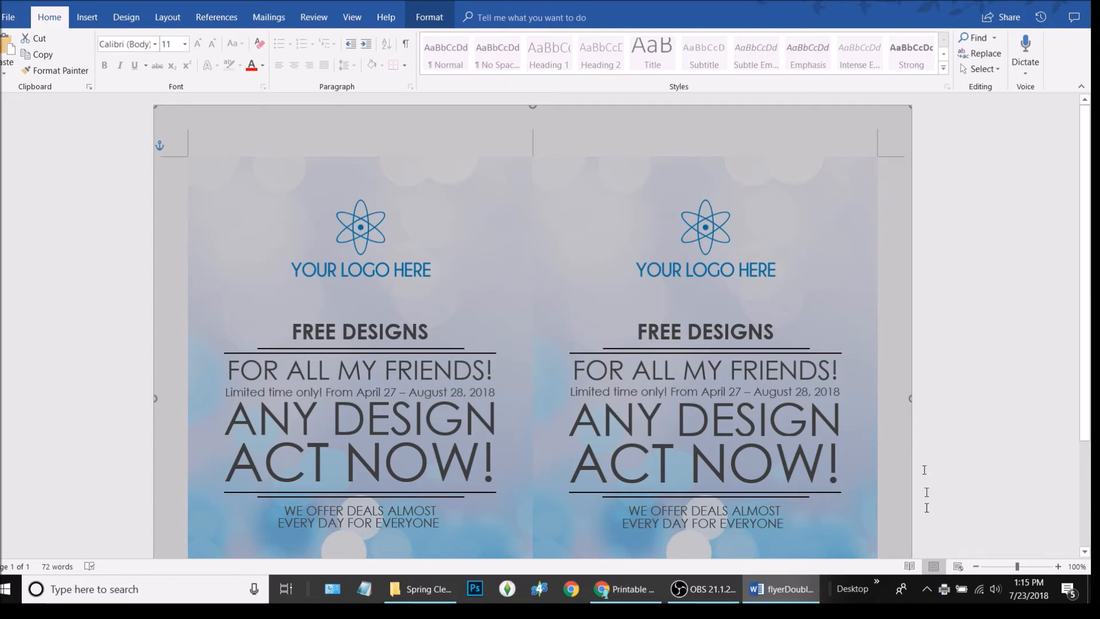
scroll(907, 332, "down", 3)
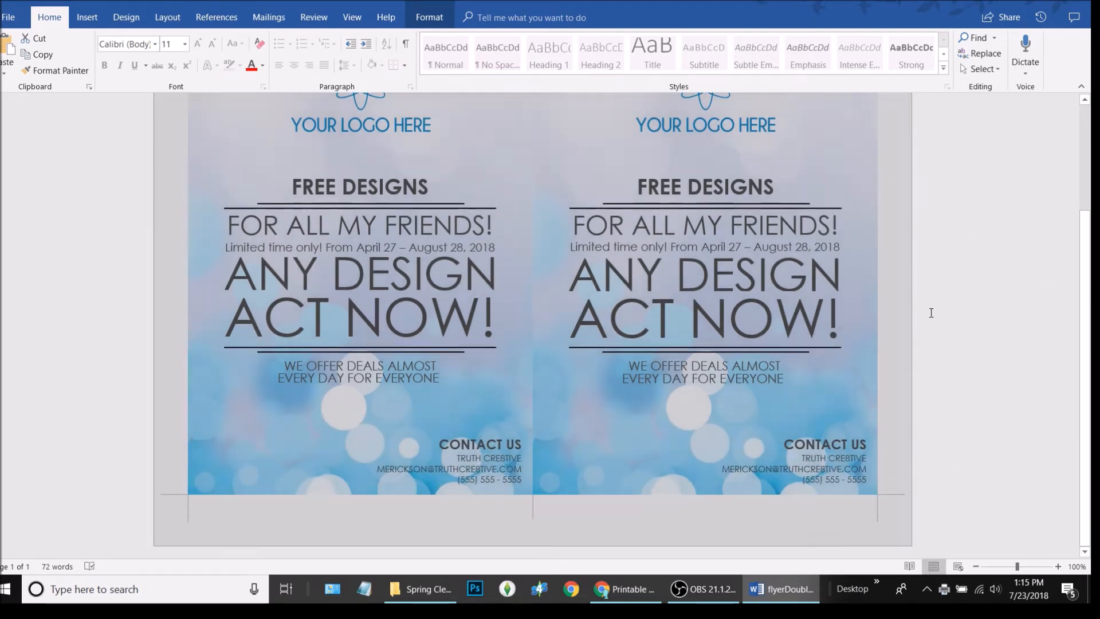
left_click(931, 312)
scroll(931, 312, "up", 3)
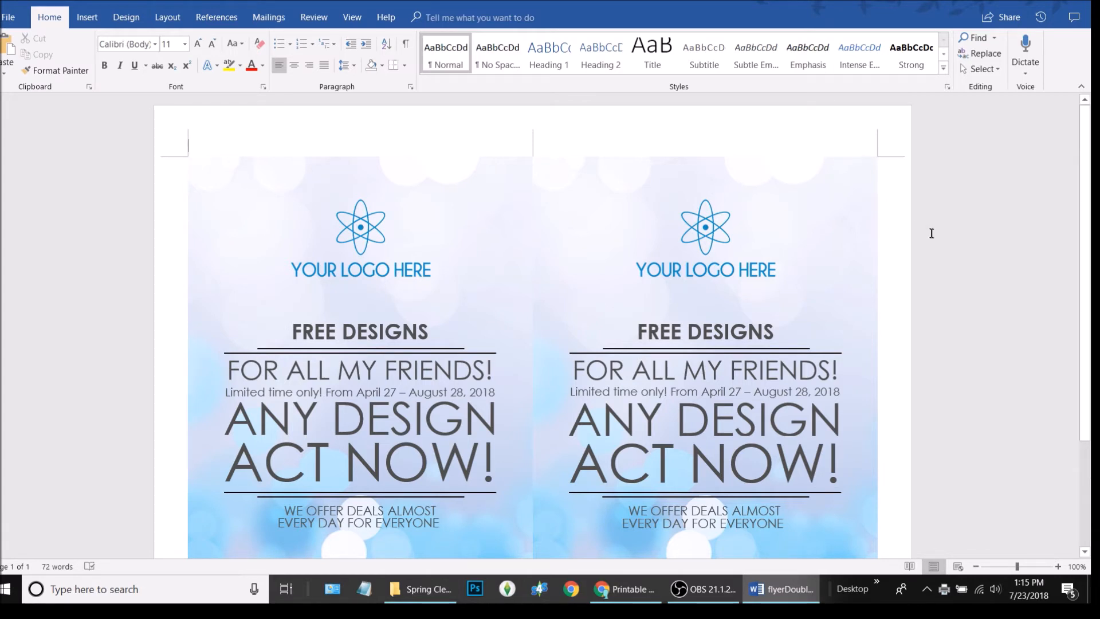
scroll(192, 180, "down", 3)
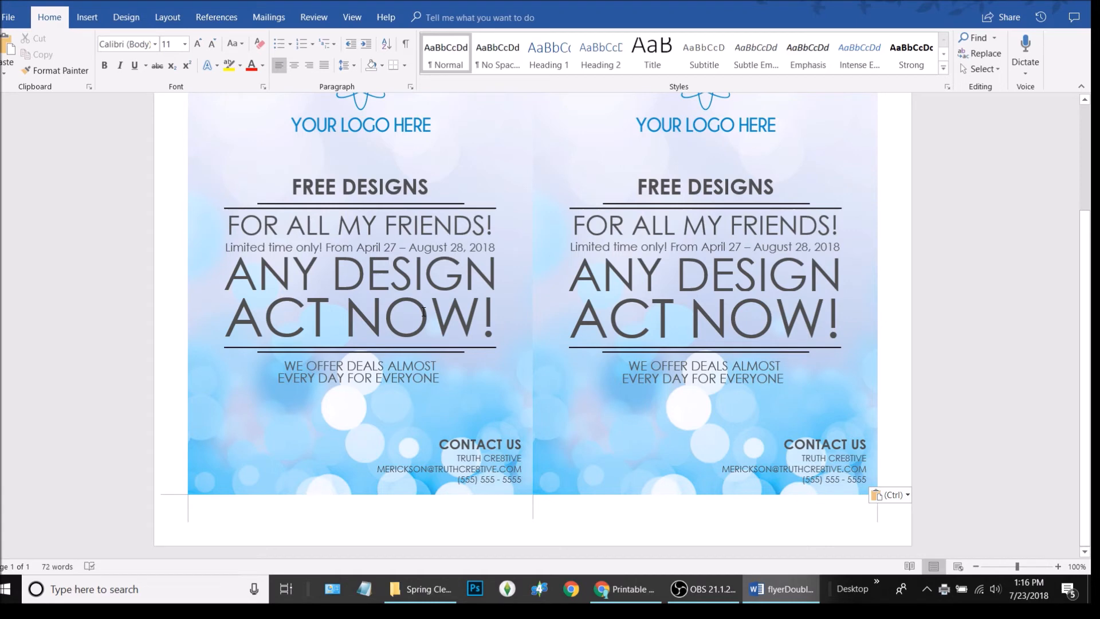
scroll(424, 312, "up", 3)
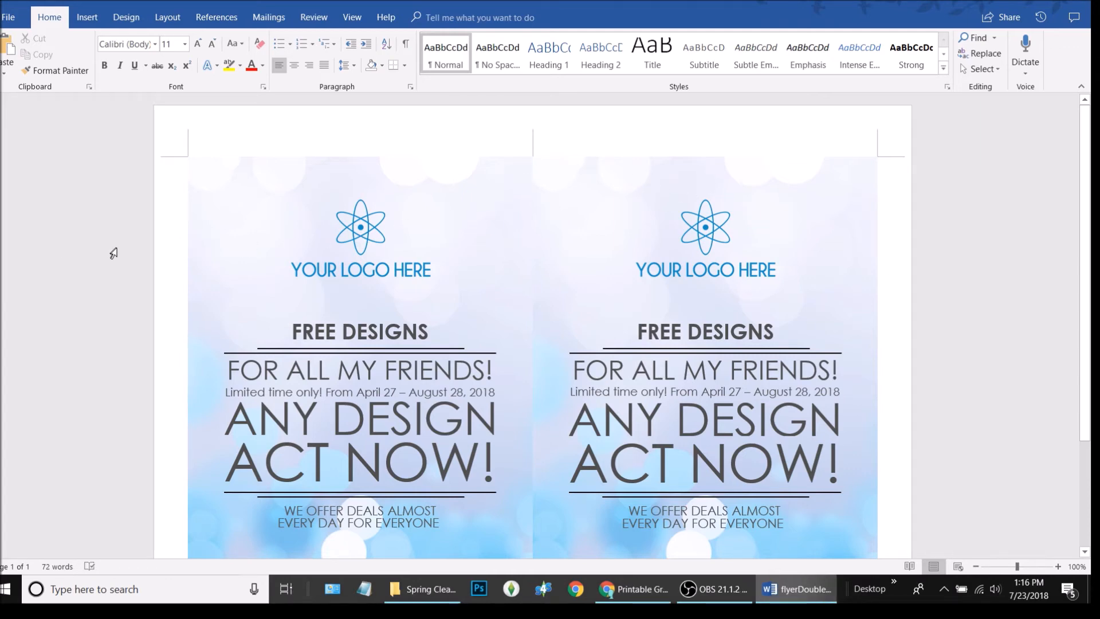
scroll(129, 254, "down", 3)
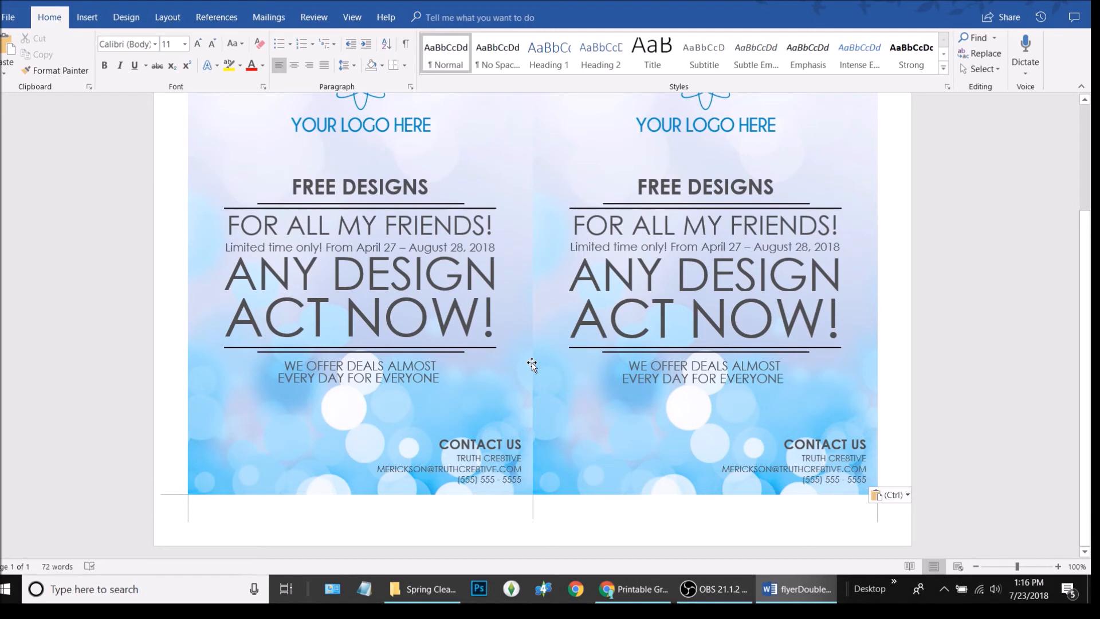
scroll(536, 366, "up", 3)
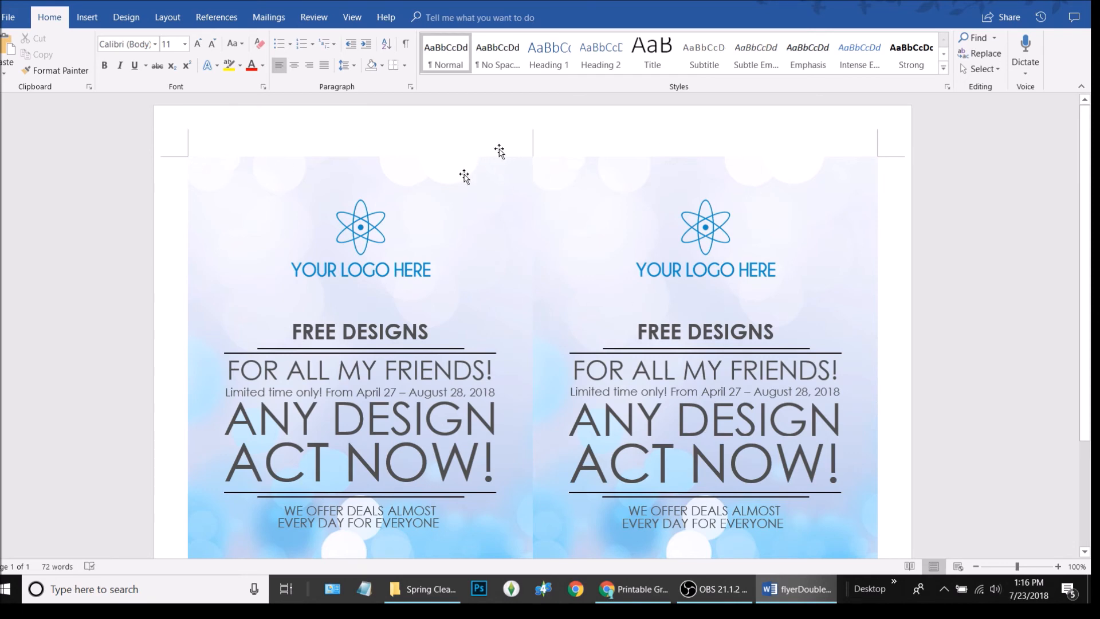
scroll(748, 373, "down", 3)
scroll(748, 372, "up", 4)
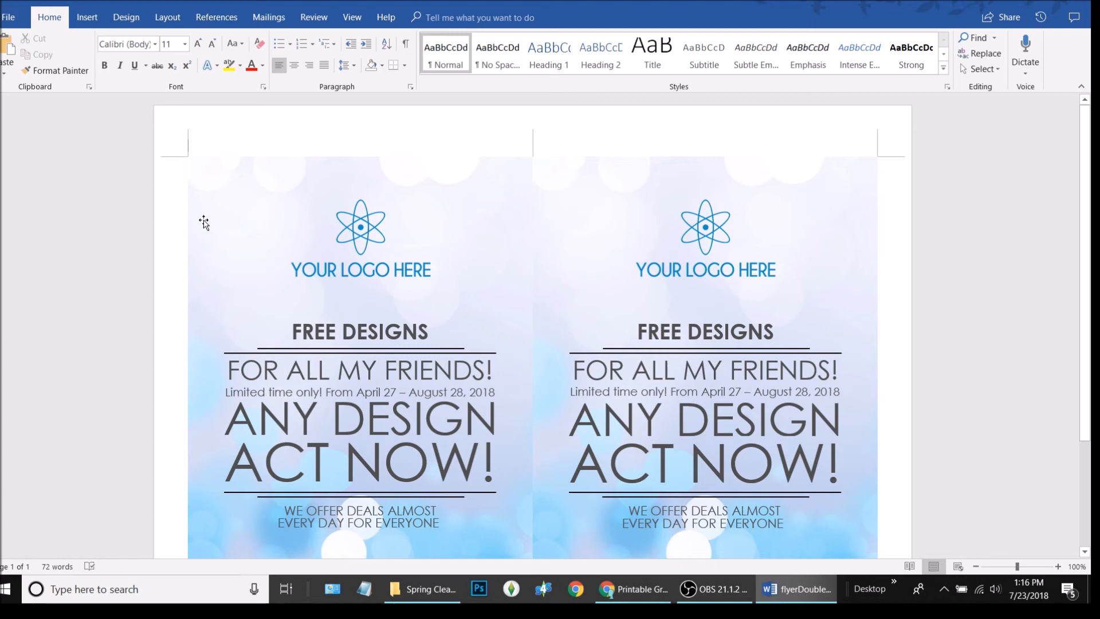
scroll(204, 224, "down", 3)
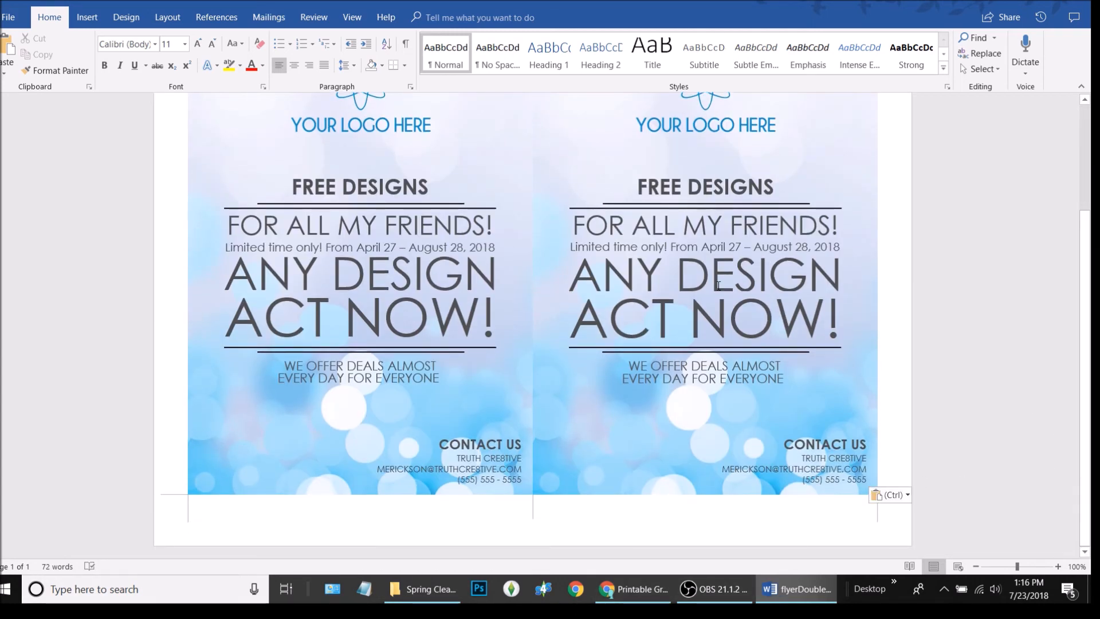
scroll(438, 249, "up", 3)
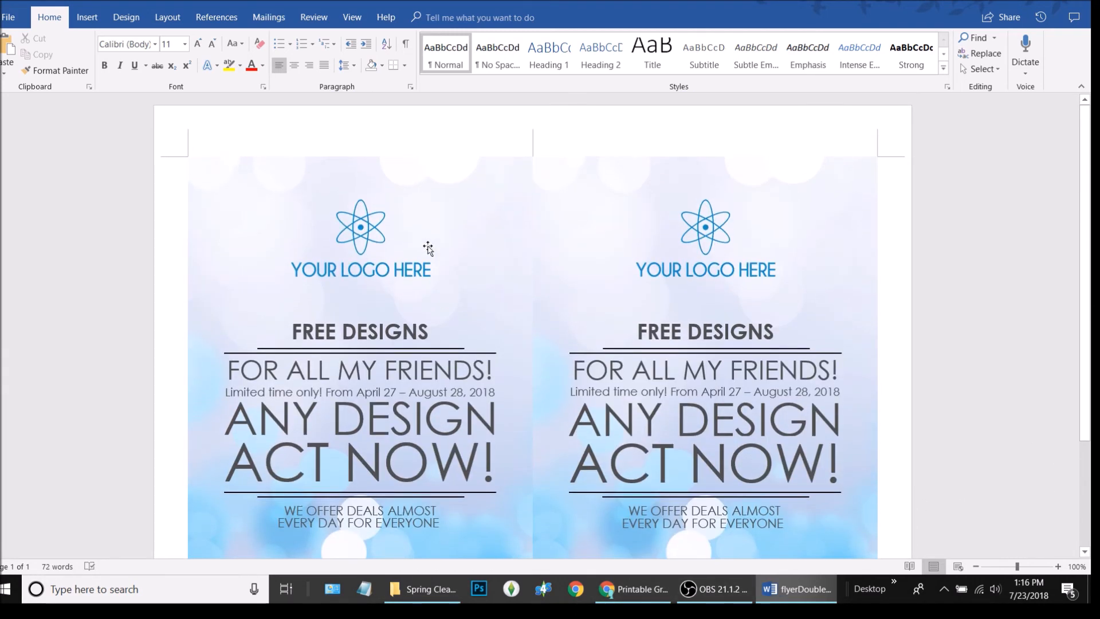
scroll(424, 258, "down", 3)
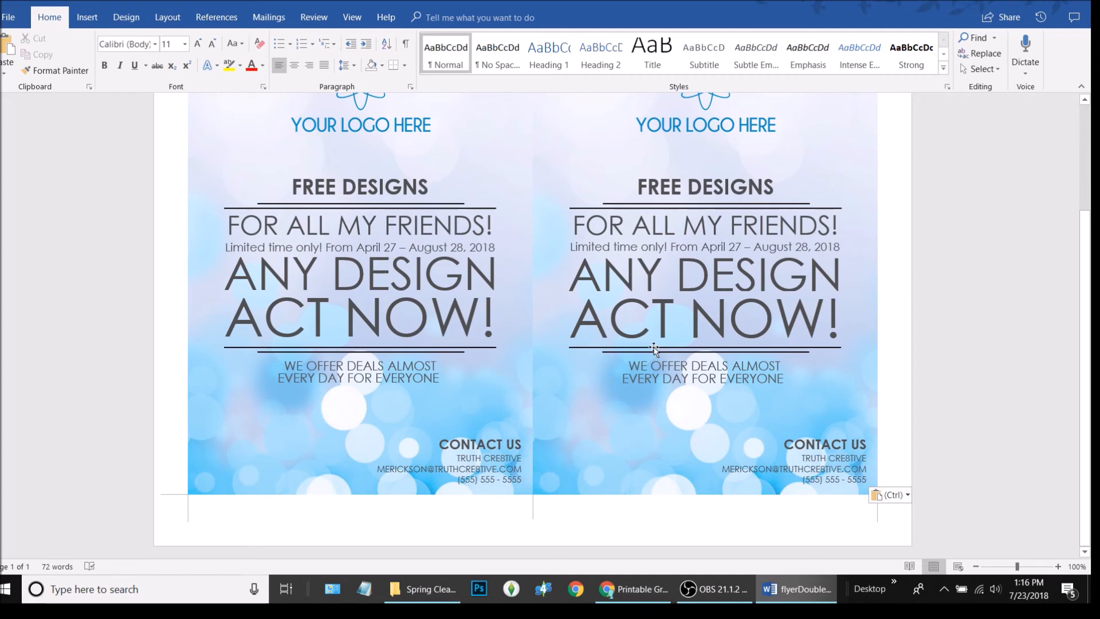
scroll(654, 349, "up", 3)
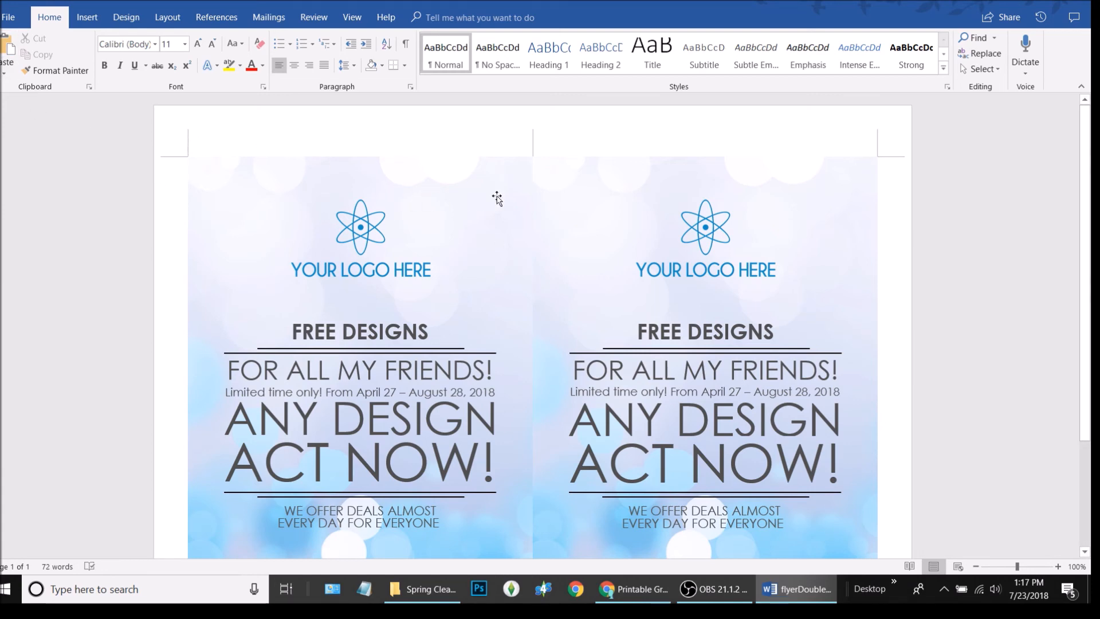
key("ctrl+v")
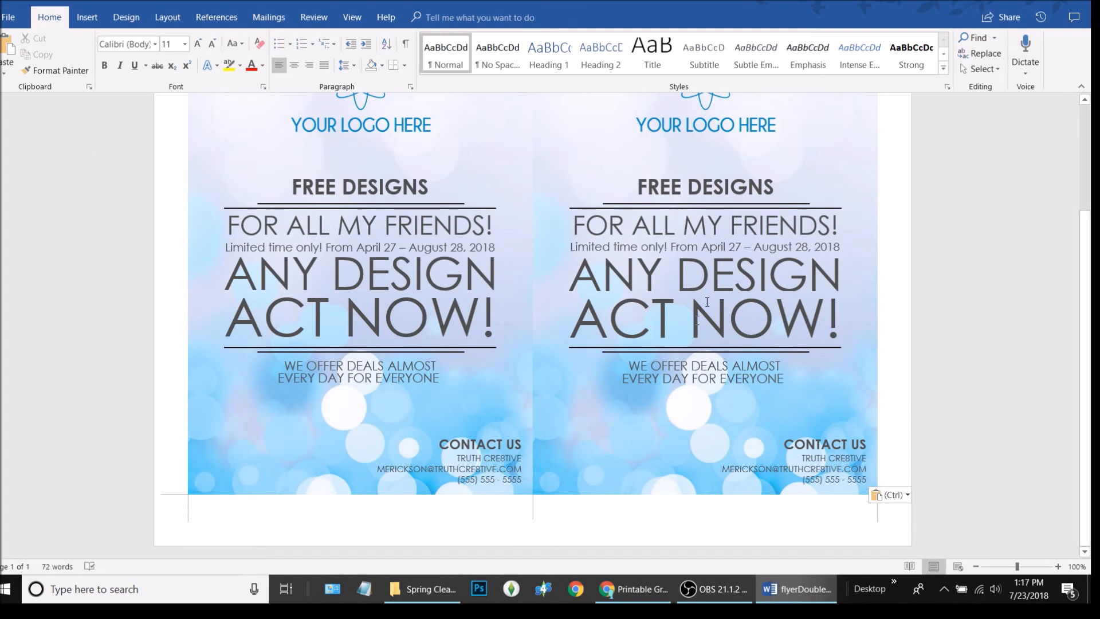
scroll(708, 231, "up", 3)
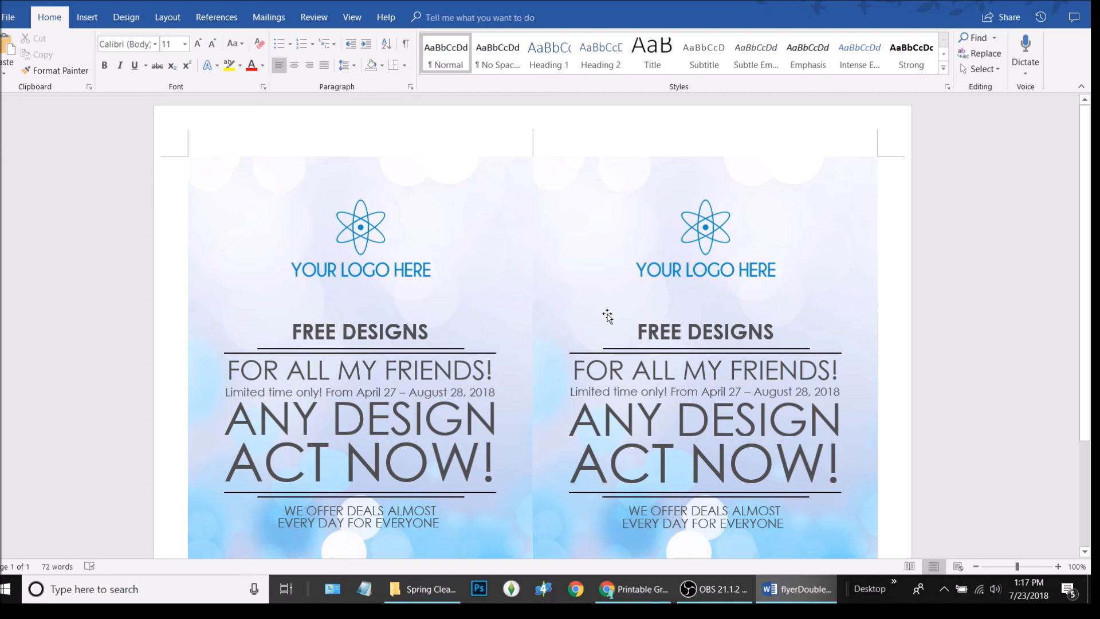
scroll(607, 317, "down", 3)
scroll(607, 317, "up", 3)
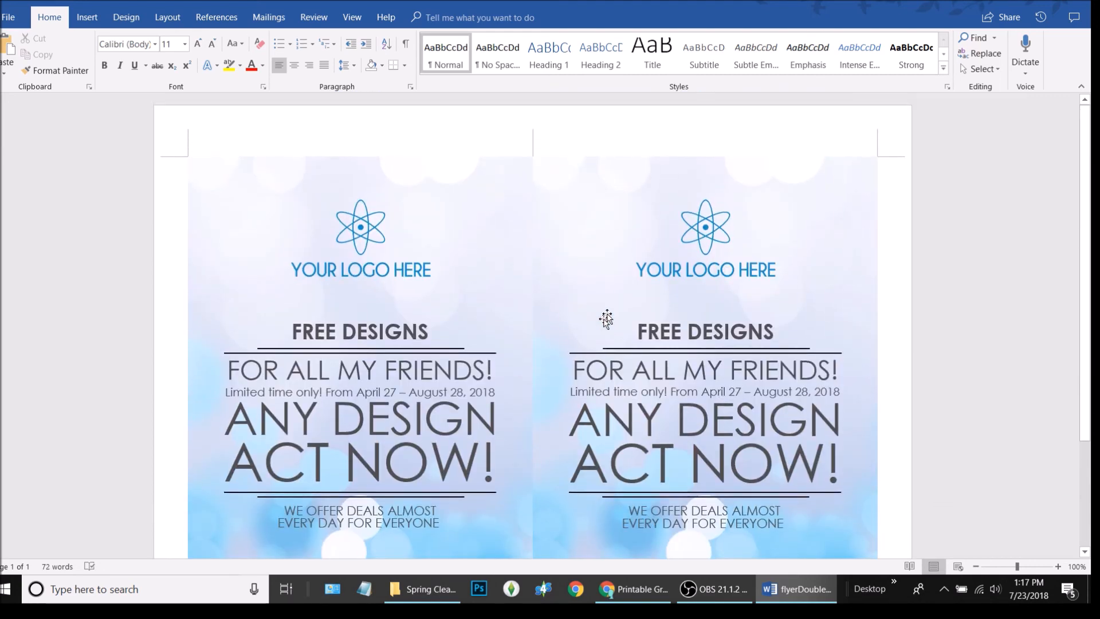